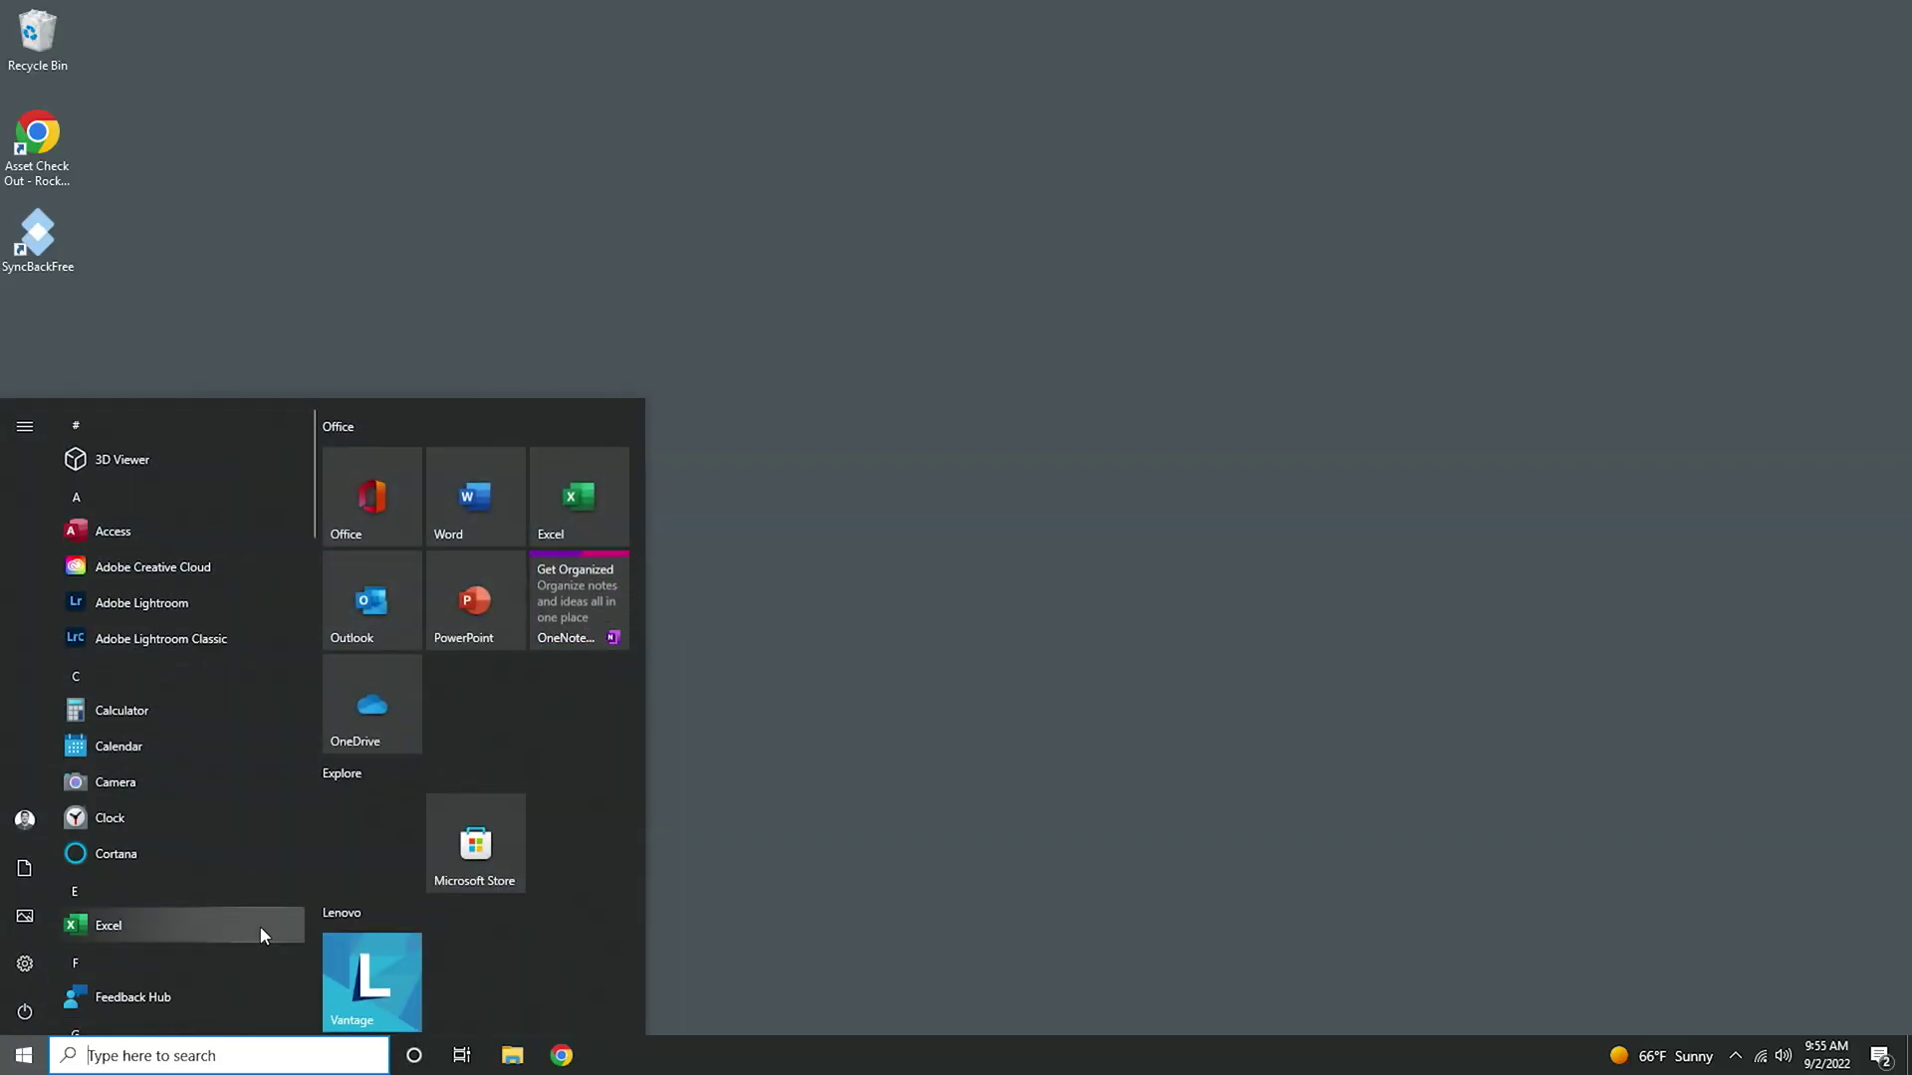
- Open Computer Management's Disk Management and scroll to Main Photo Drive (E:) and Backup Photo Drive (D:)
{"action": "type", "text": "computer"}
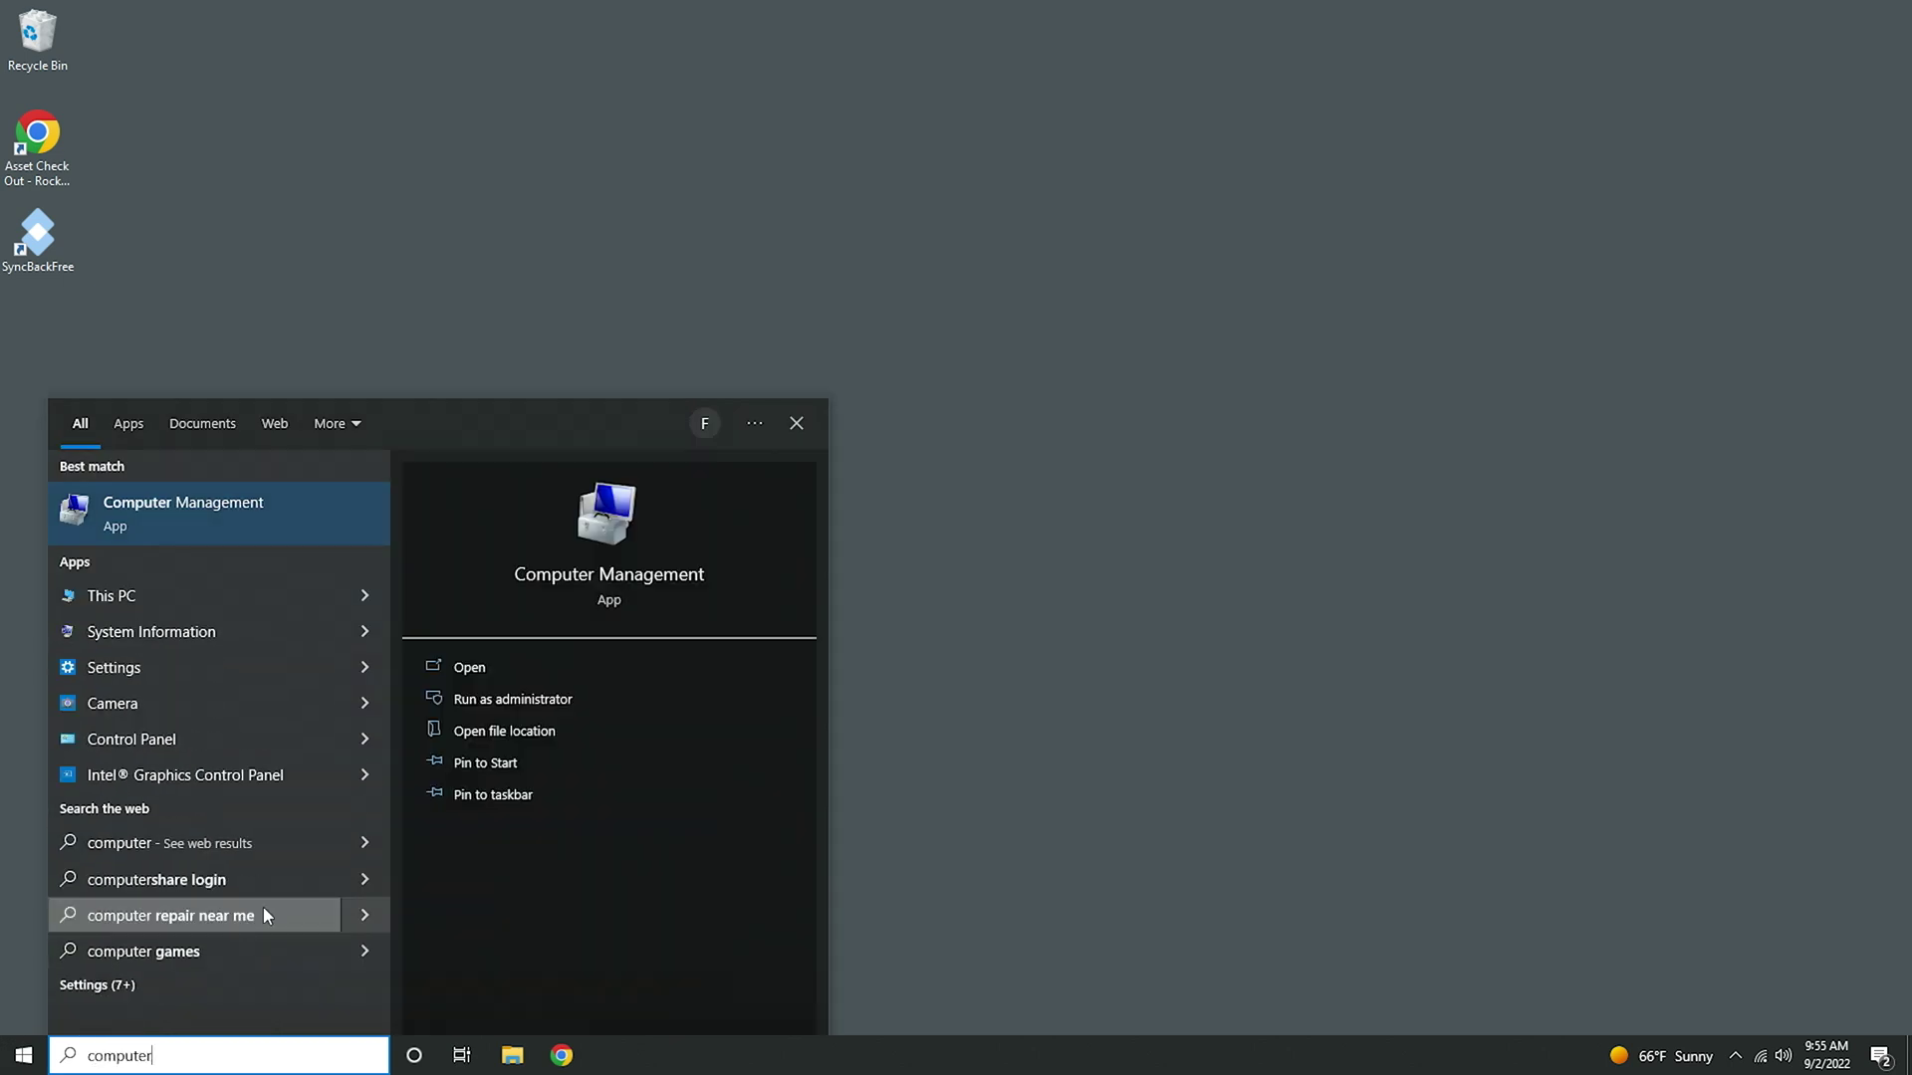
{"action": "left_click", "coordinate": [128, 523]}
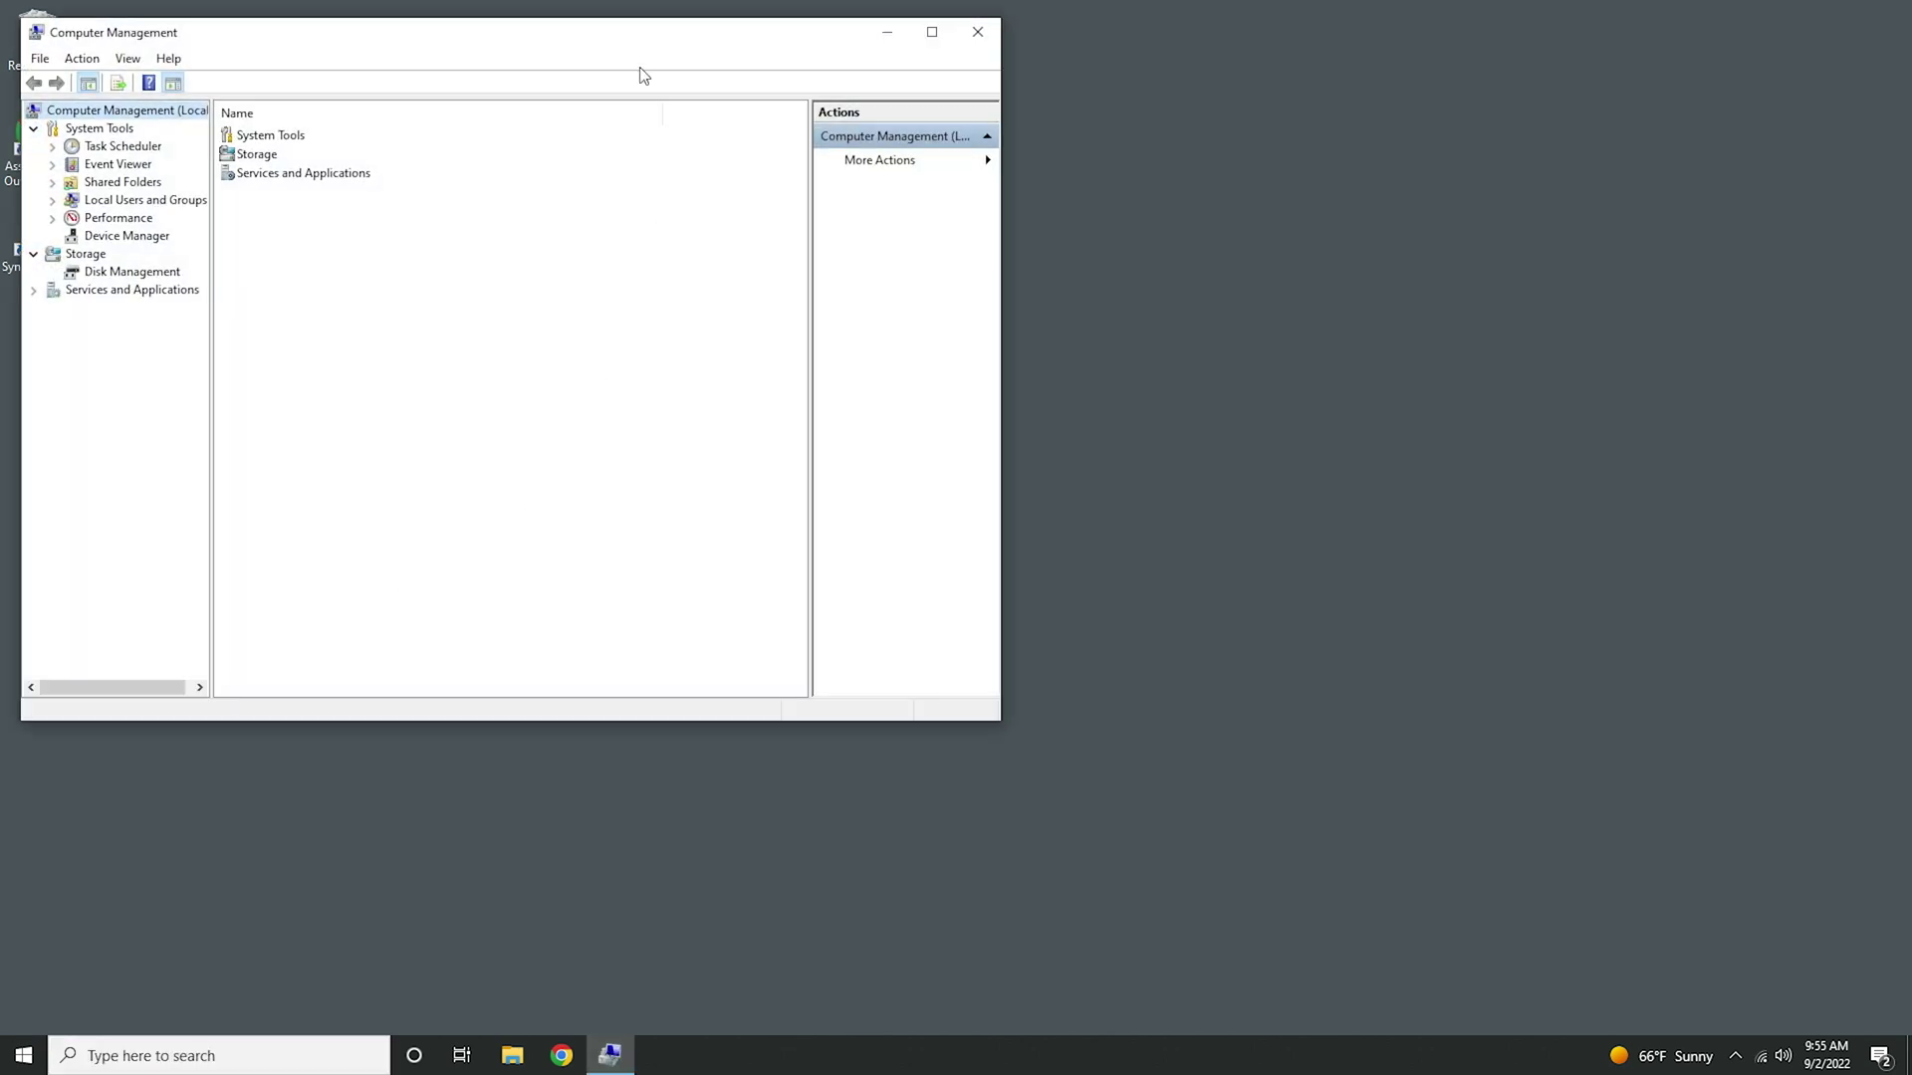
{"action": "left_click_drag", "start_coordinate": [497, 34], "coordinate": [885, 115]}
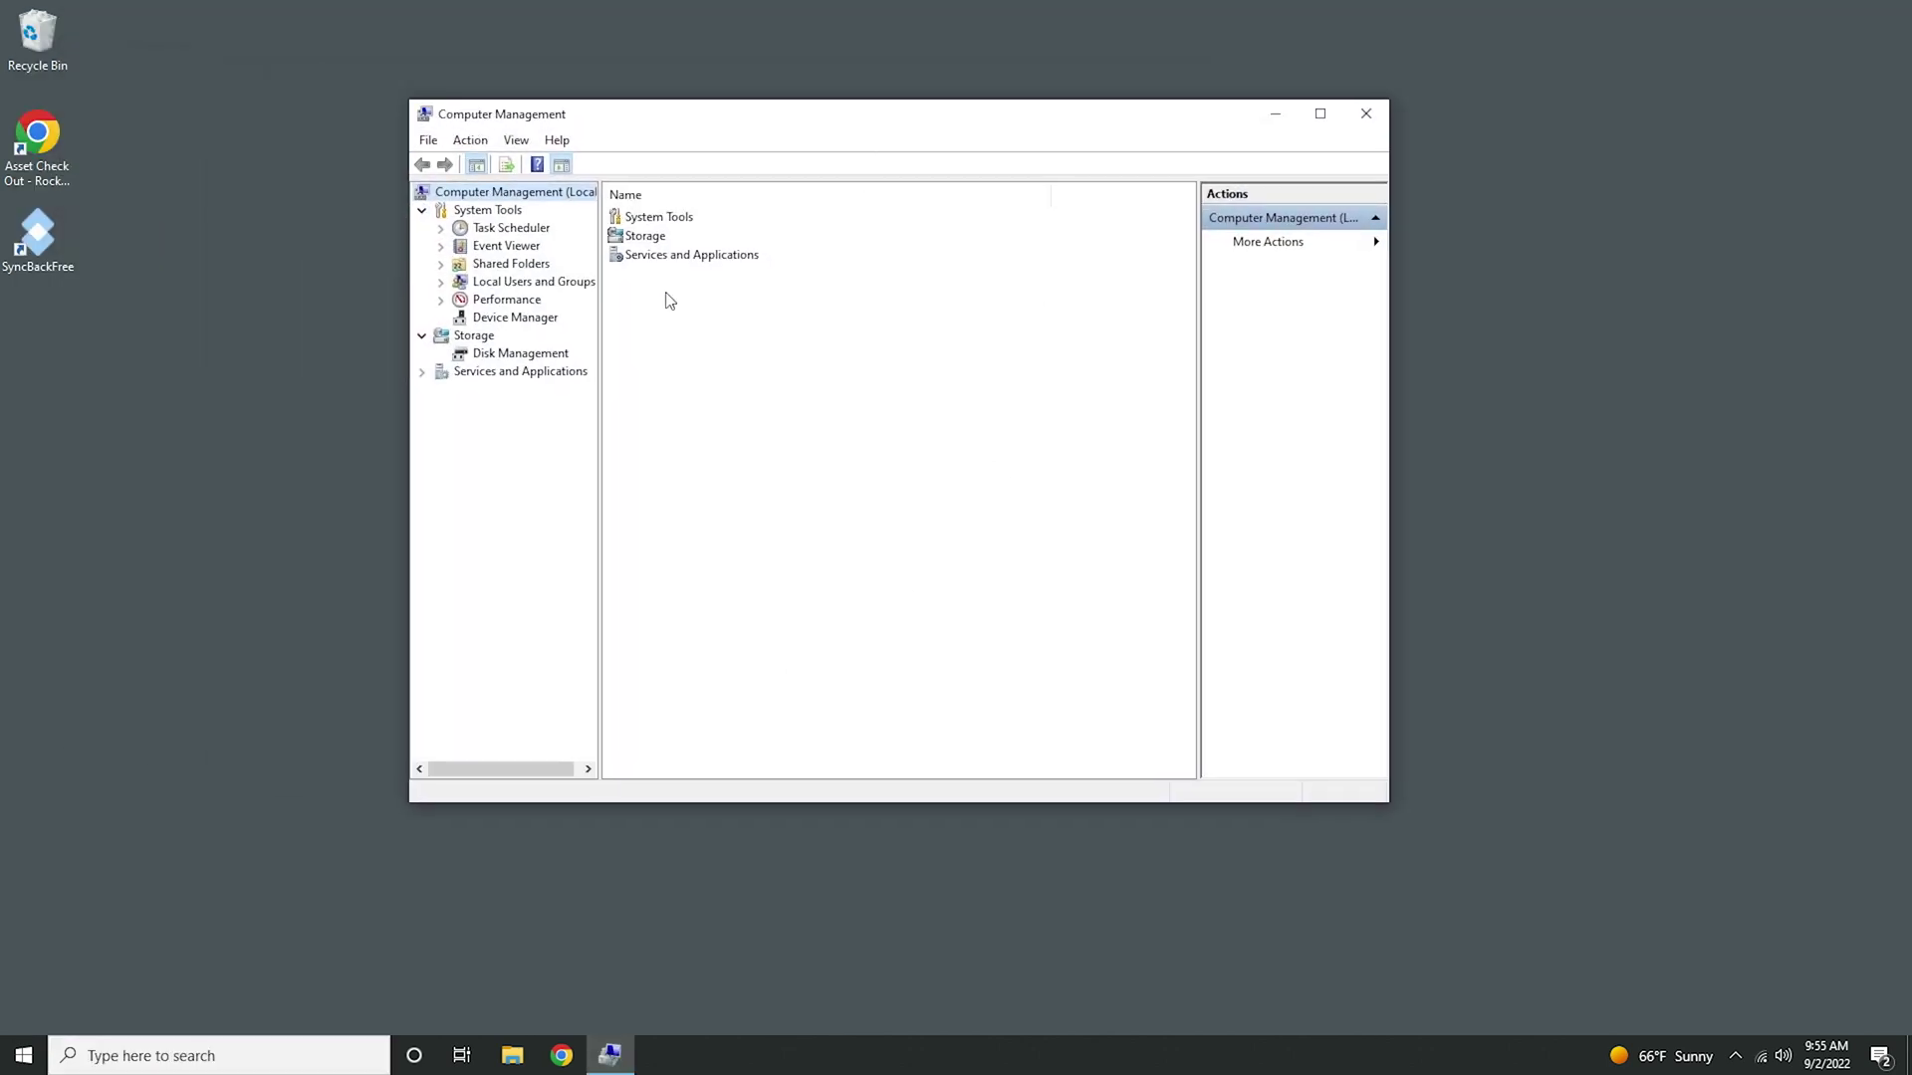
{"action": "left_click", "coordinate": [500, 356]}
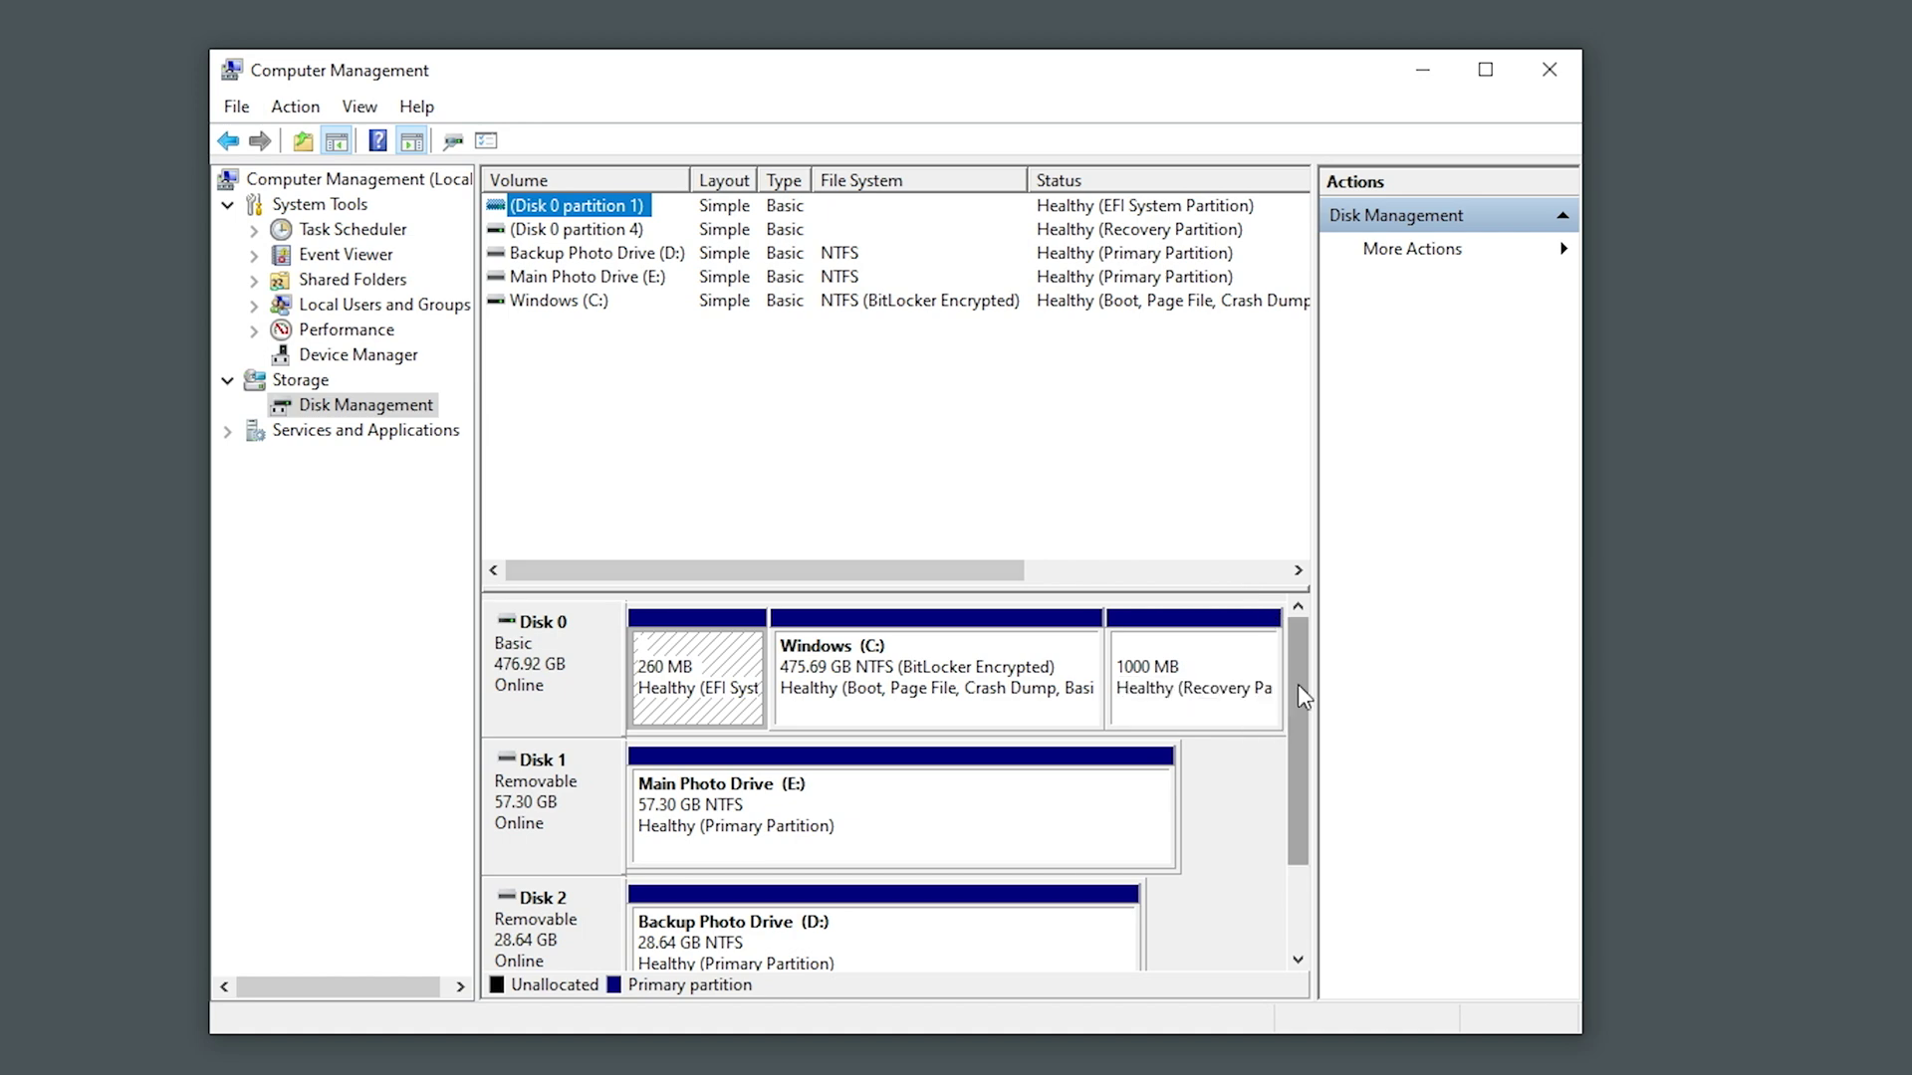
{"action": "left_click_drag", "start_coordinate": [1301, 717], "coordinate": [1301, 794]}
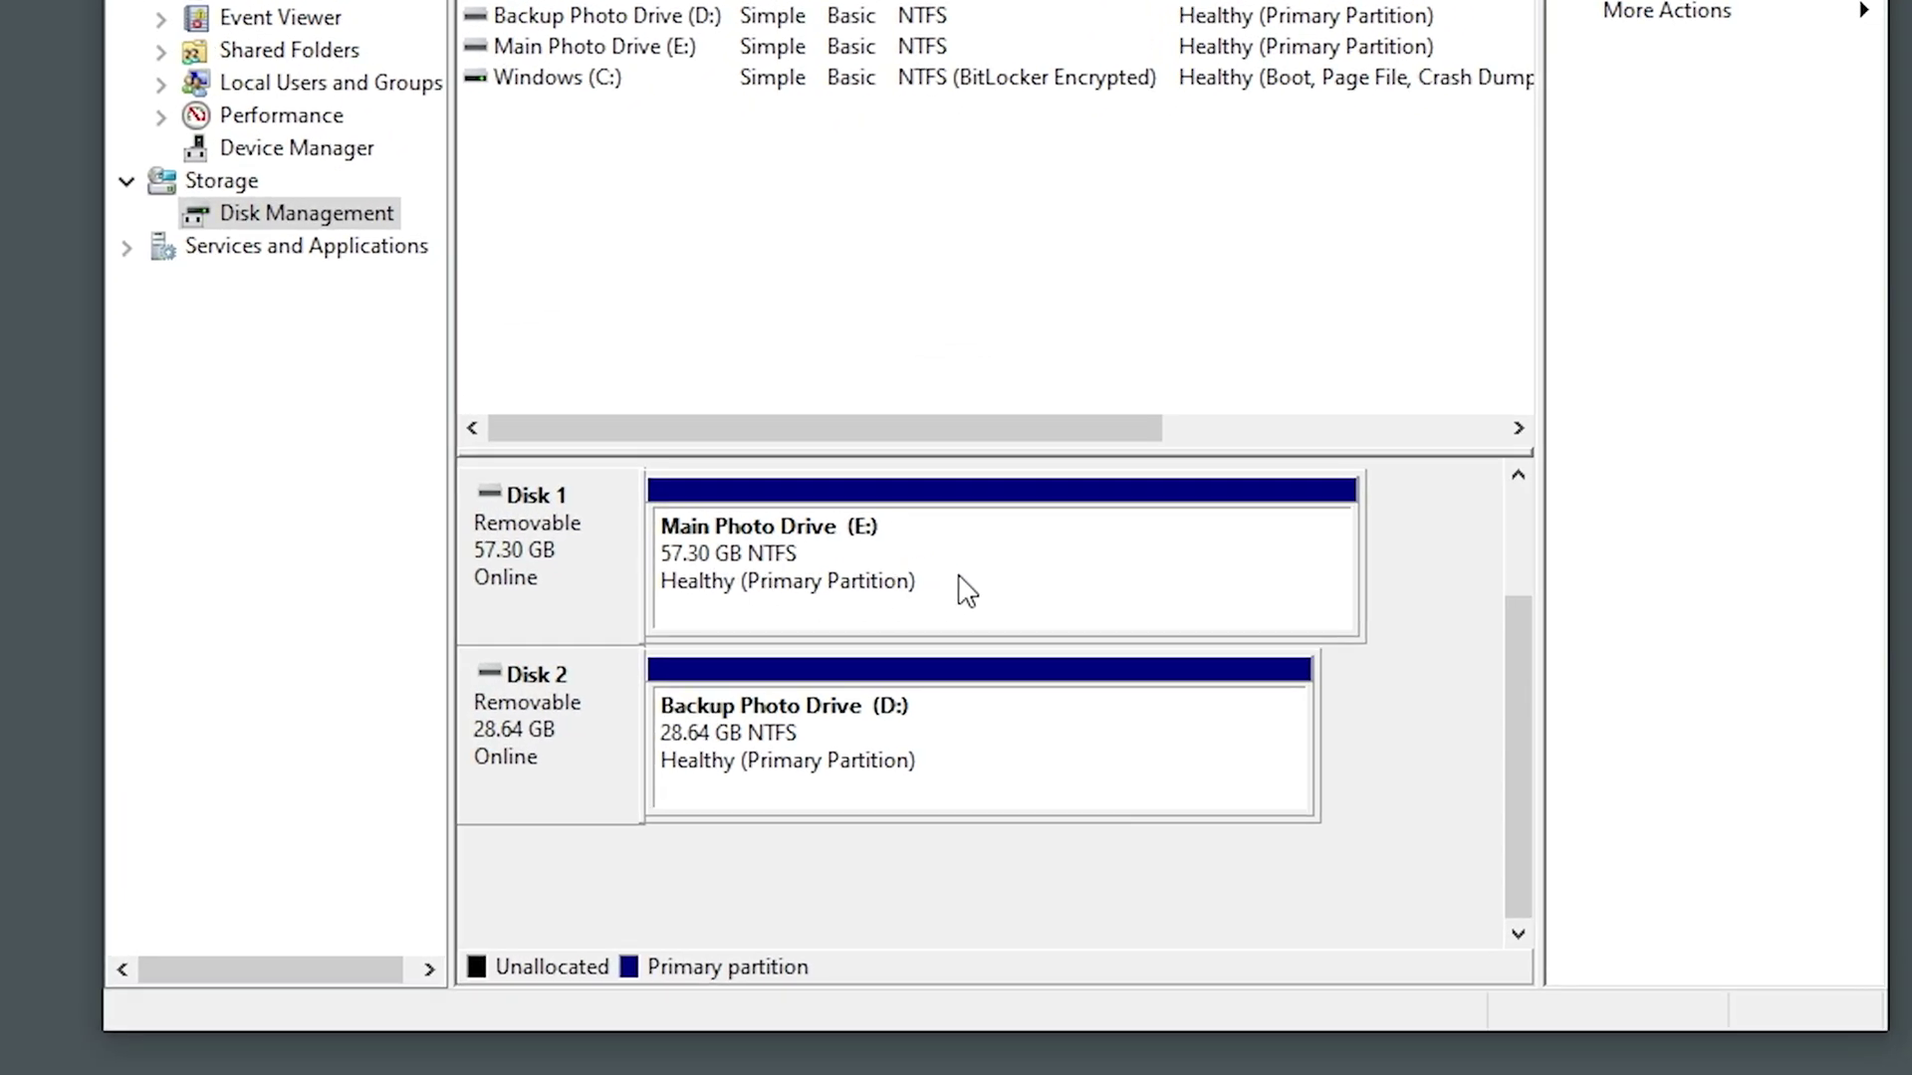
{"action": "right_click", "coordinate": [981, 553]}
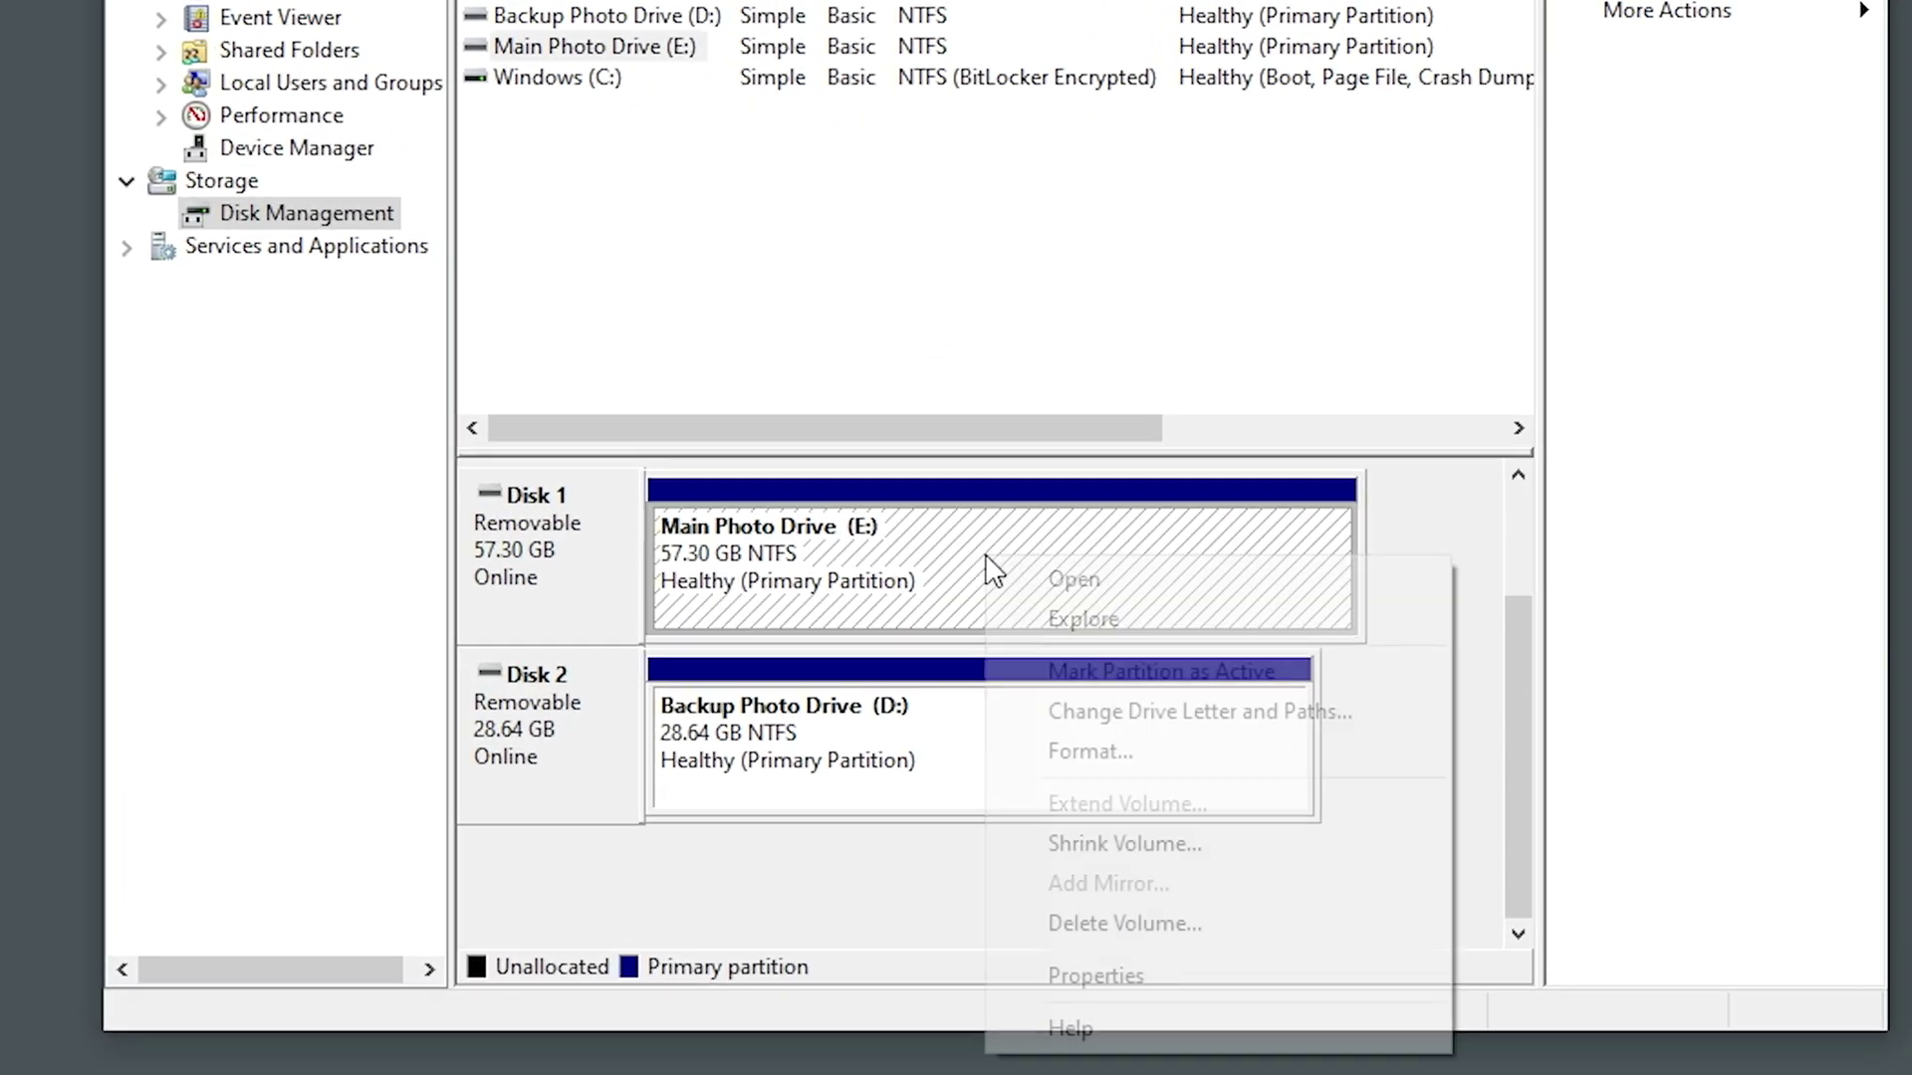
- Change the Main Photo Drive's letter from E: to Z:
{"action": "left_click", "coordinate": [1149, 713]}
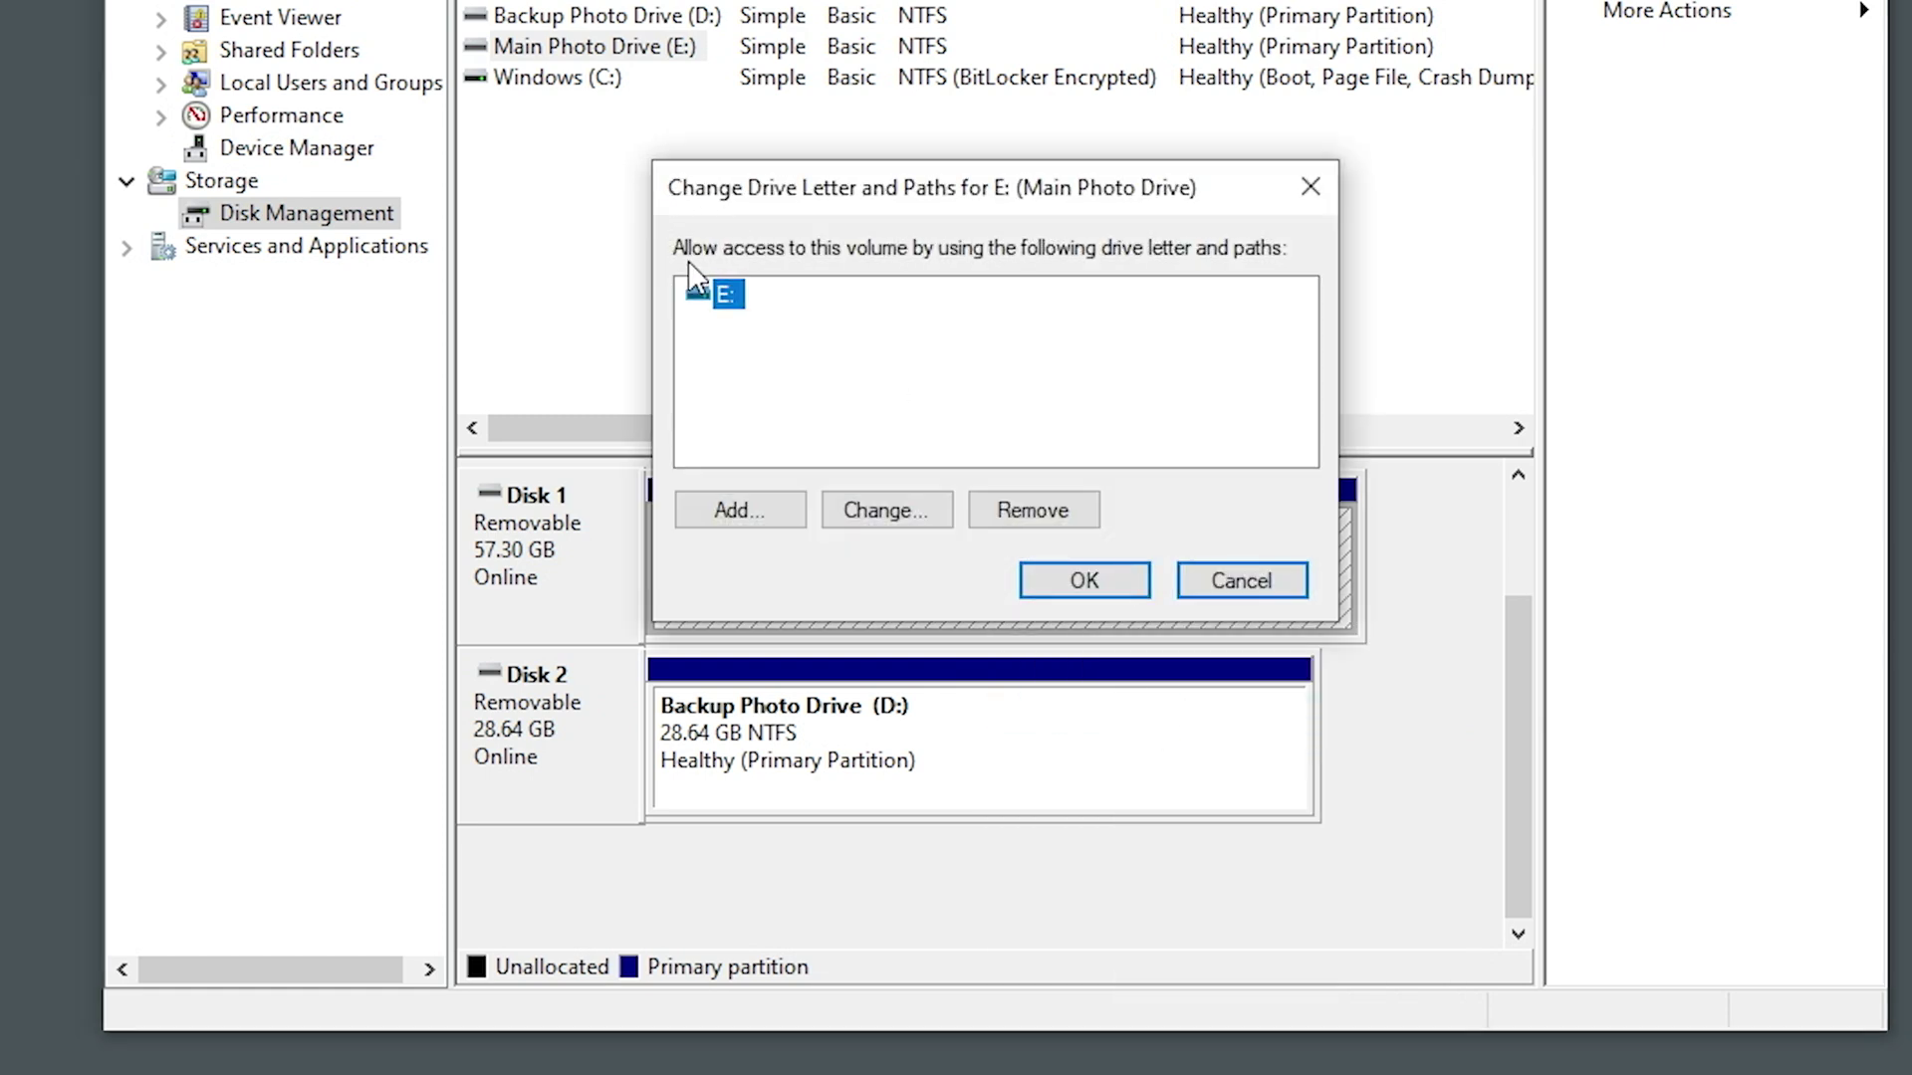
{"action": "left_click", "coordinate": [881, 516]}
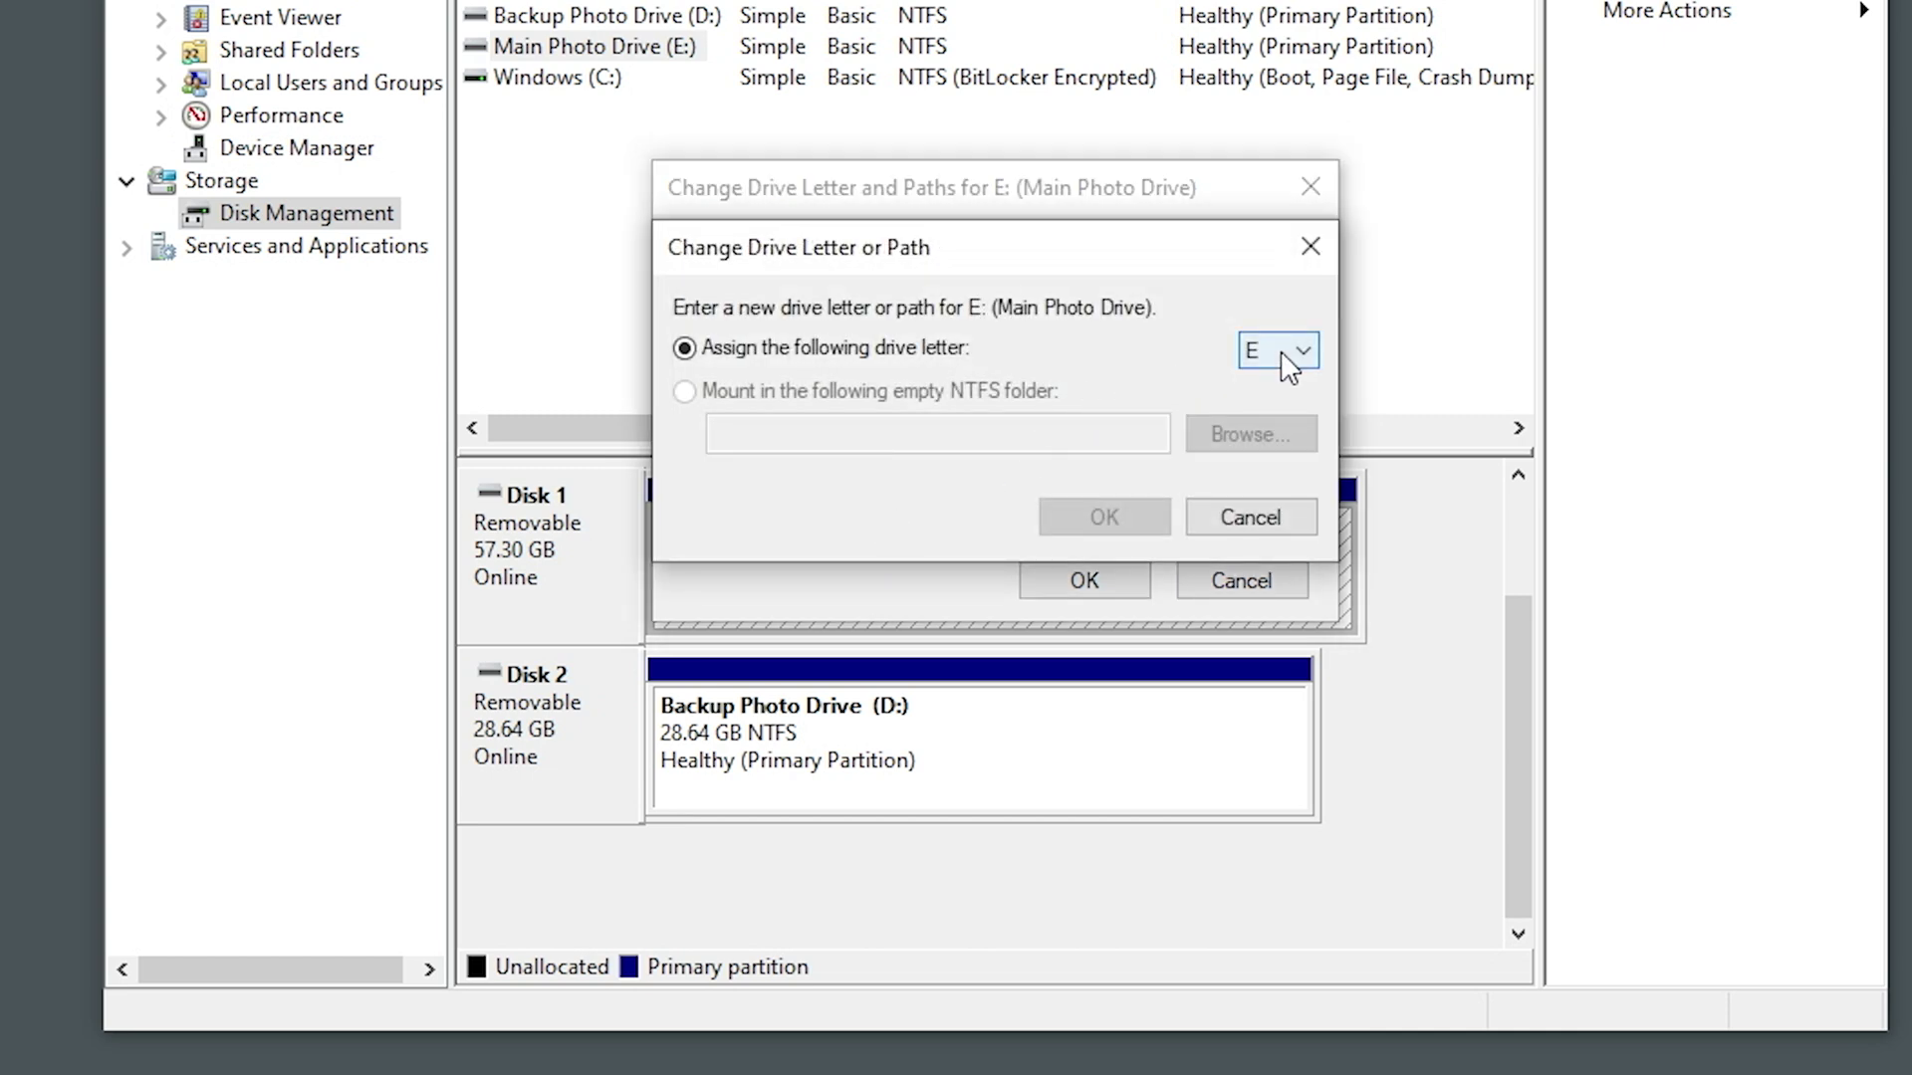
{"action": "left_click", "coordinate": [1281, 353]}
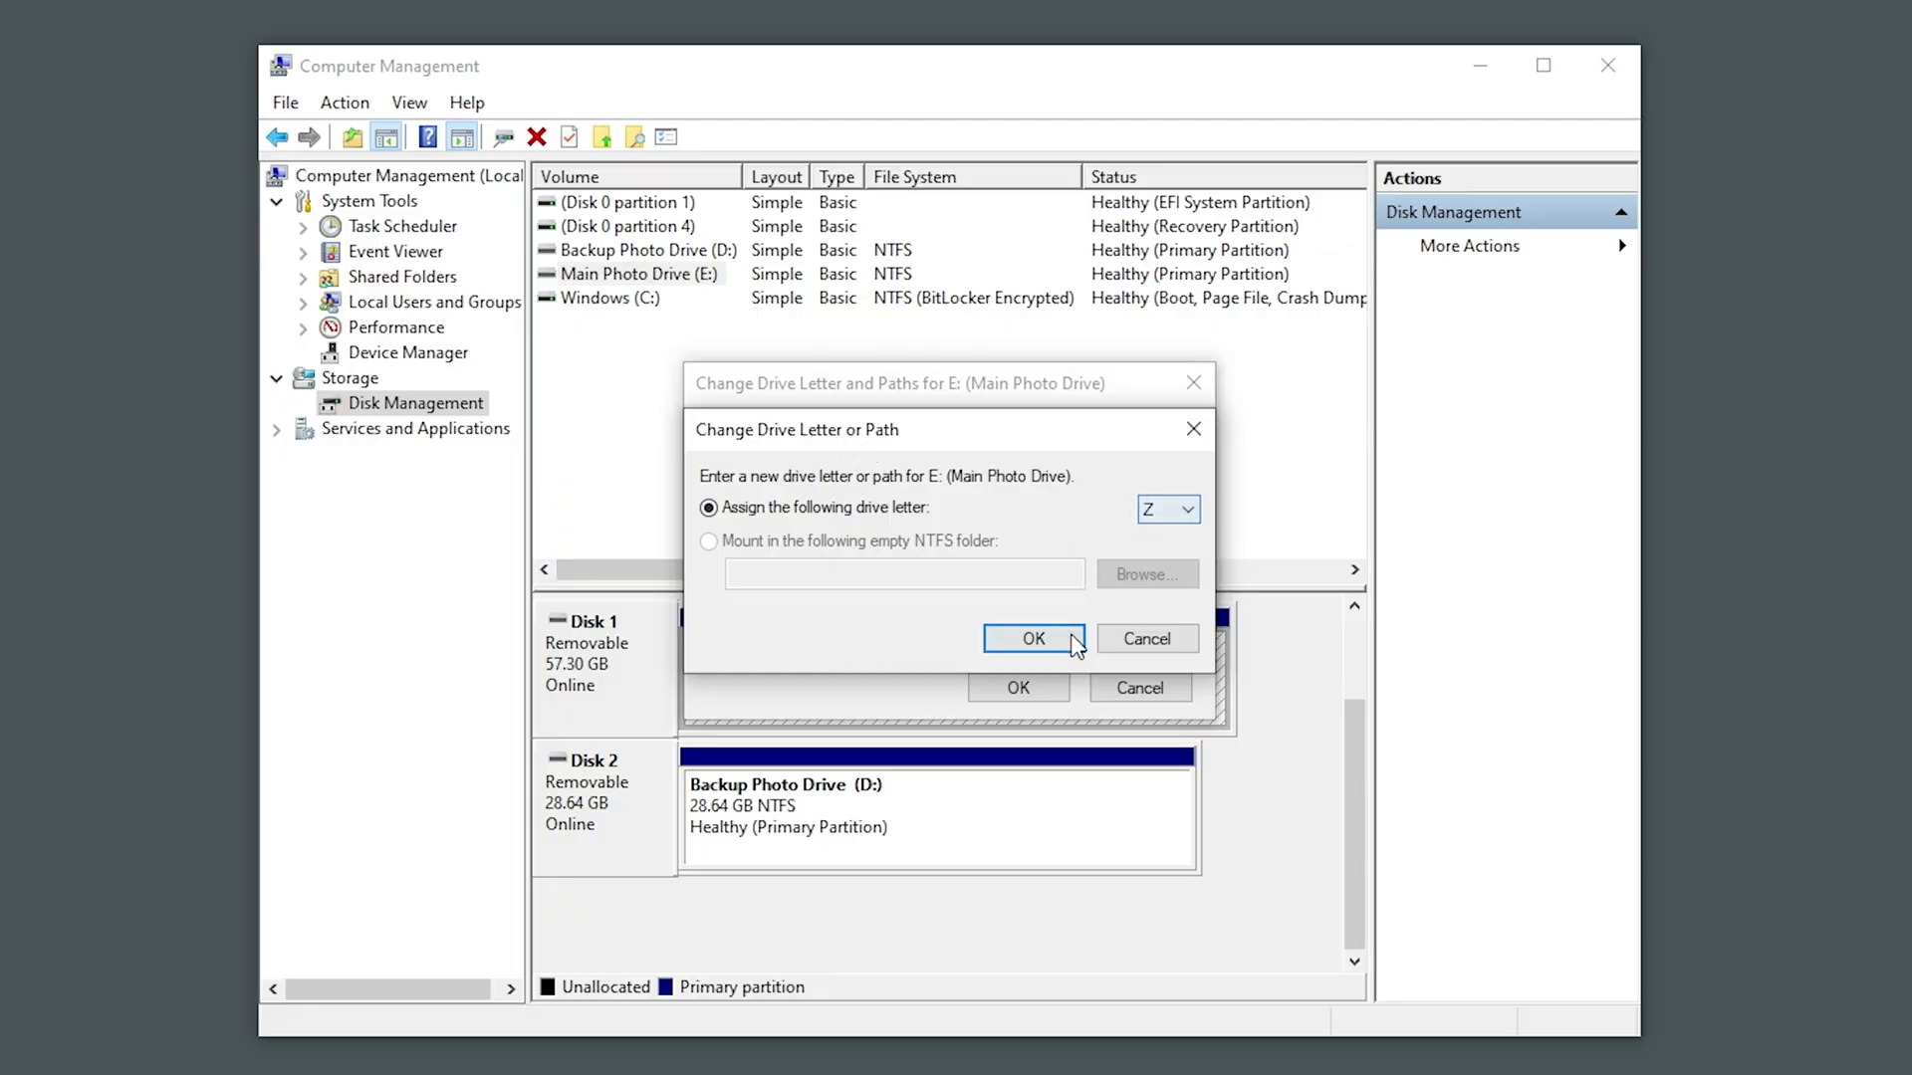
{"action": "left_click", "coordinate": [1035, 641]}
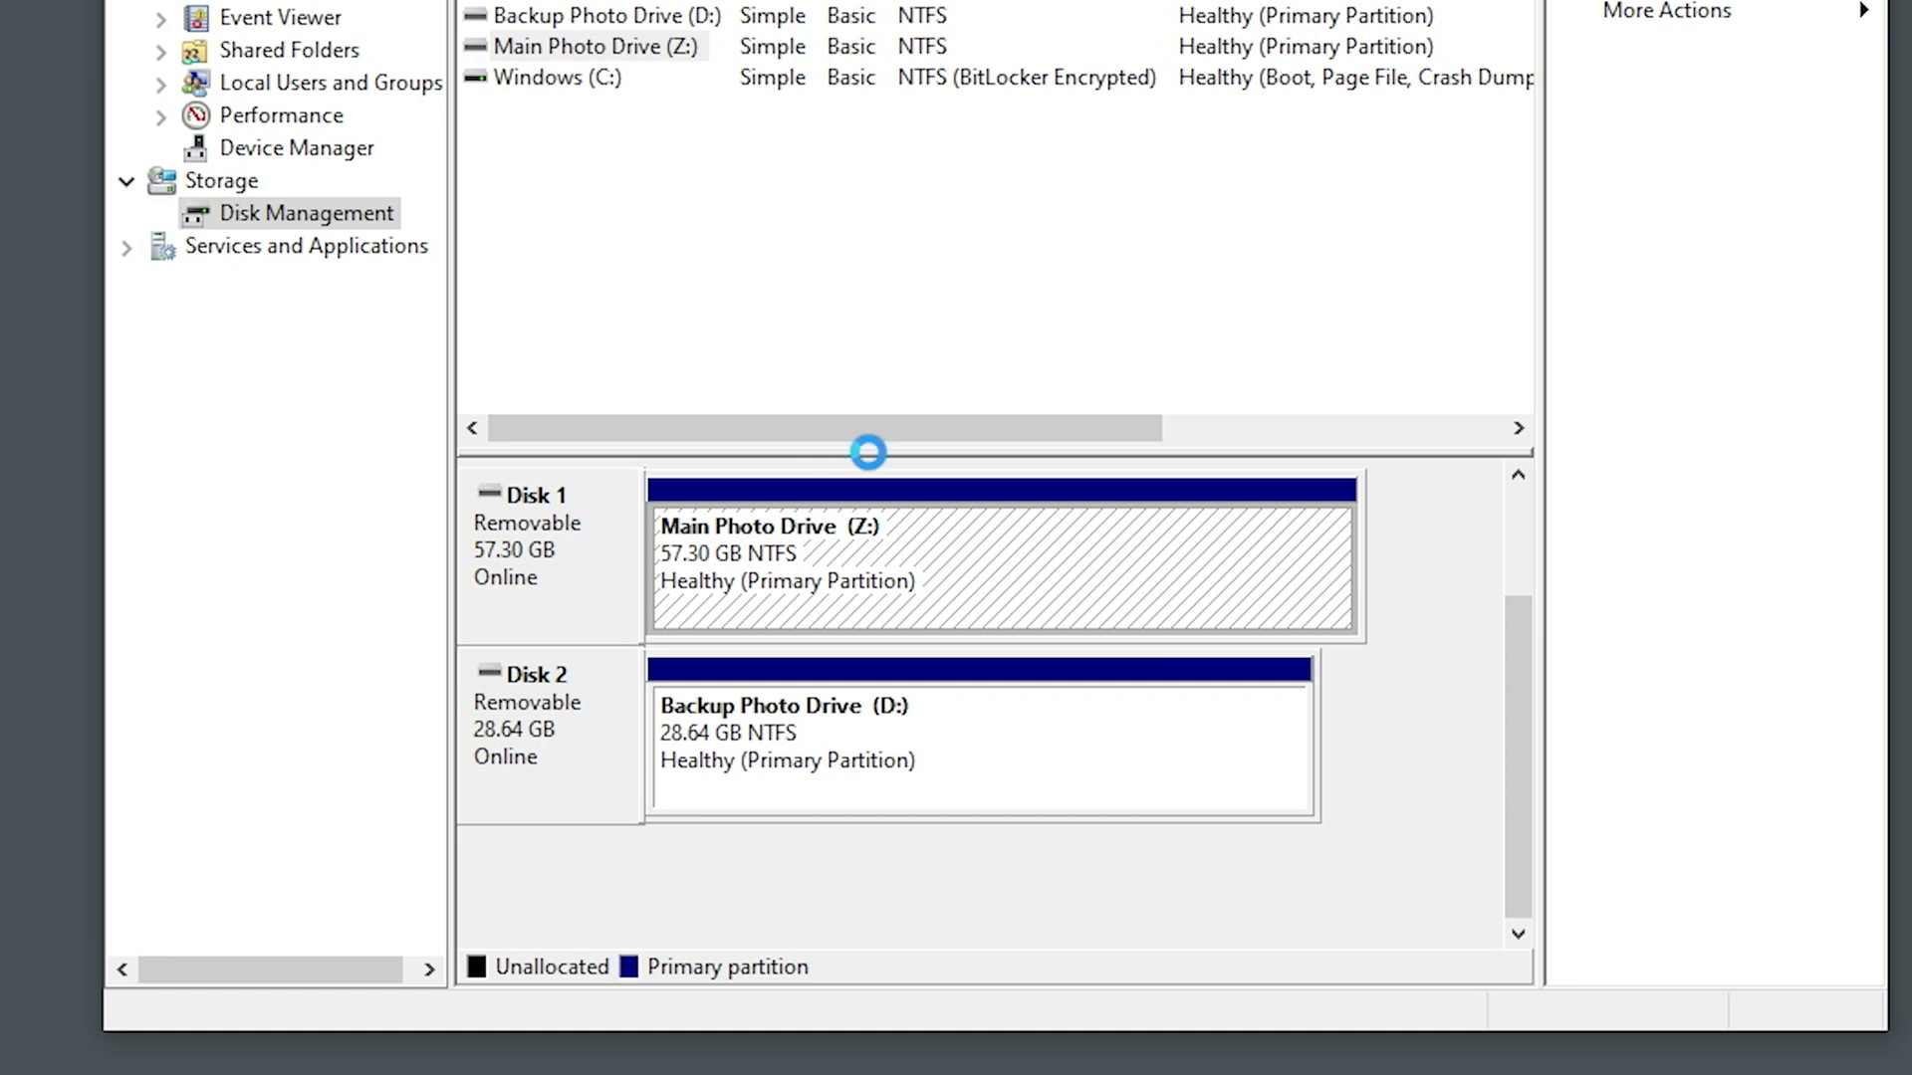
{"action": "left_click", "coordinate": [943, 731]}
- Change the Backup Photo Drive's letter from D: to Y:, accept the warning, and close Computer Management
{"action": "right_click", "coordinate": [936, 721]}
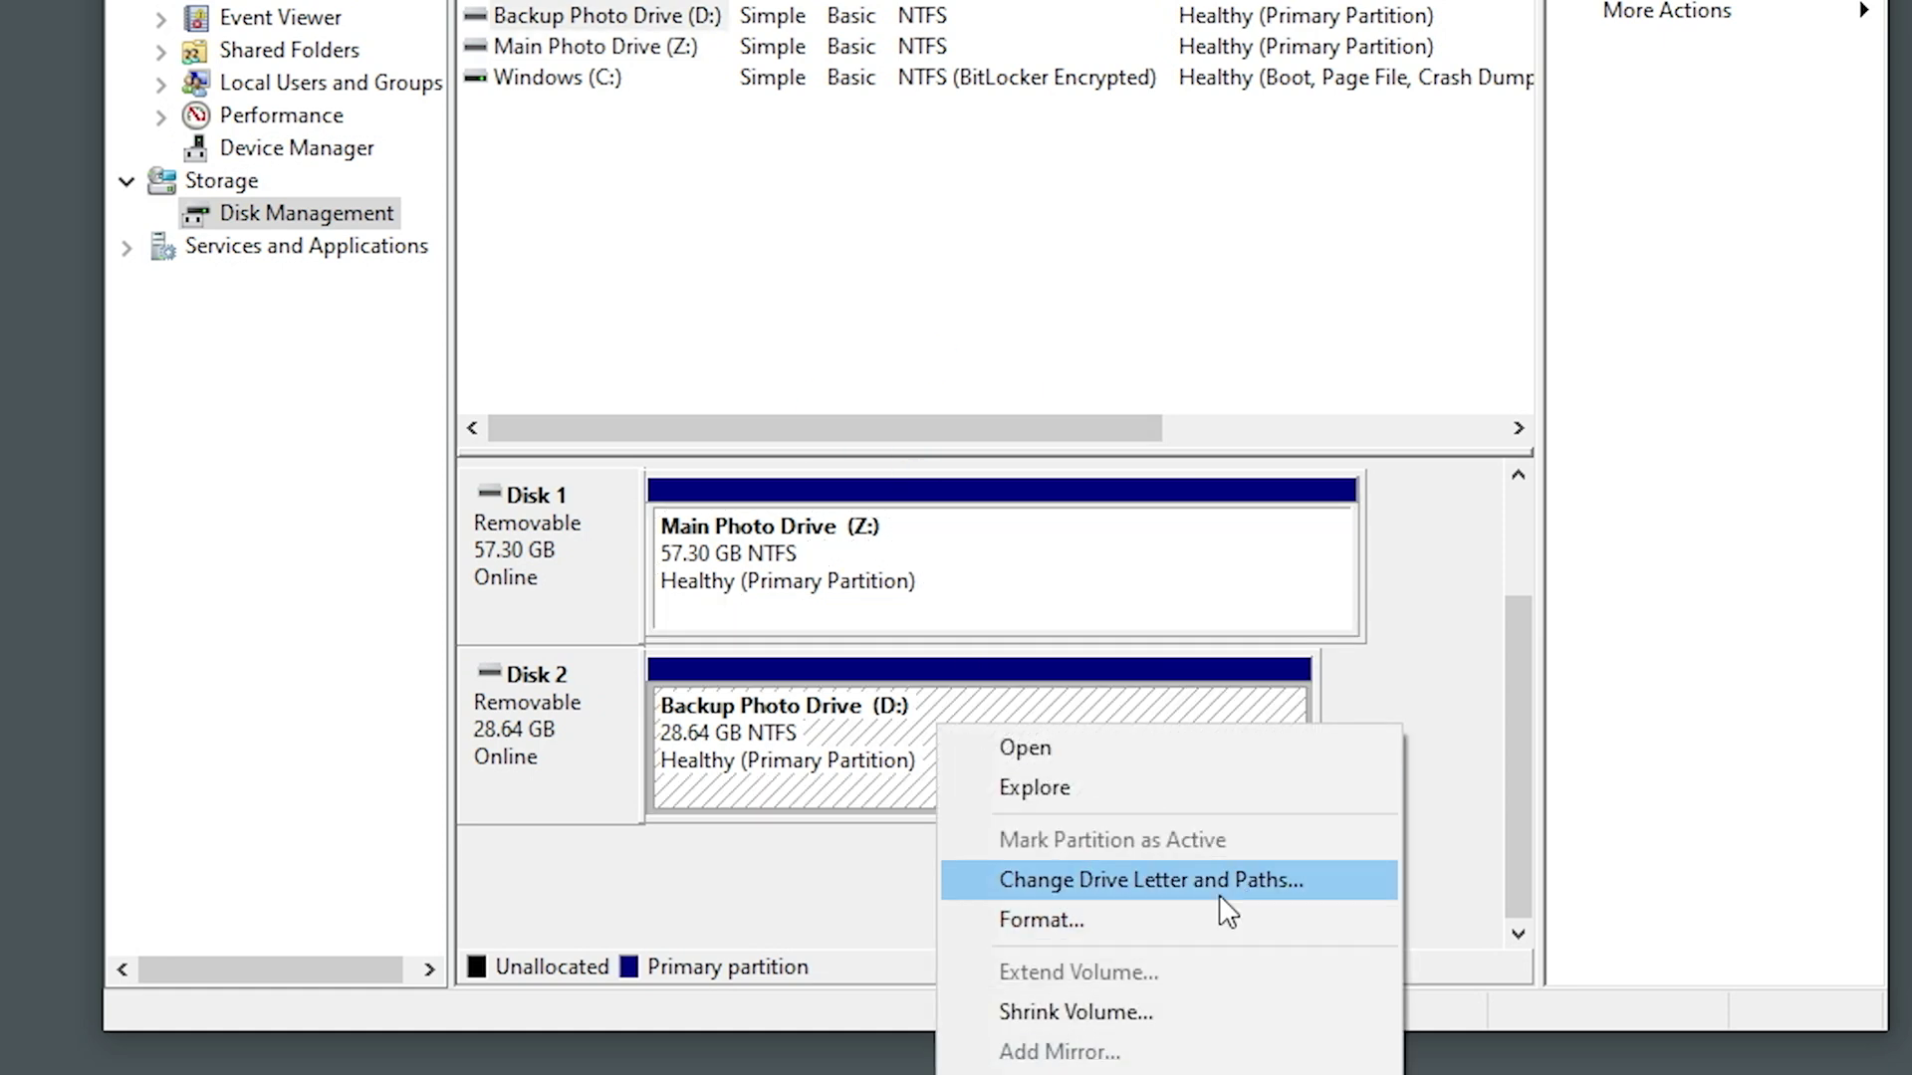
{"action": "left_click", "coordinate": [1193, 871]}
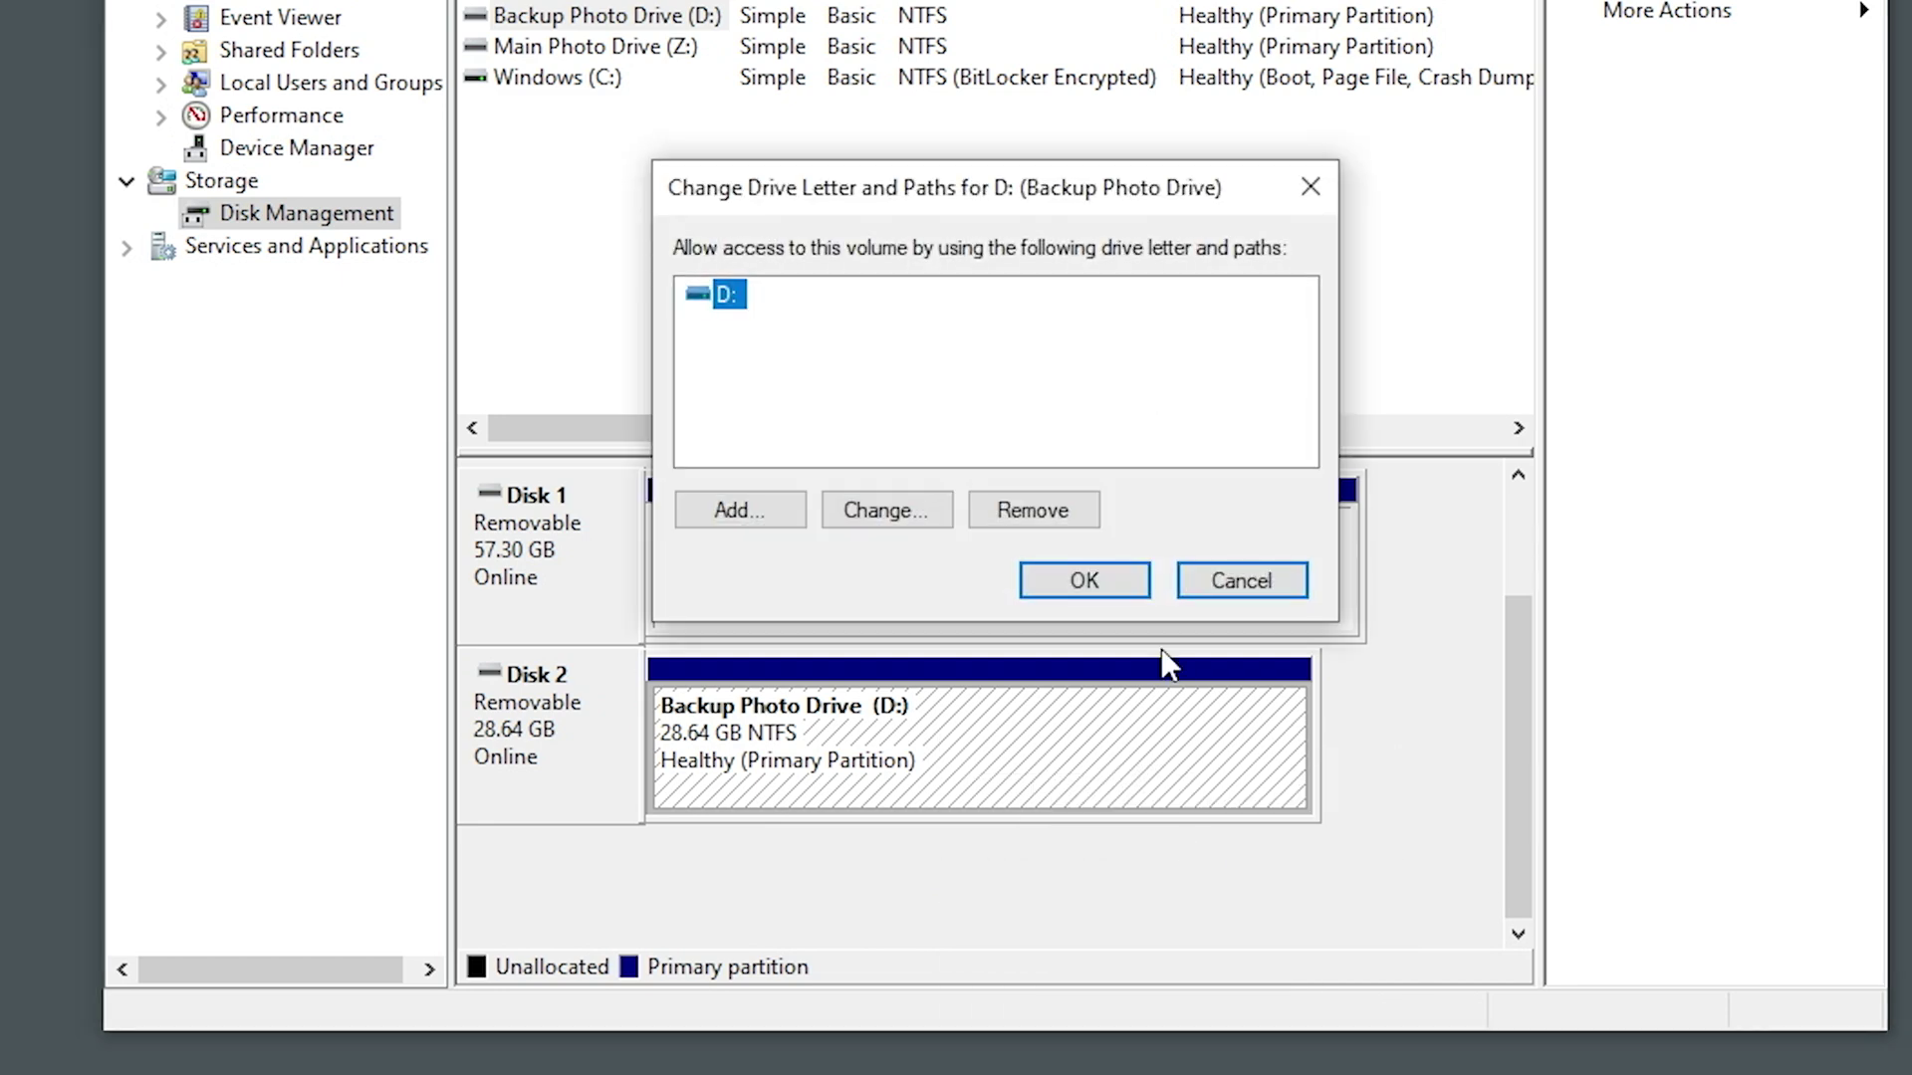
{"action": "left_click", "coordinate": [866, 510]}
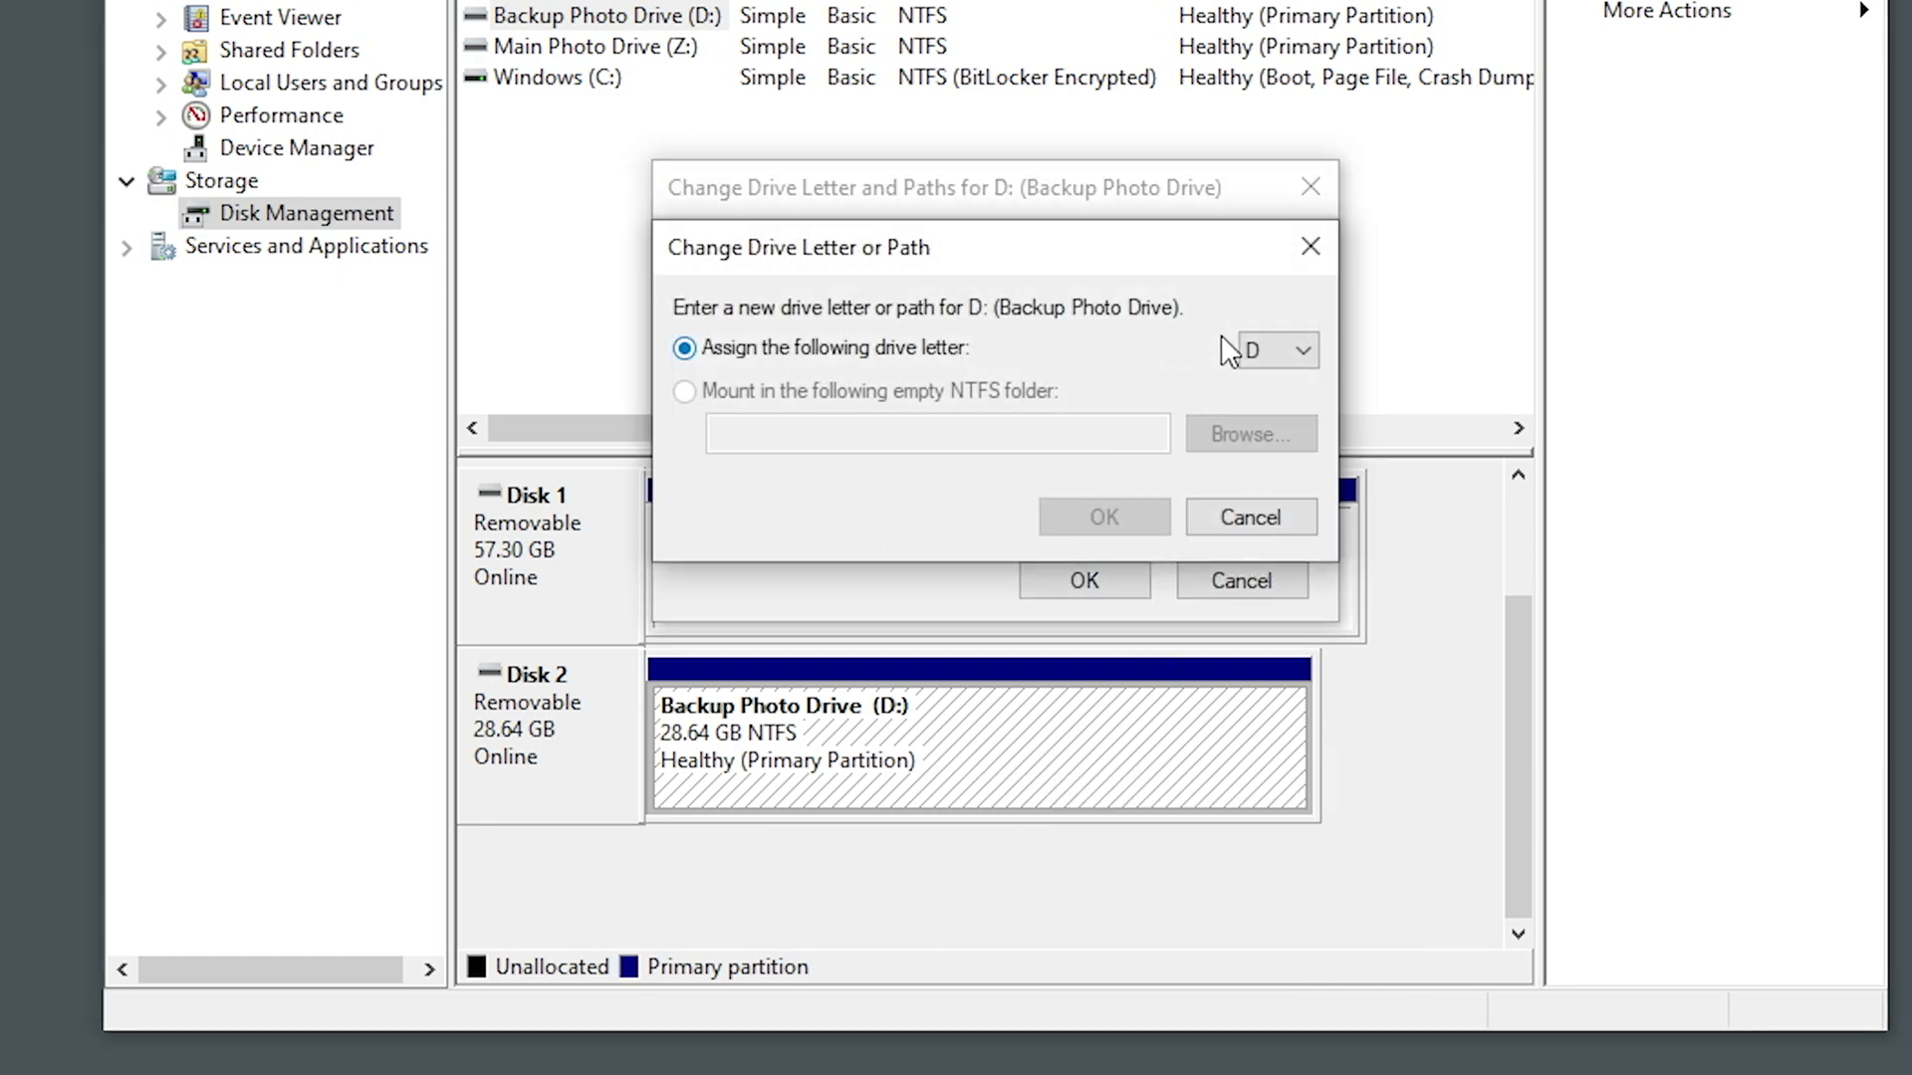
{"action": "left_click", "coordinate": [1258, 350]}
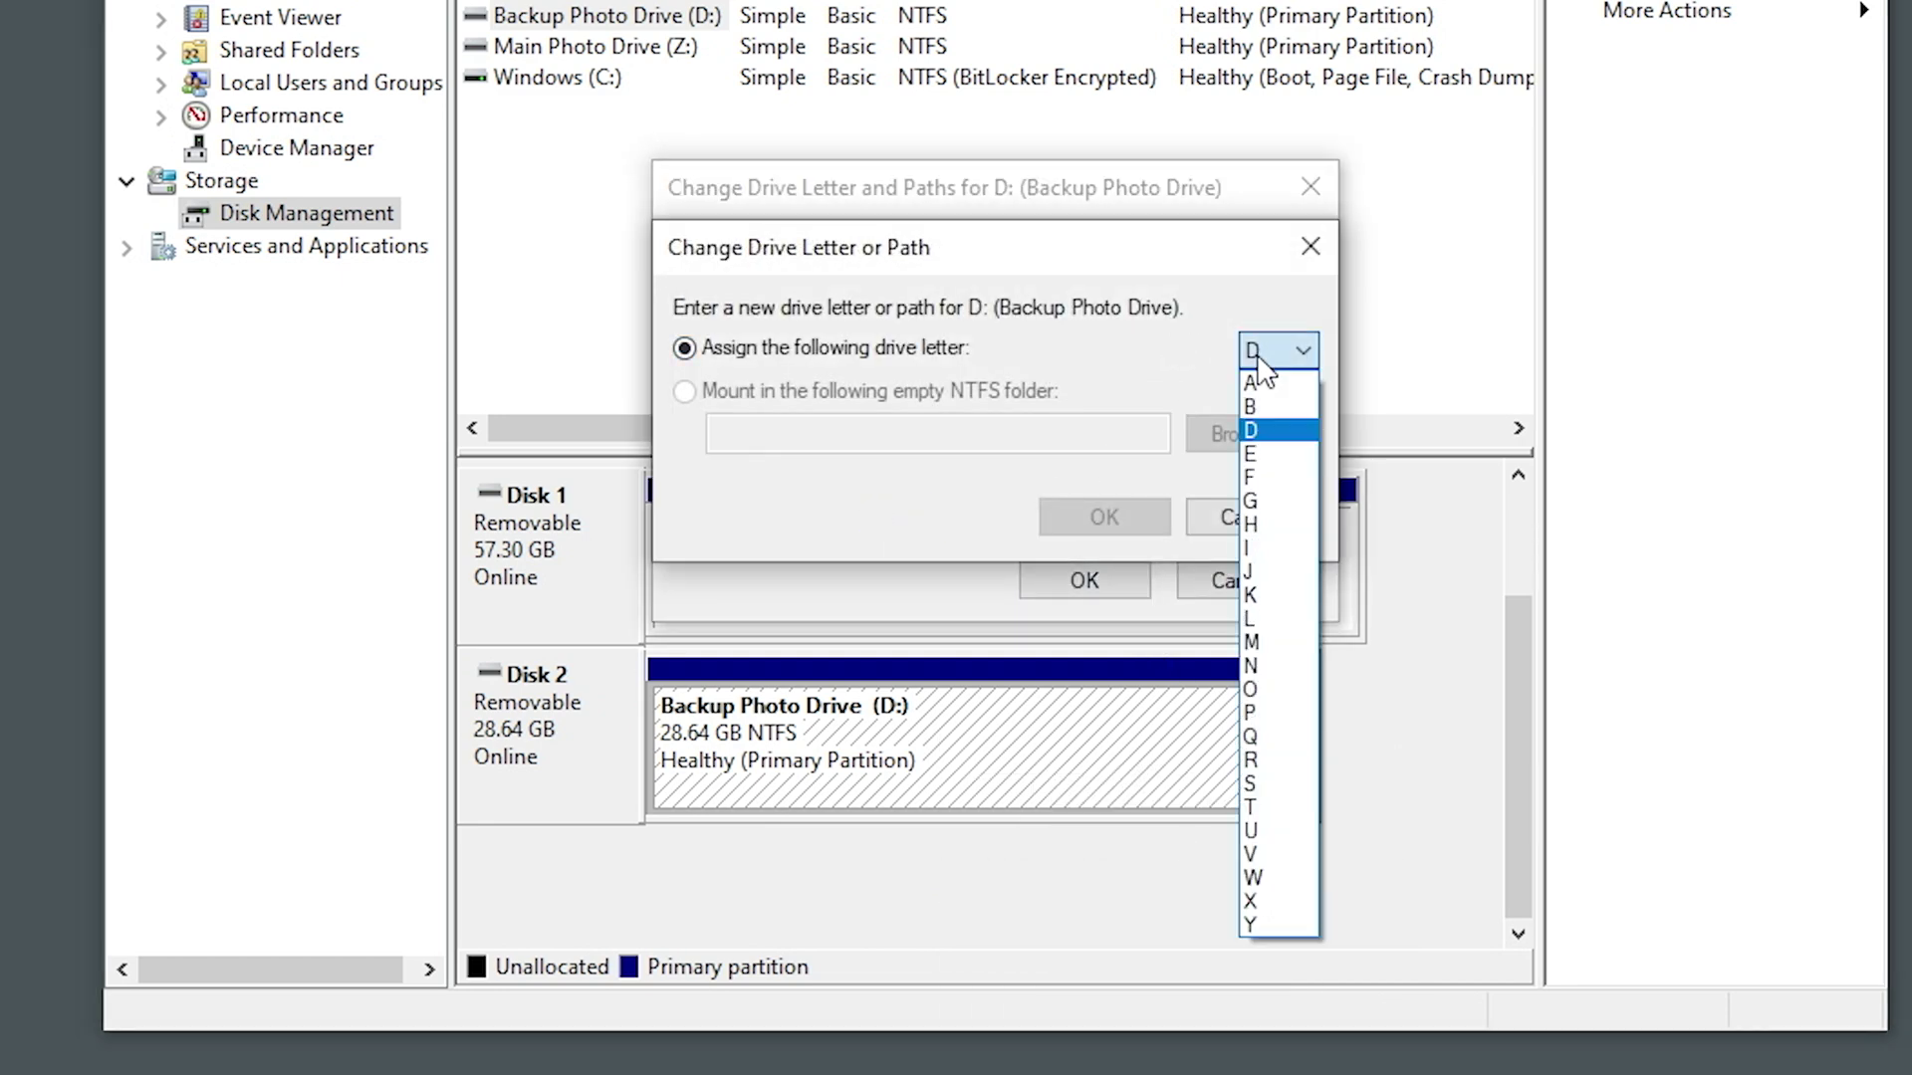
{"action": "left_click", "coordinate": [1277, 924]}
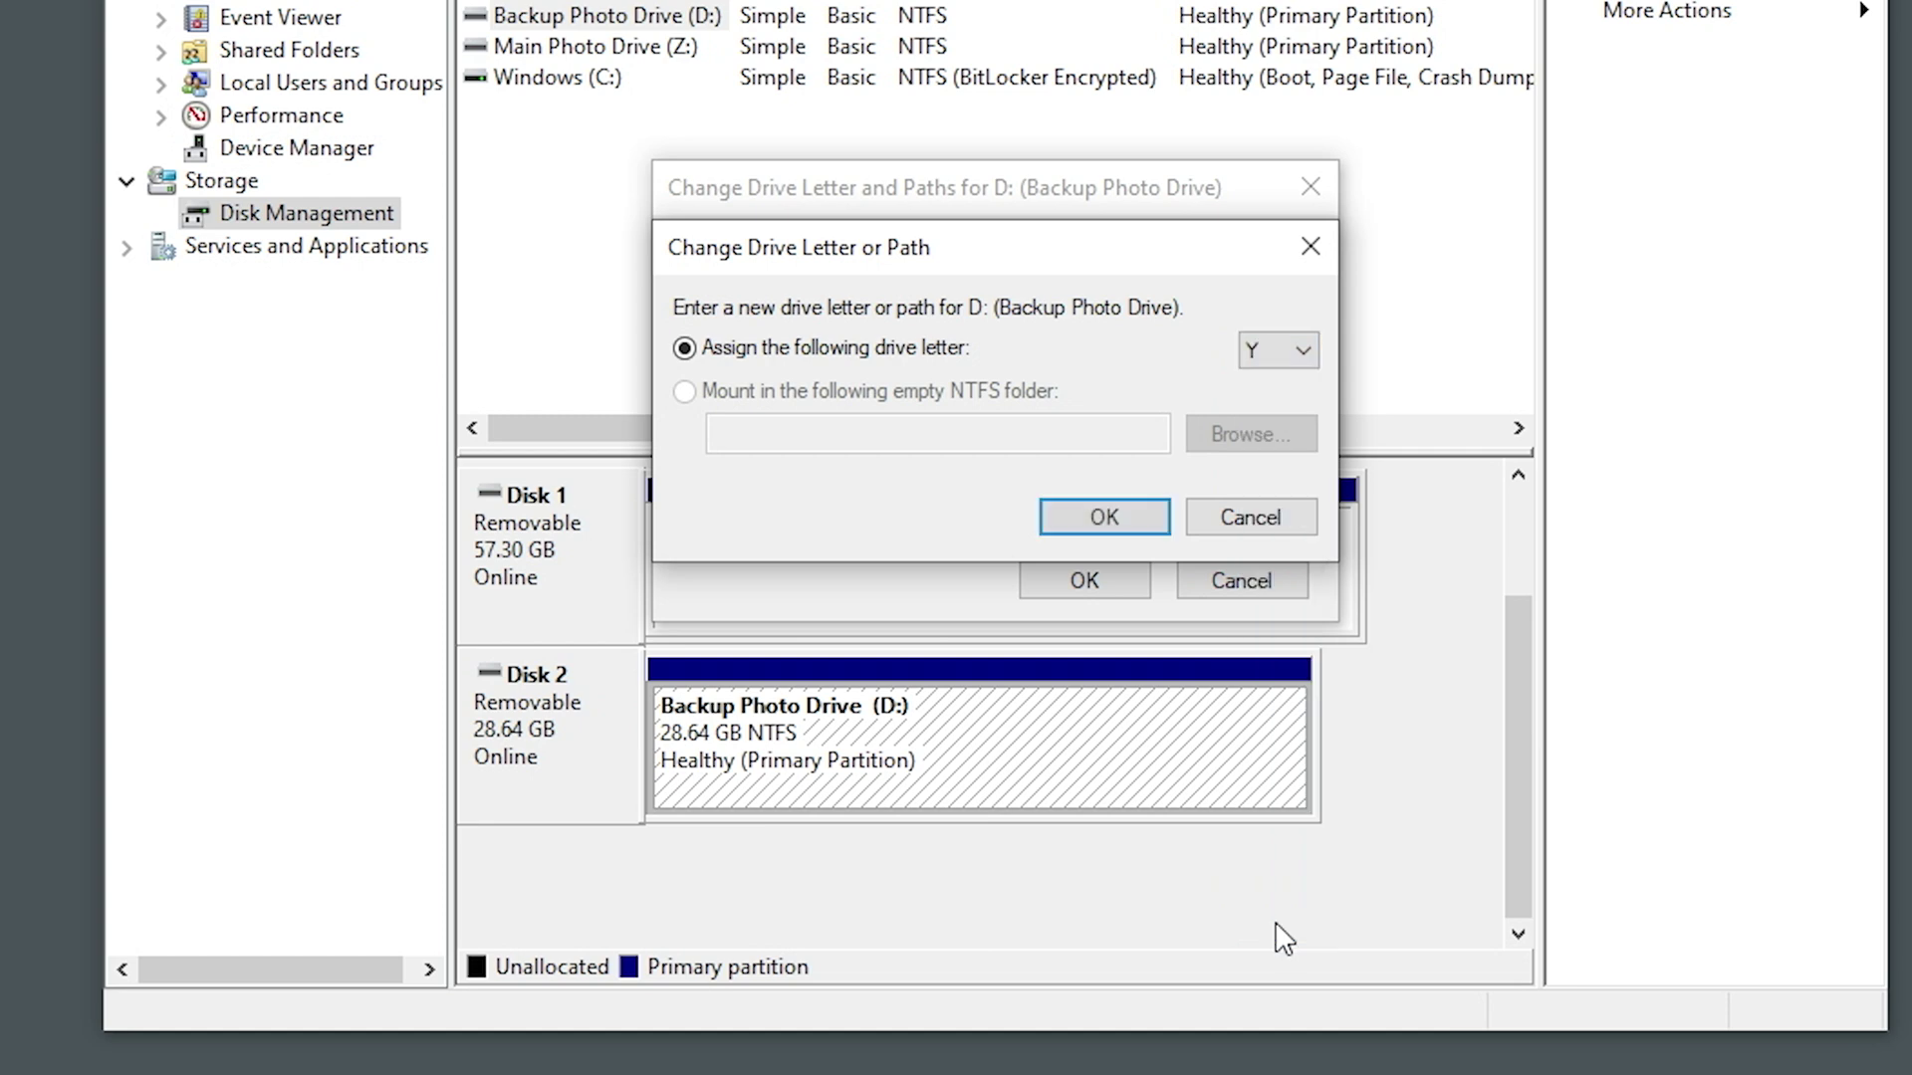
{"action": "left_click", "coordinate": [1117, 520]}
{"action": "left_click", "coordinate": [1204, 661]}
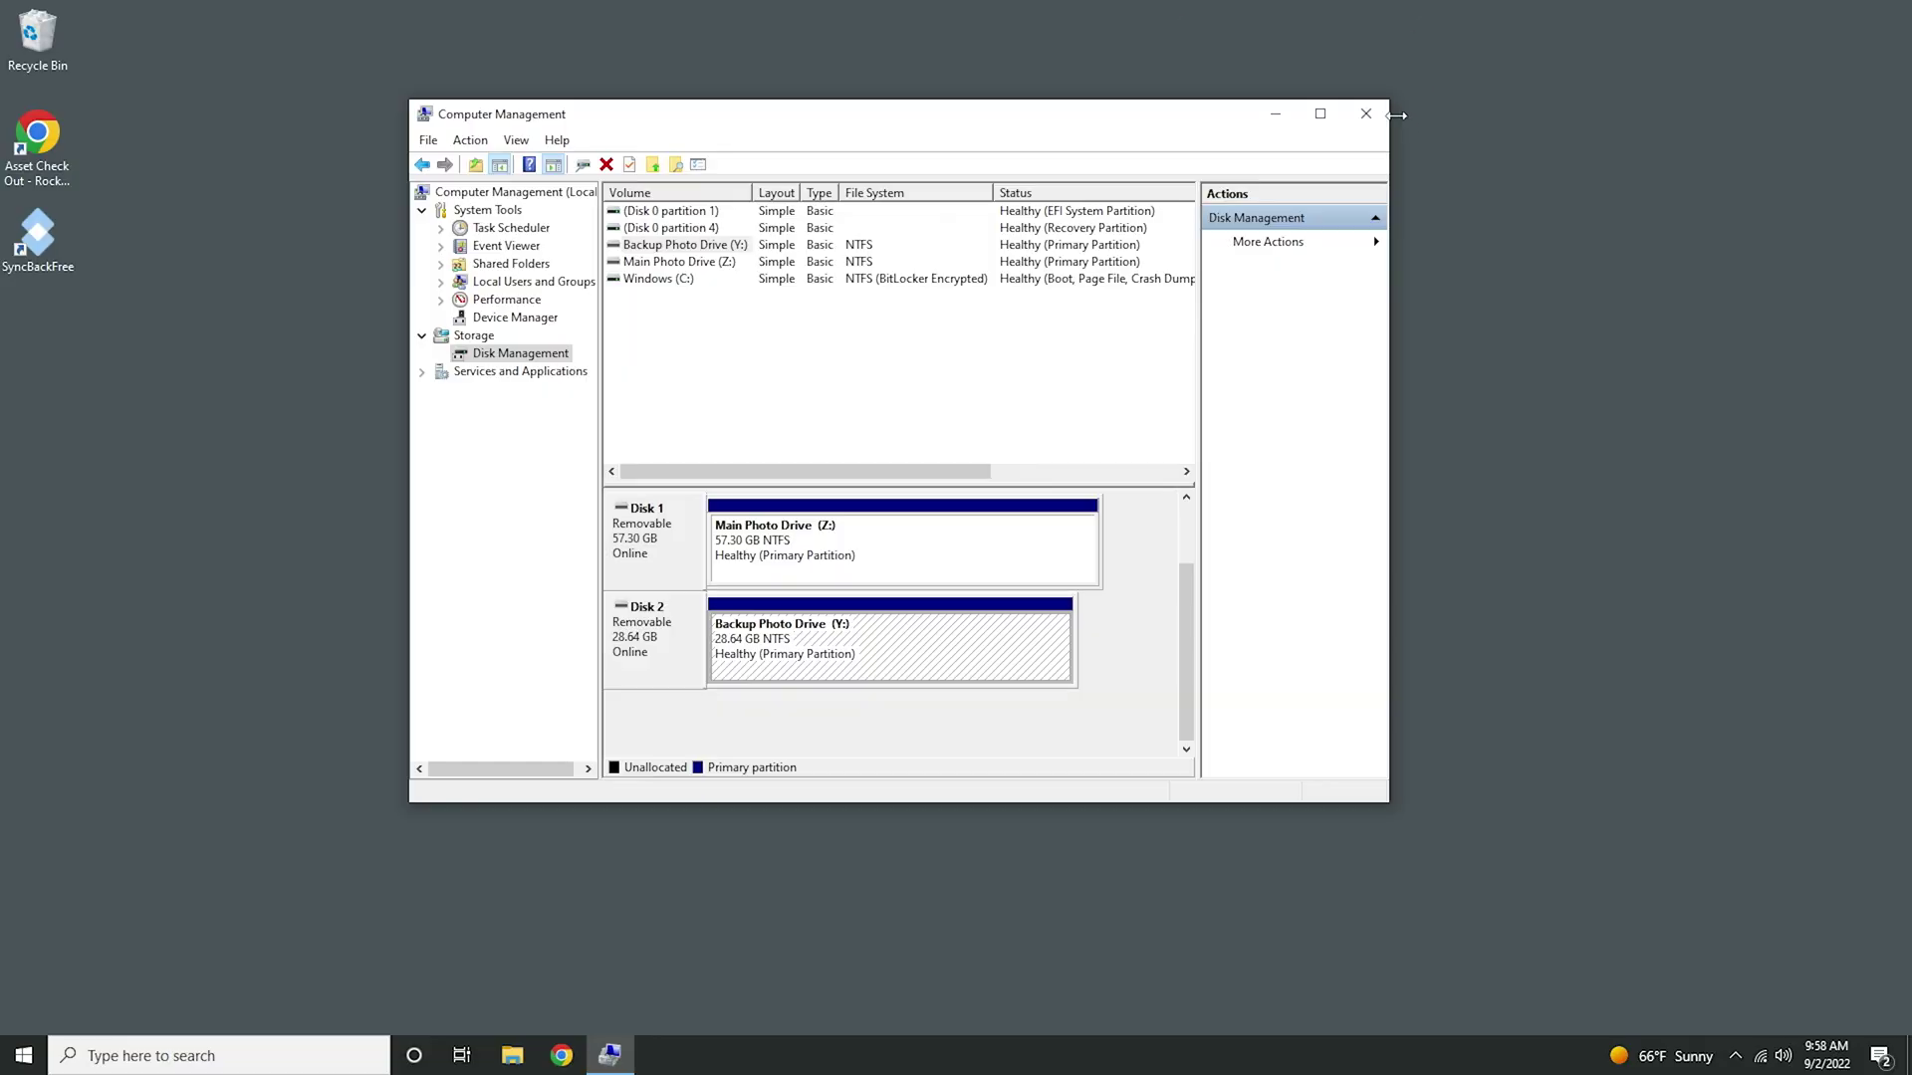
{"action": "left_click", "coordinate": [1365, 114]}
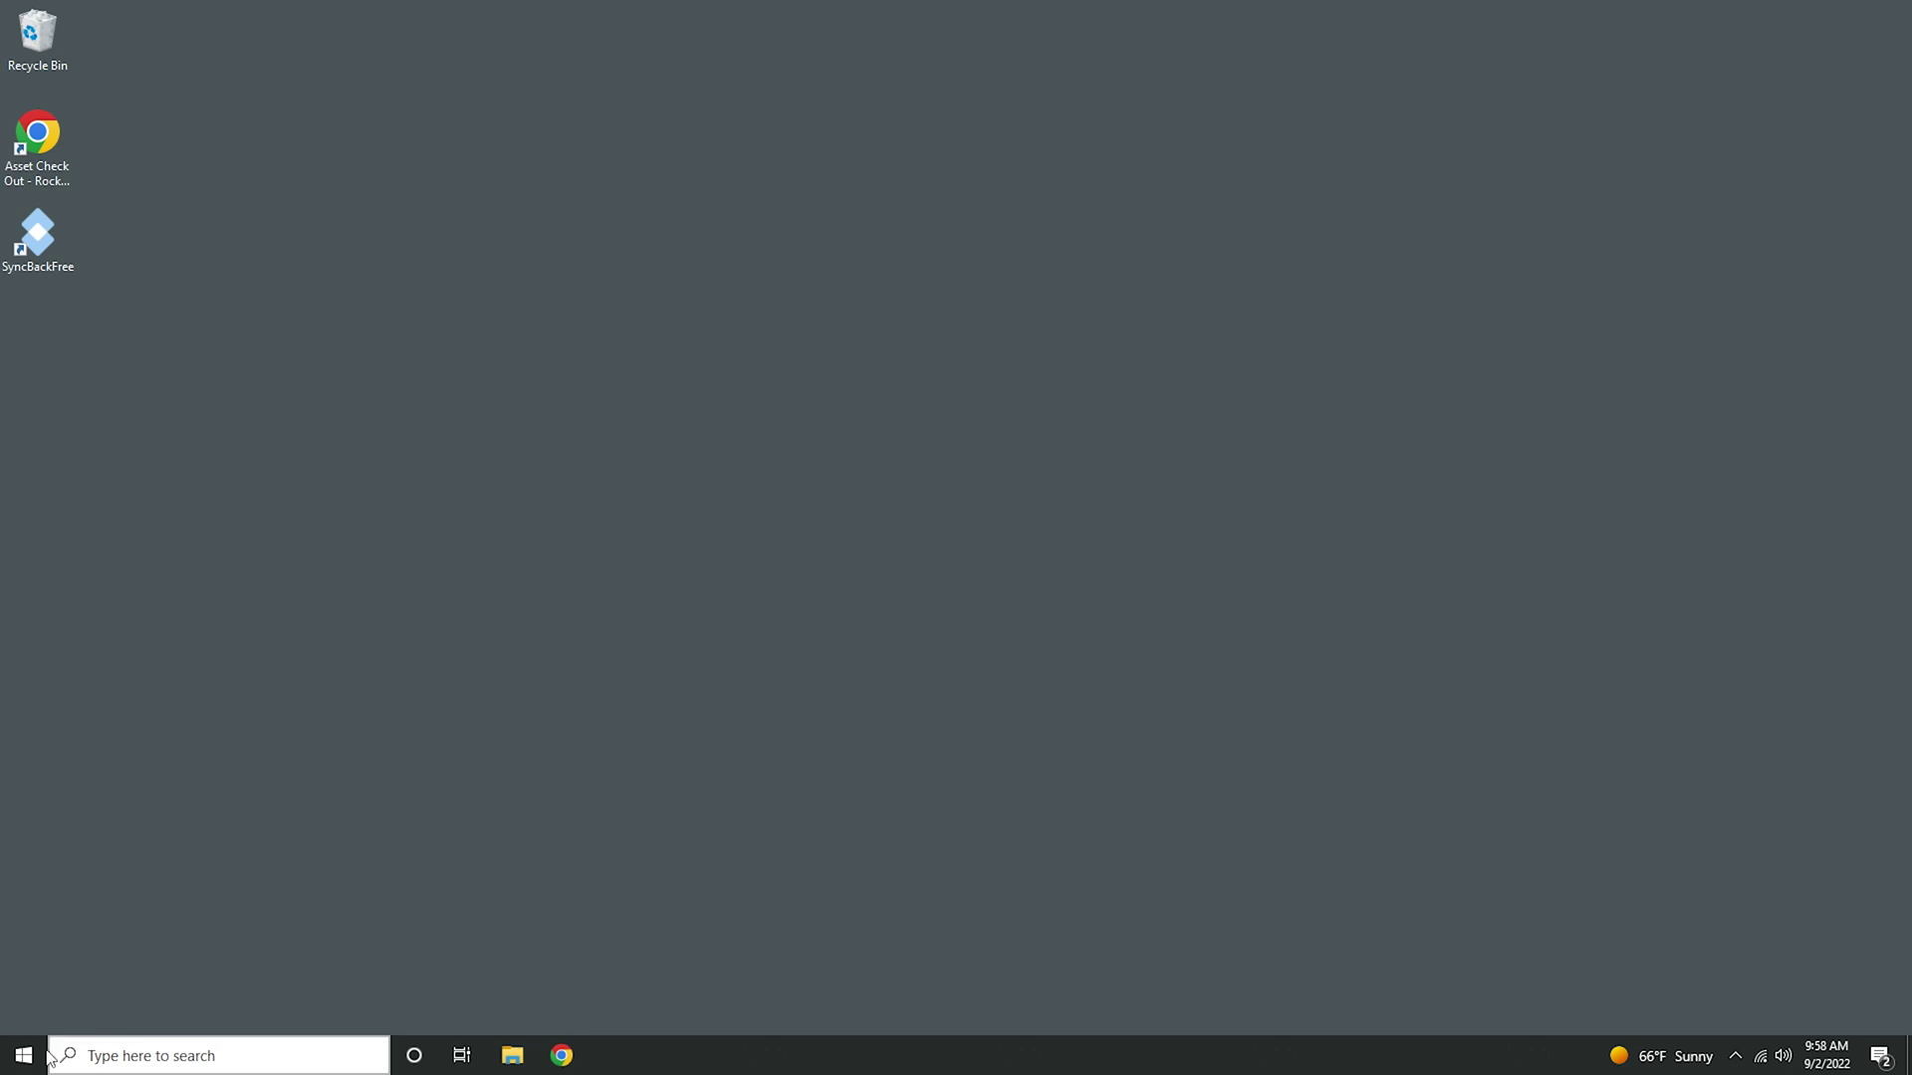
- Open This PC through a Start-menu search, then begin a new SyncBackFree profile
{"action": "left_click", "coordinate": [44, 1047]}
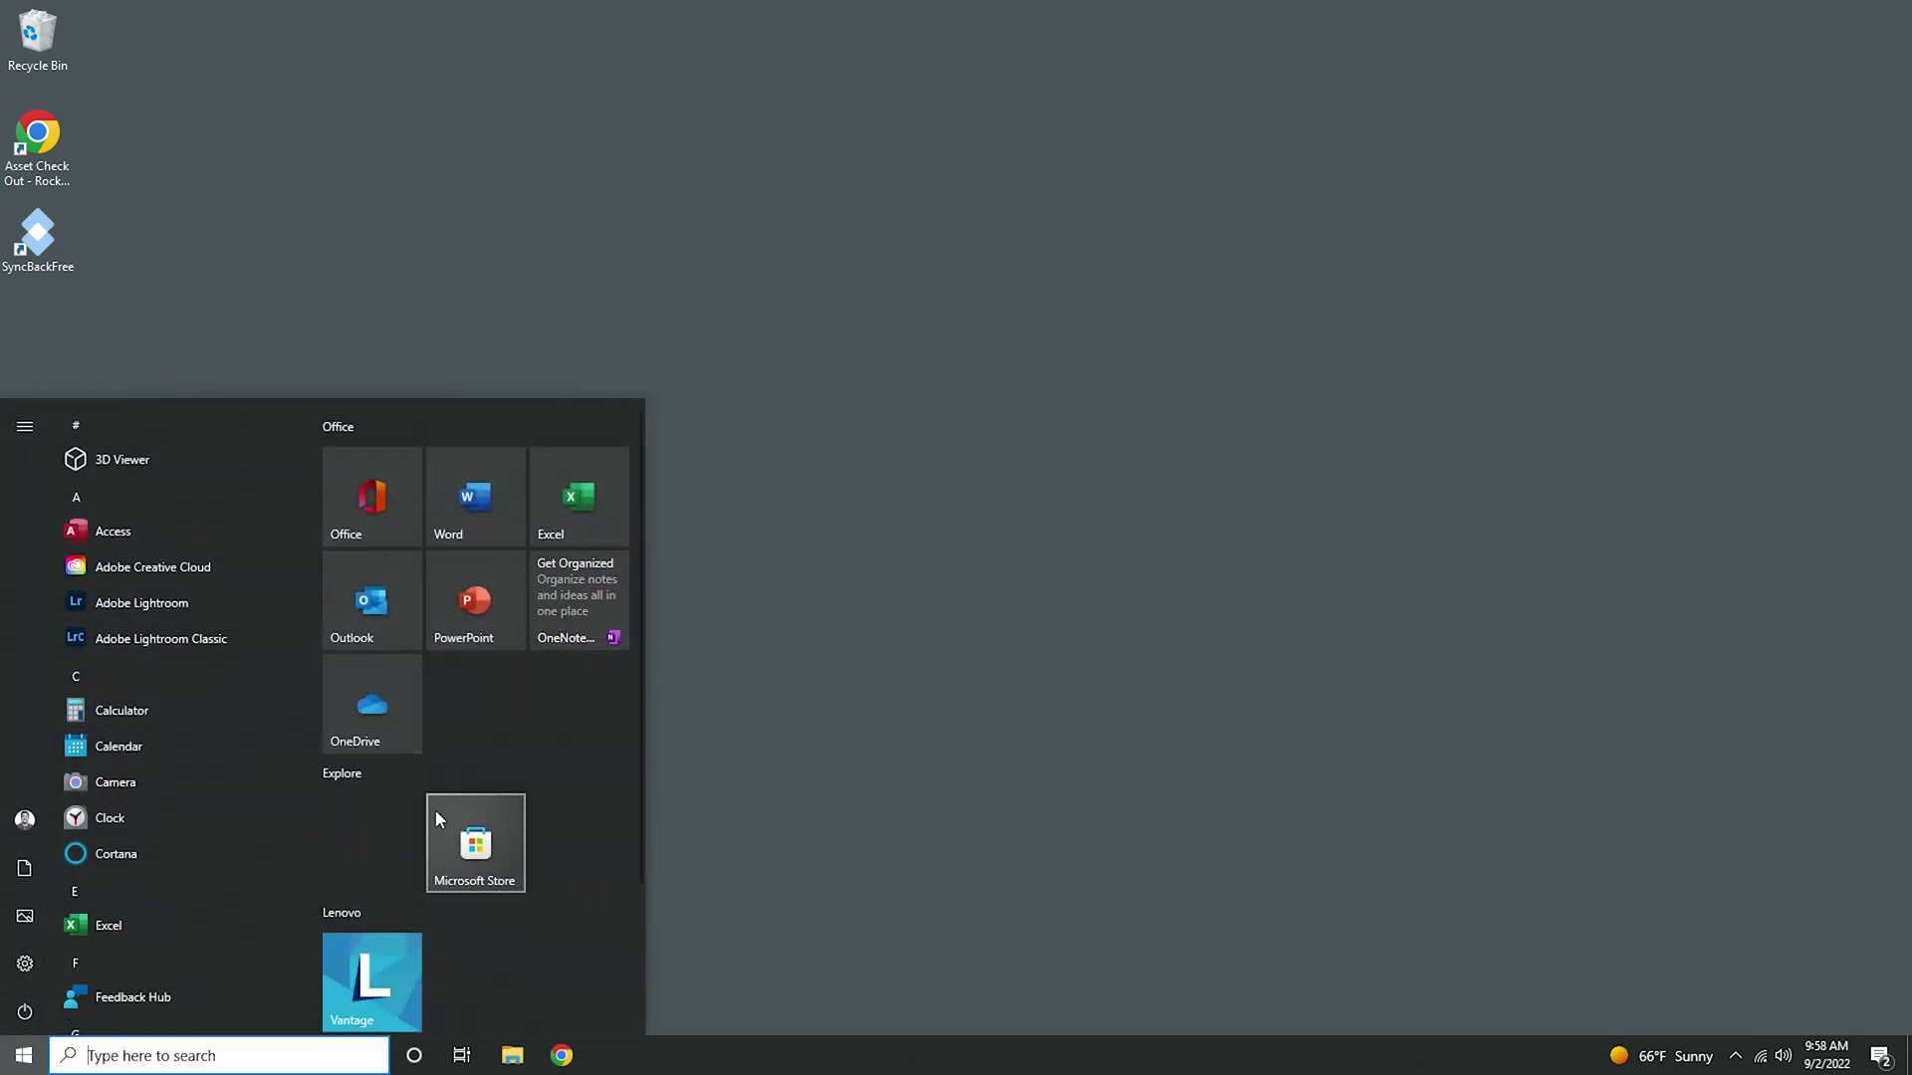
{"action": "type", "text": "tjis"}
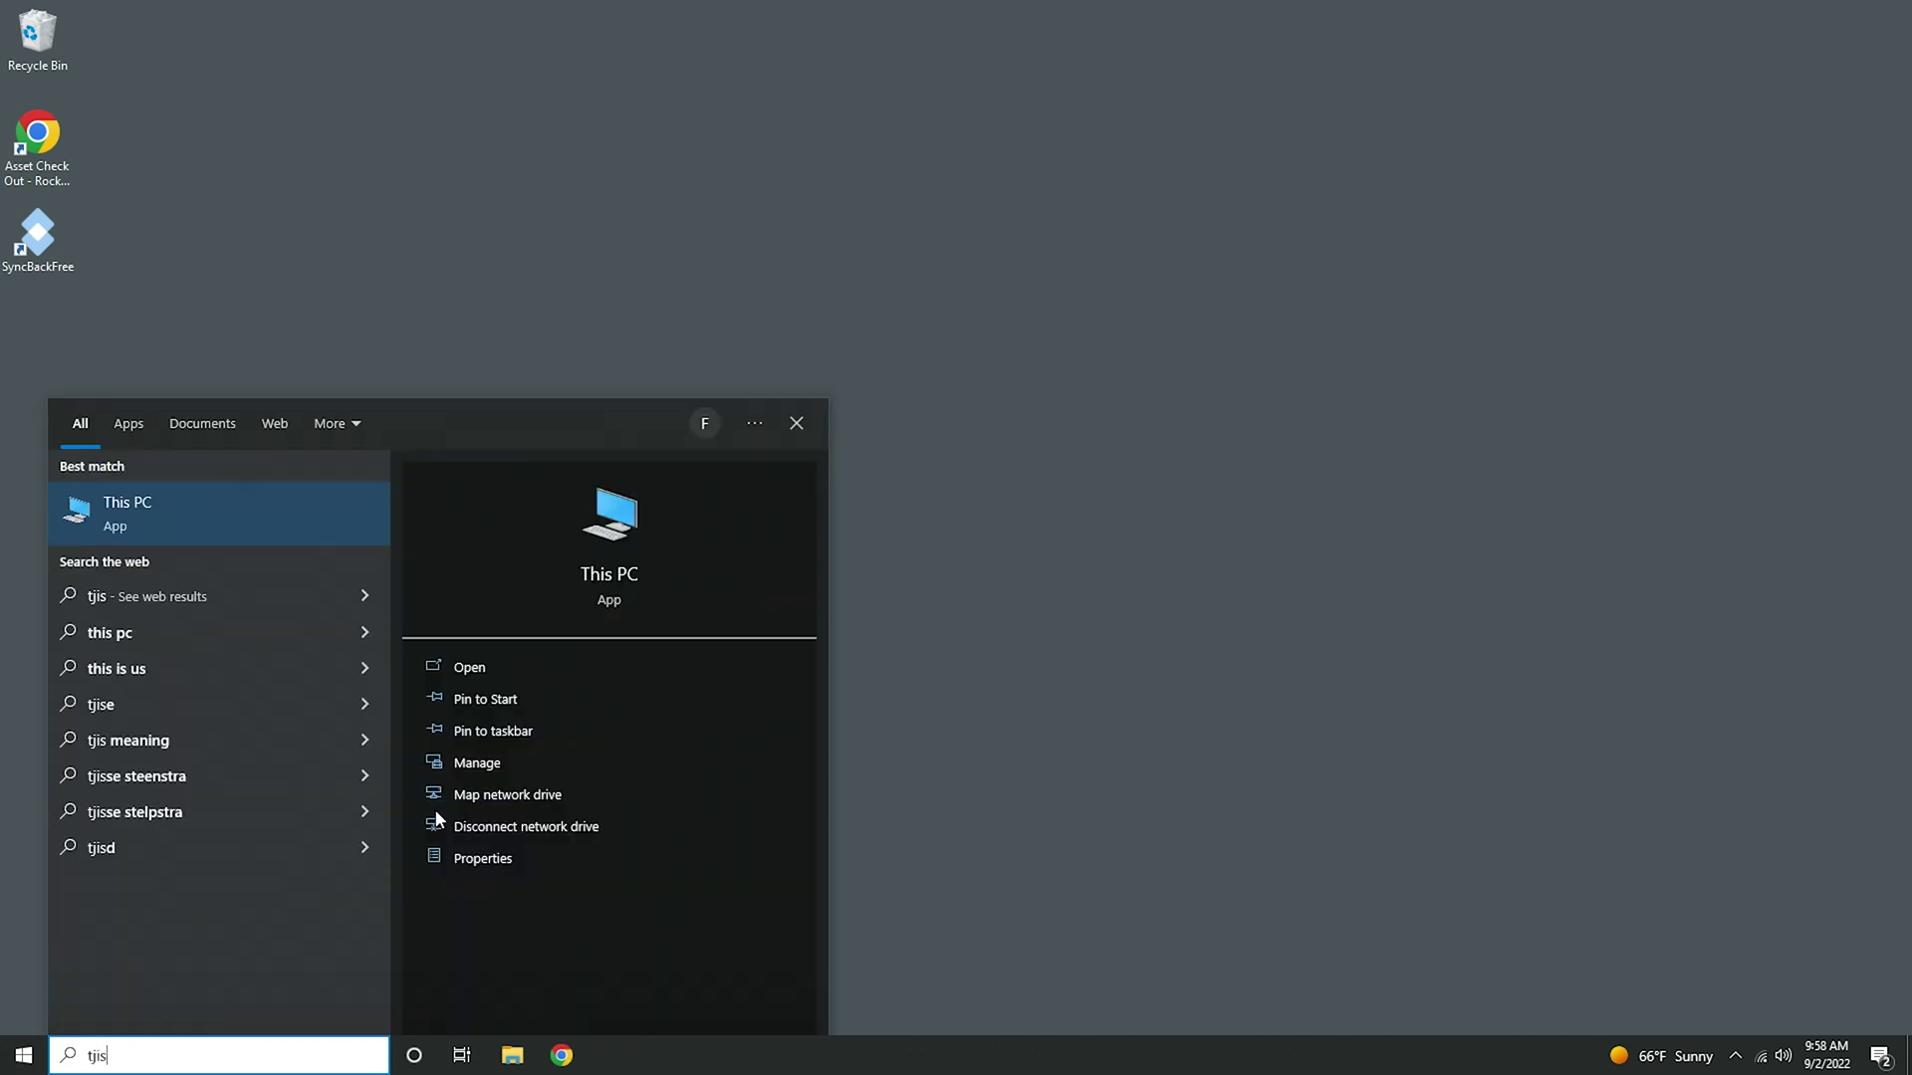
{"action": "left_click", "coordinate": [206, 522]}
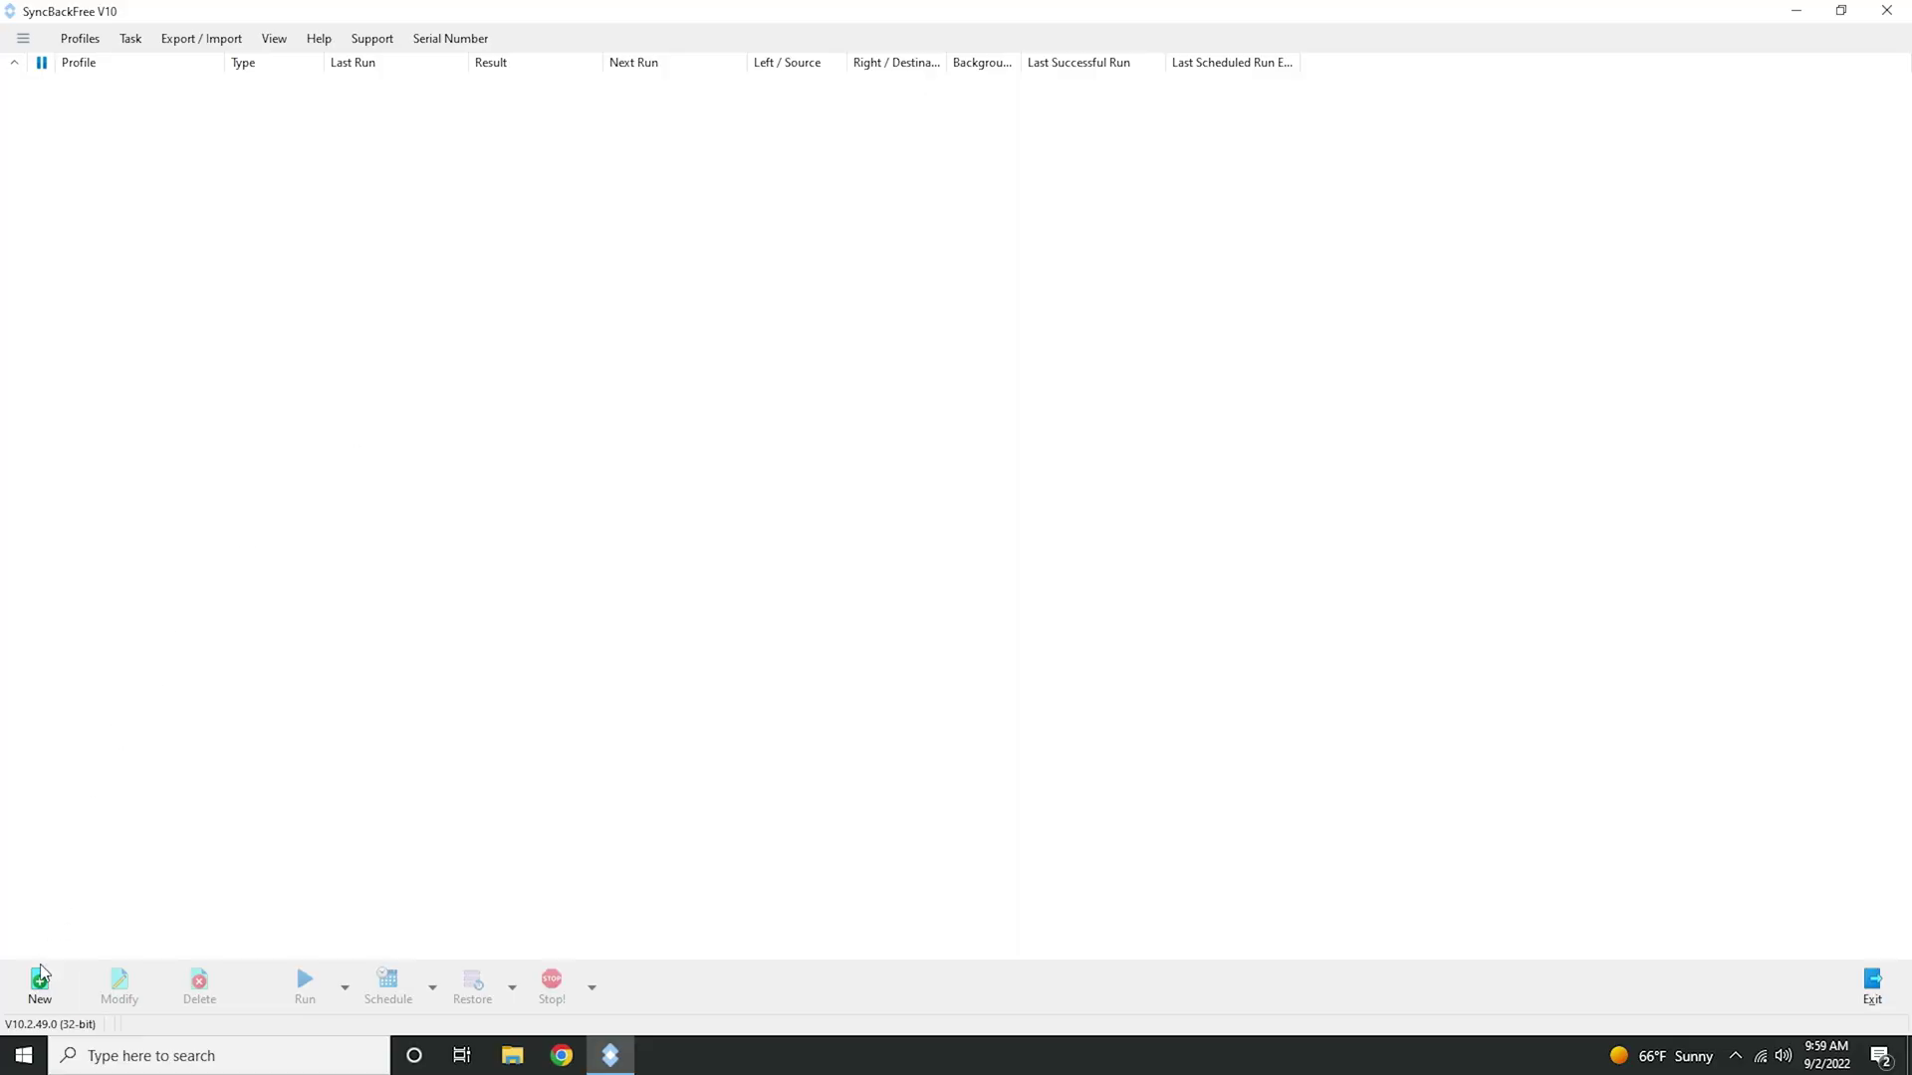
{"action": "left_click", "coordinate": [39, 988]}
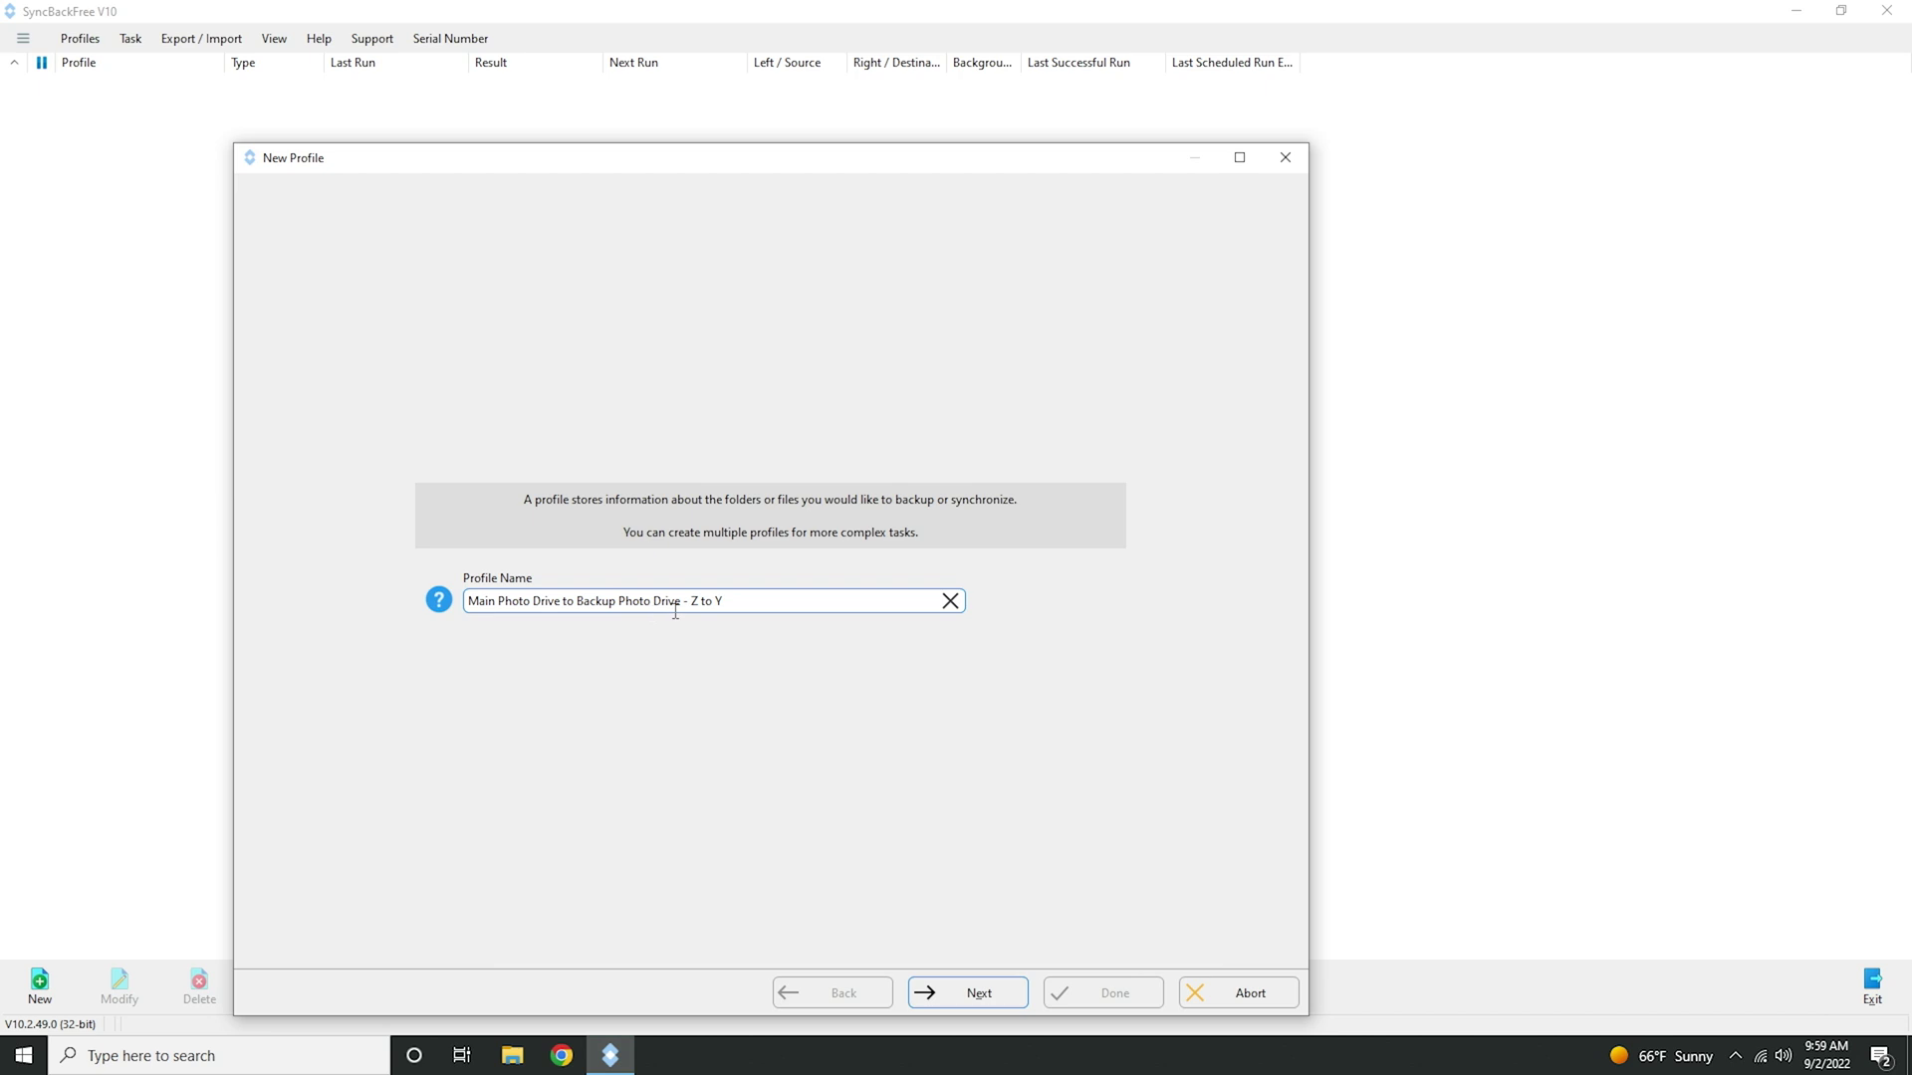
- Confirm the profile name 'Main Photo Drive to Backup Photo Drive - Z to Y' and continue
{"action": "left_click", "coordinate": [956, 995]}
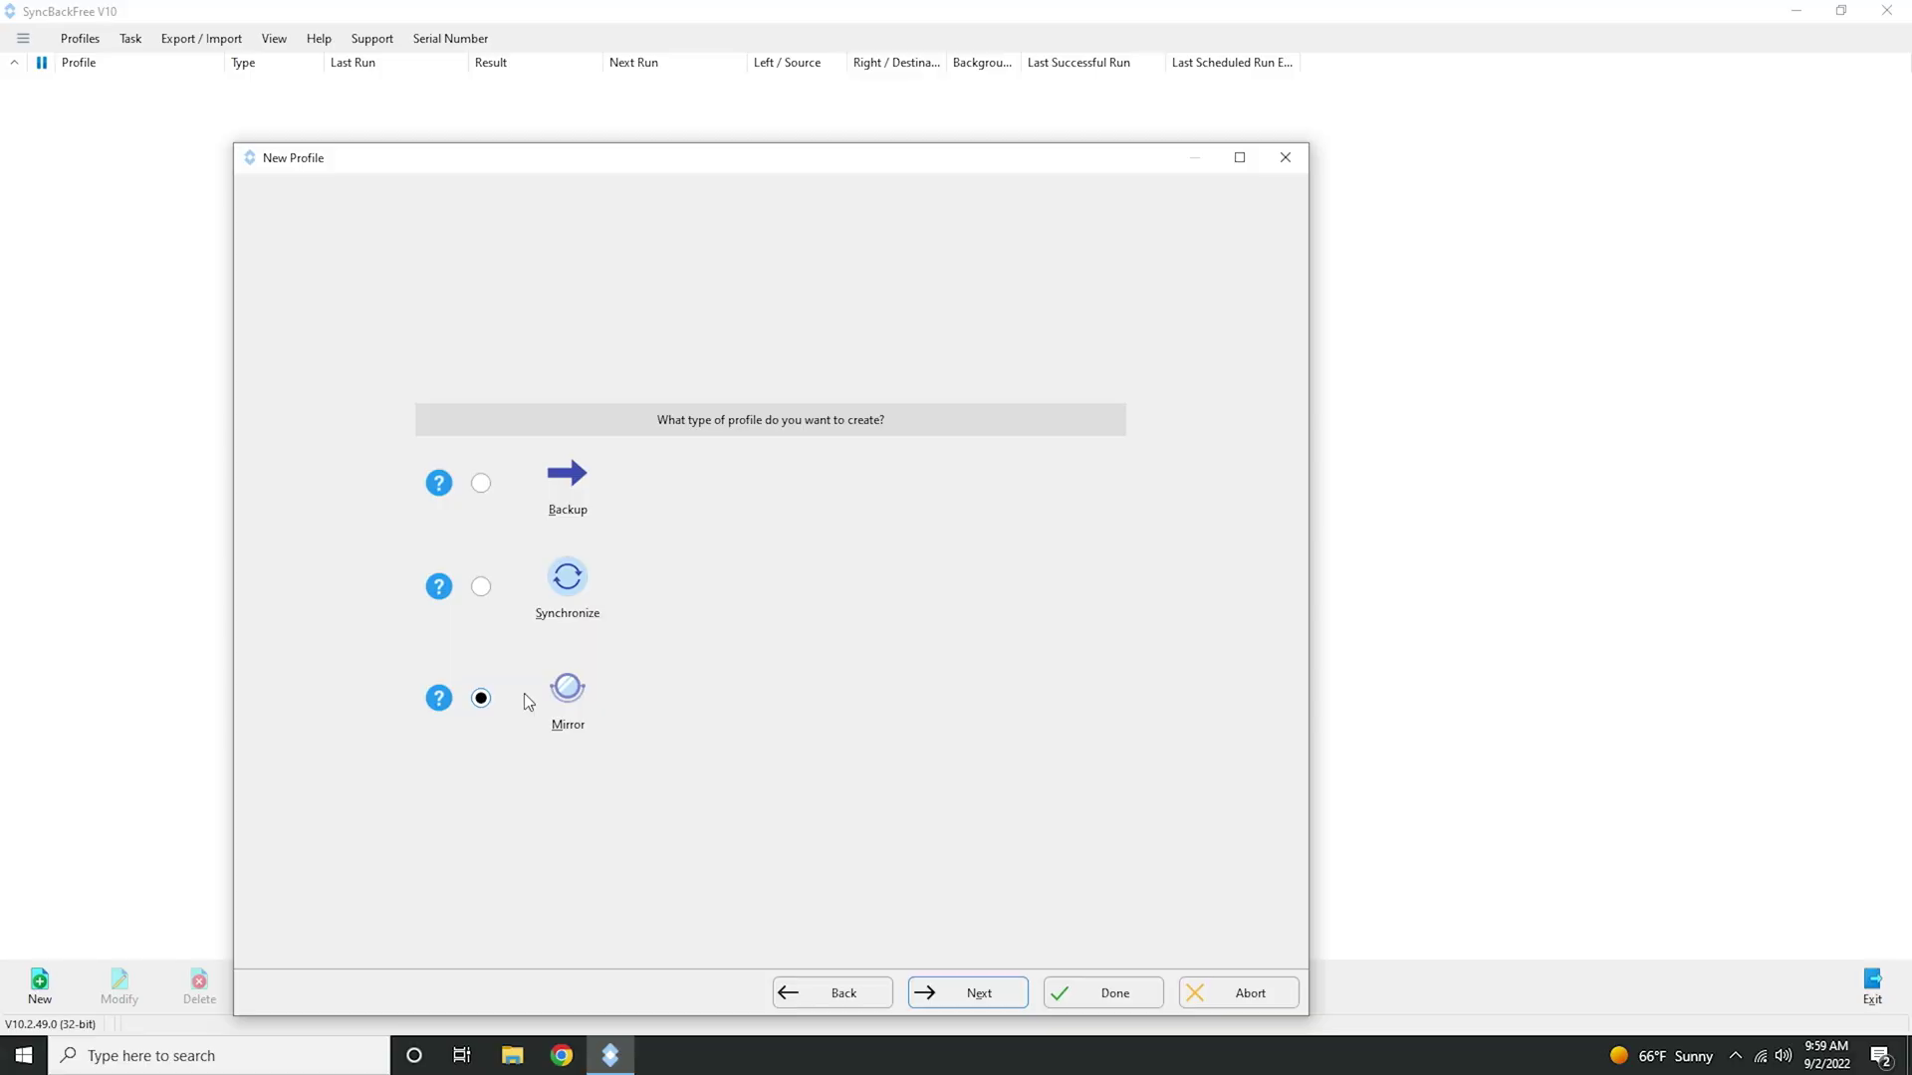
- Continue with the Mirror type and finish the wizard to reach the Z to Y profile setup
{"action": "left_click", "coordinate": [978, 996]}
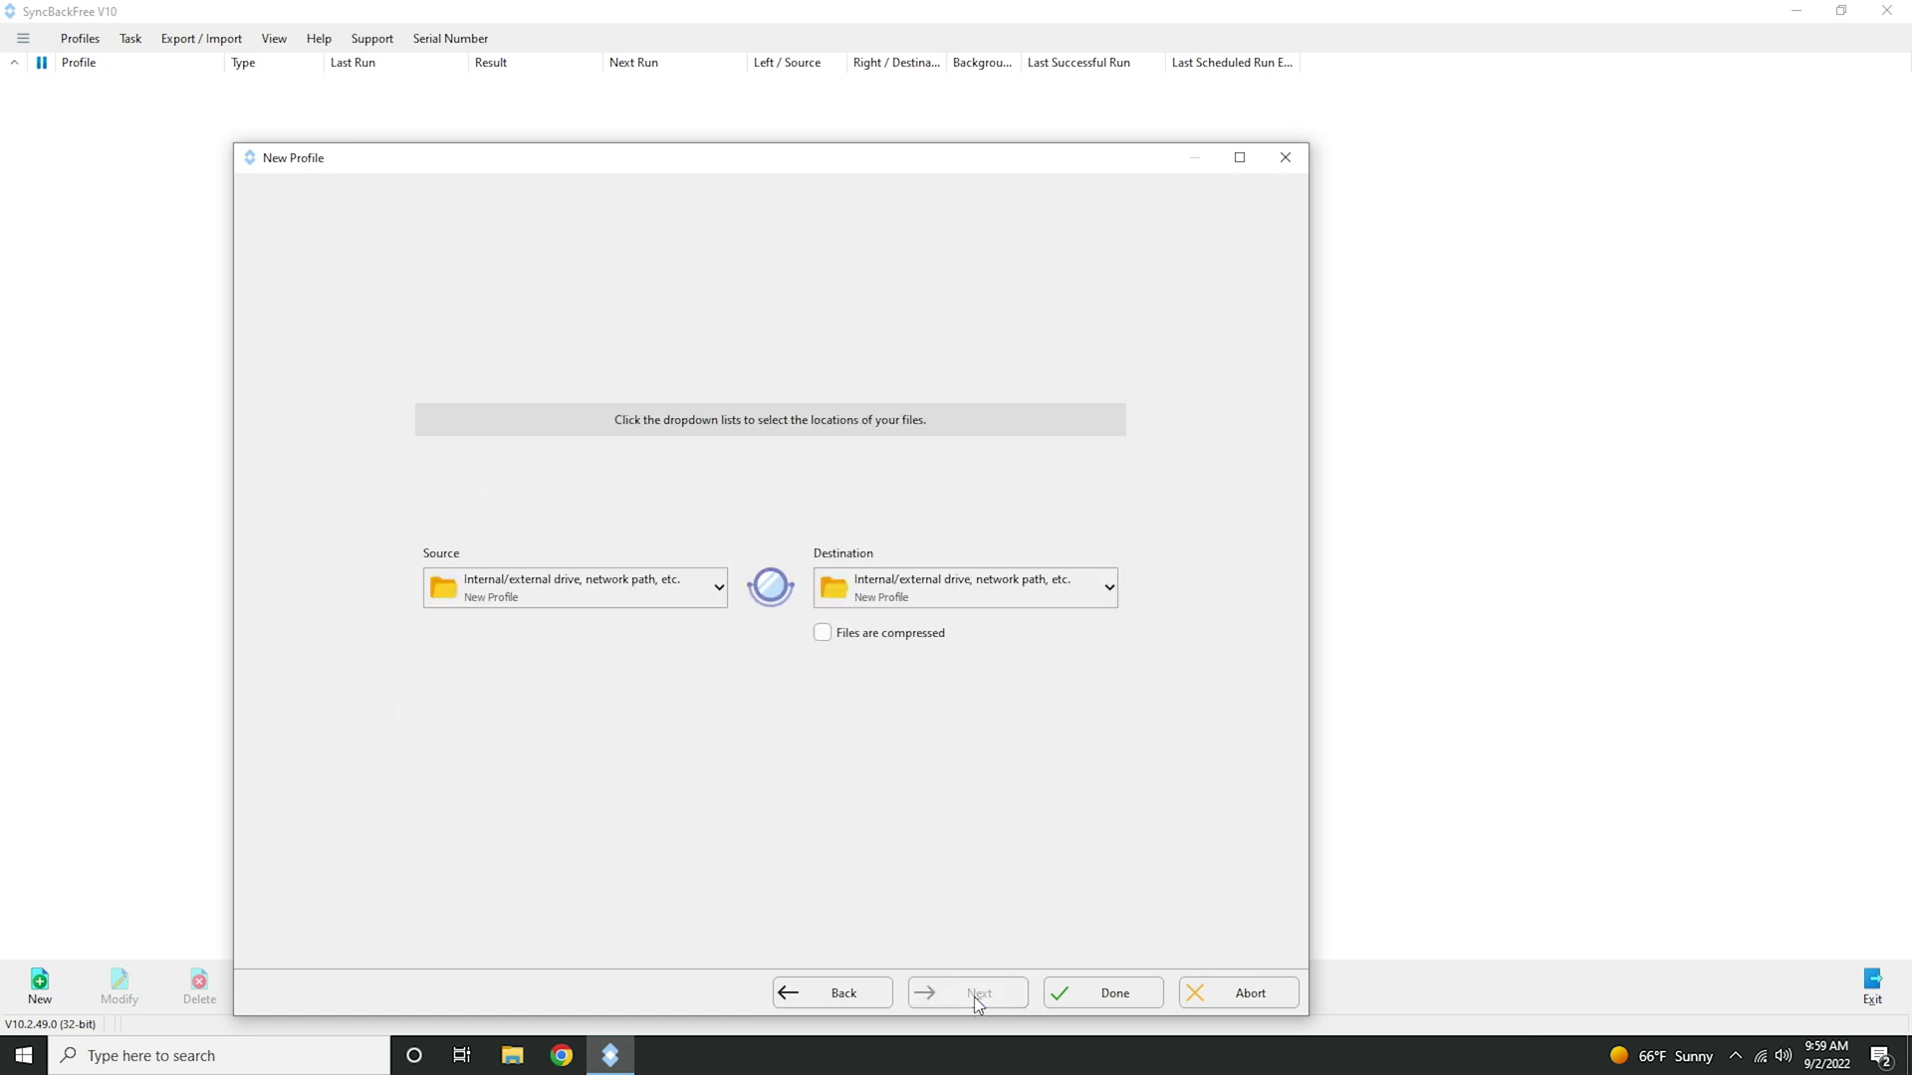
{"action": "left_click", "coordinate": [1109, 1003]}
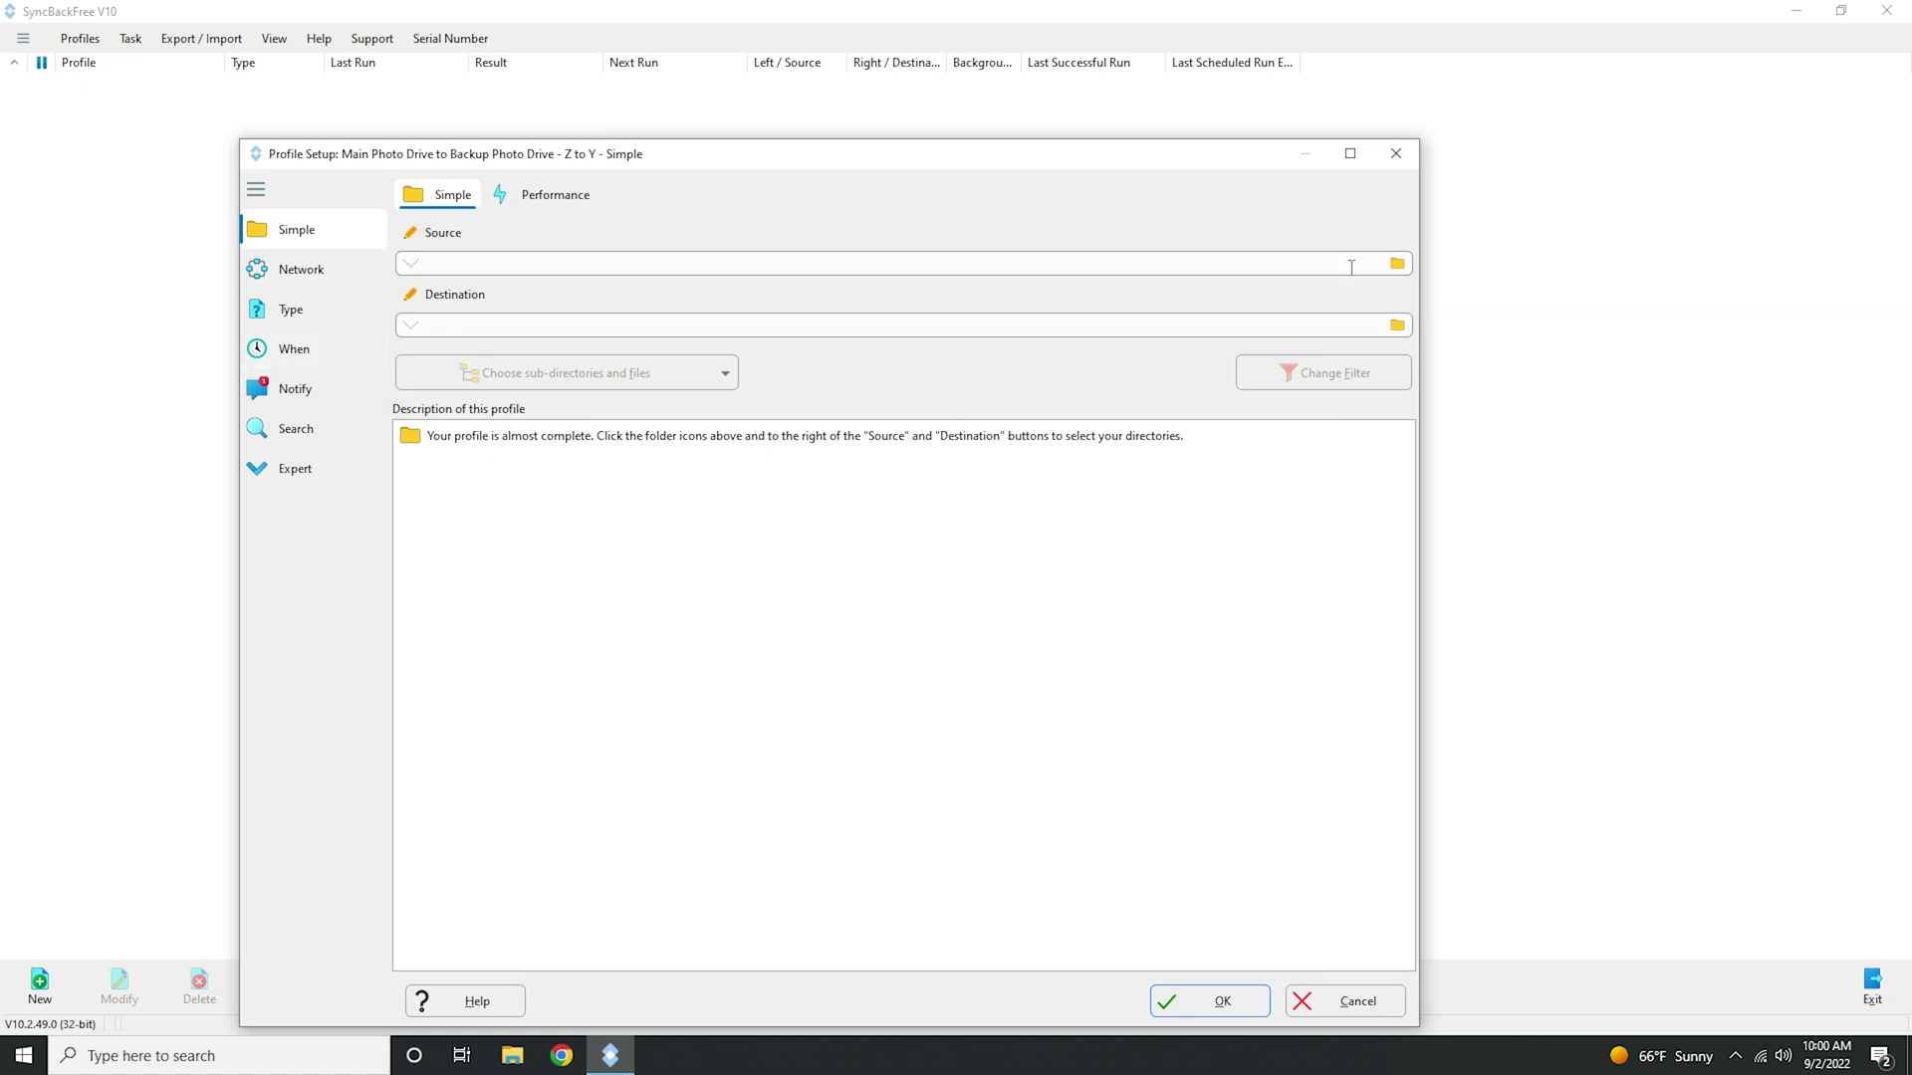
- Set source Z:\ and destination Y:\, then save the profile, accepting the deletion warning
{"action": "left_click", "coordinate": [1397, 265]}
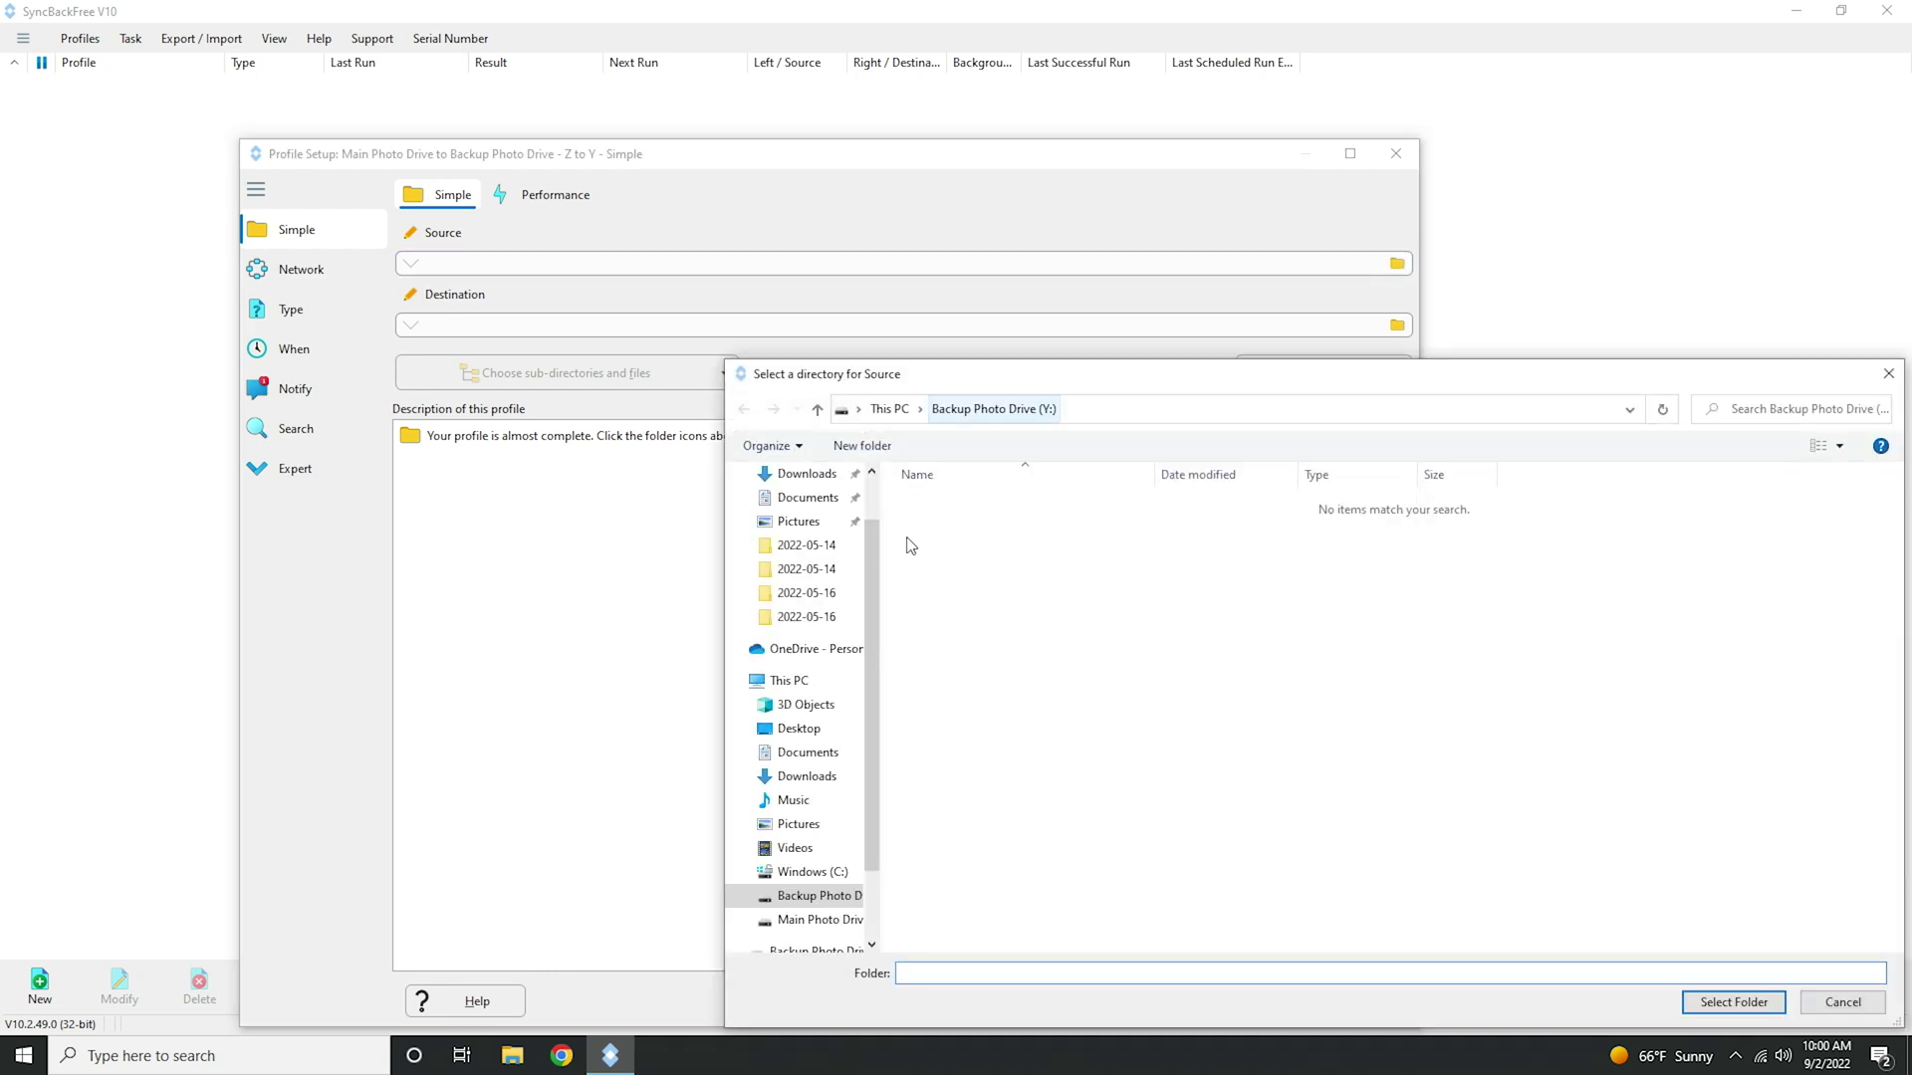
{"action": "left_click", "coordinate": [825, 921]}
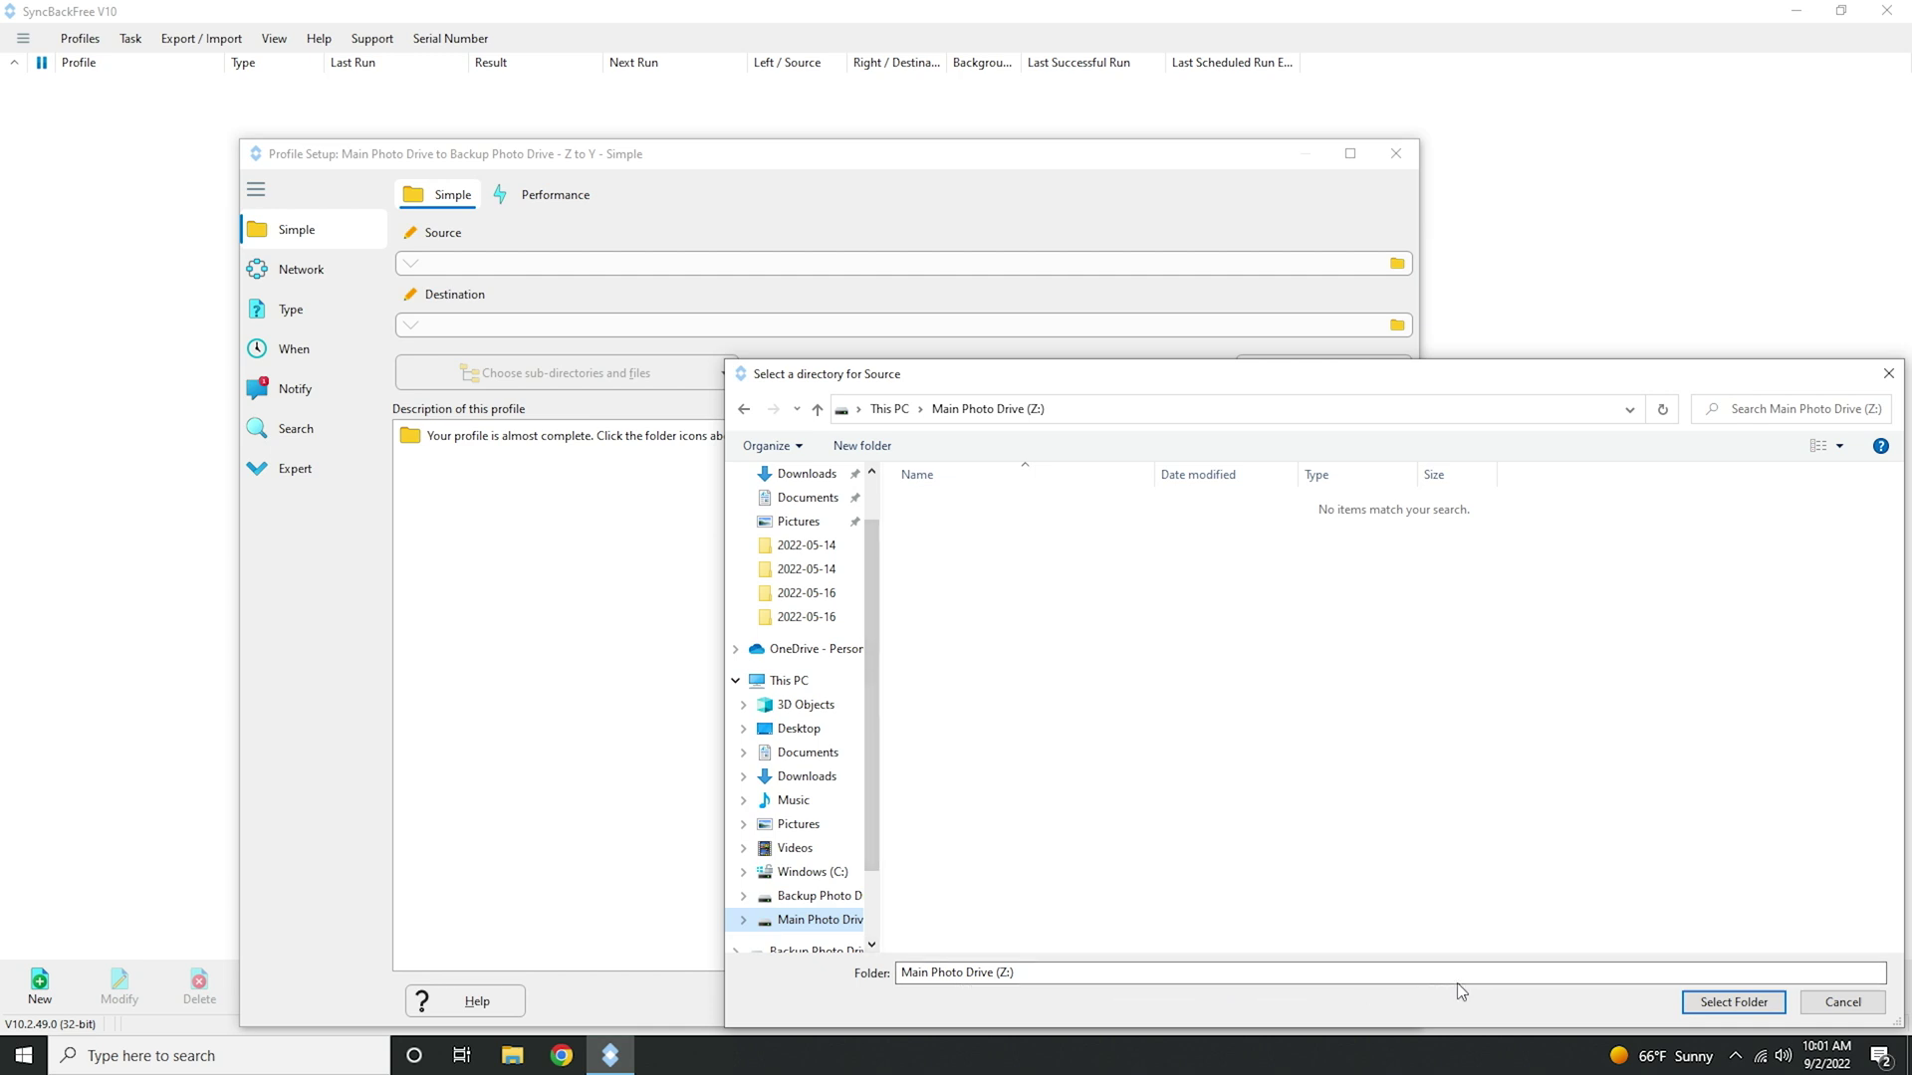
{"action": "left_click", "coordinate": [1732, 1001]}
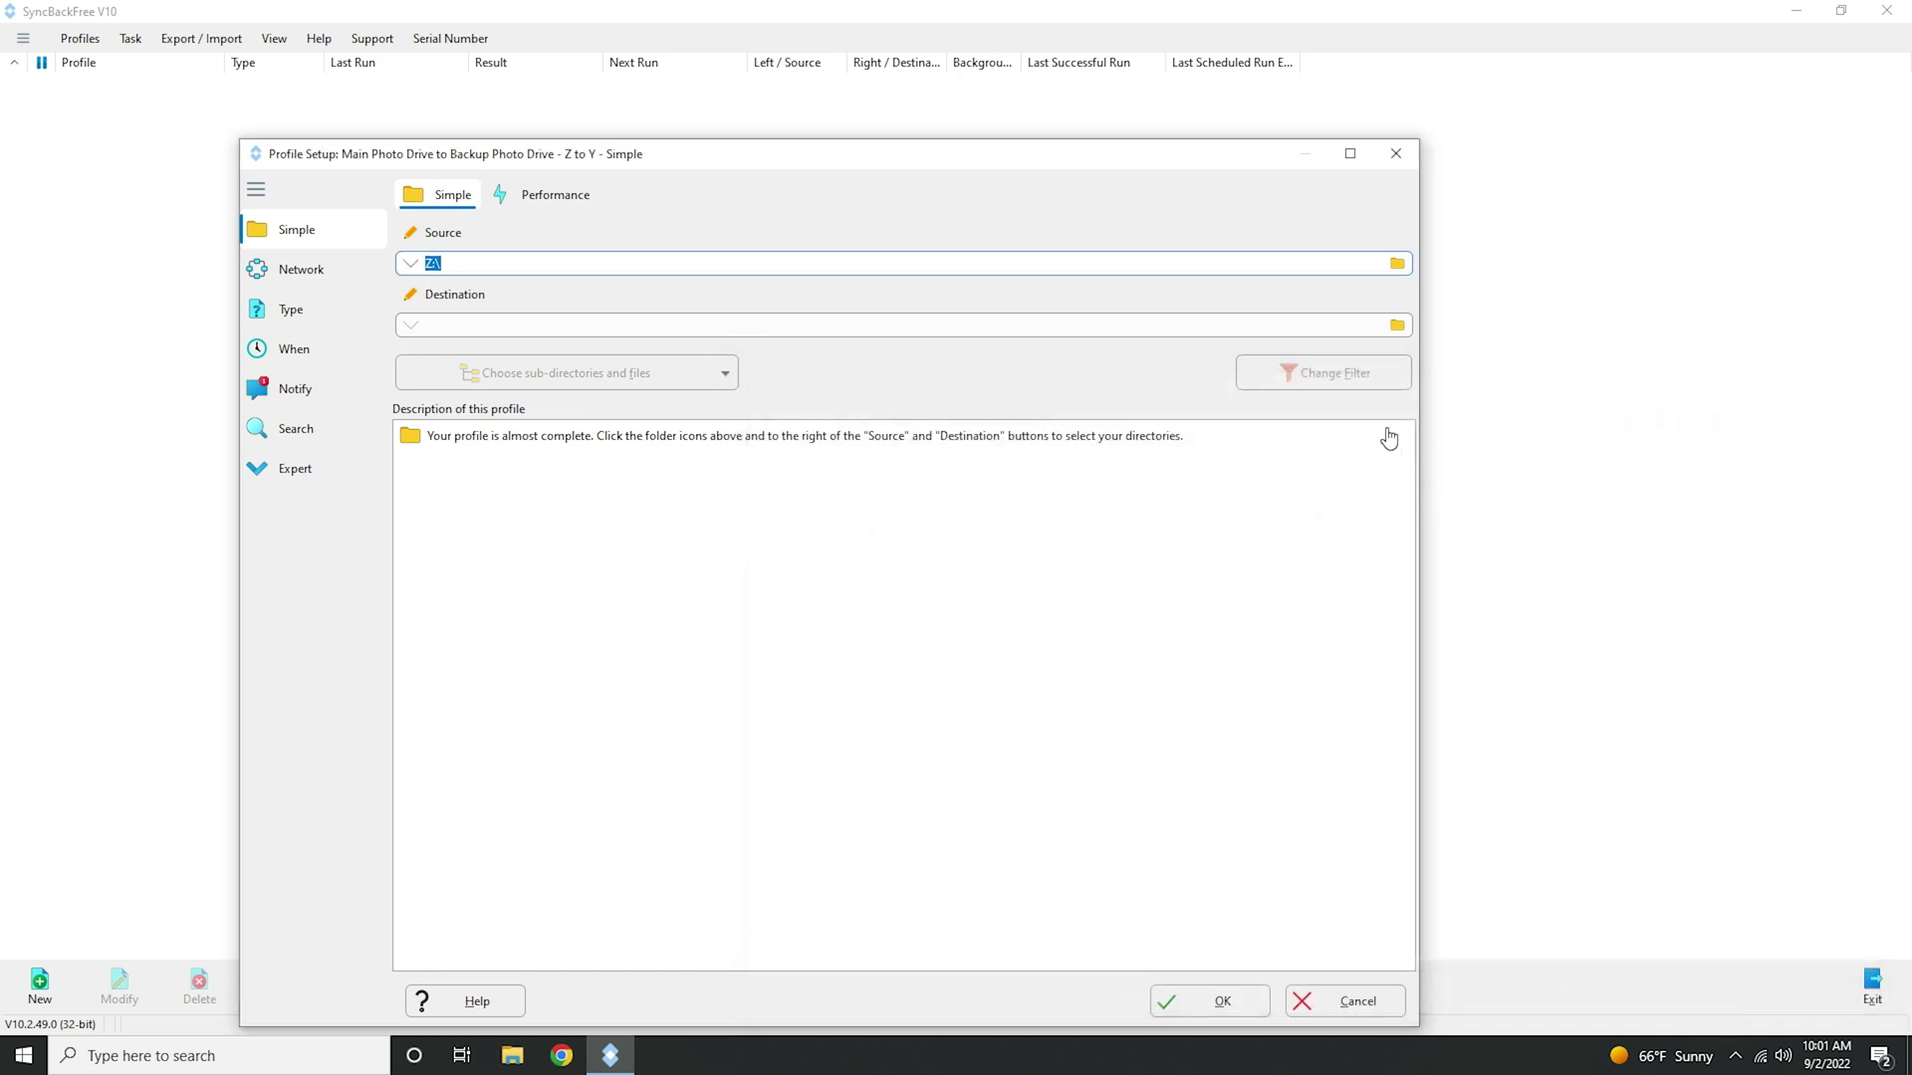
{"action": "left_click", "coordinate": [1397, 324]}
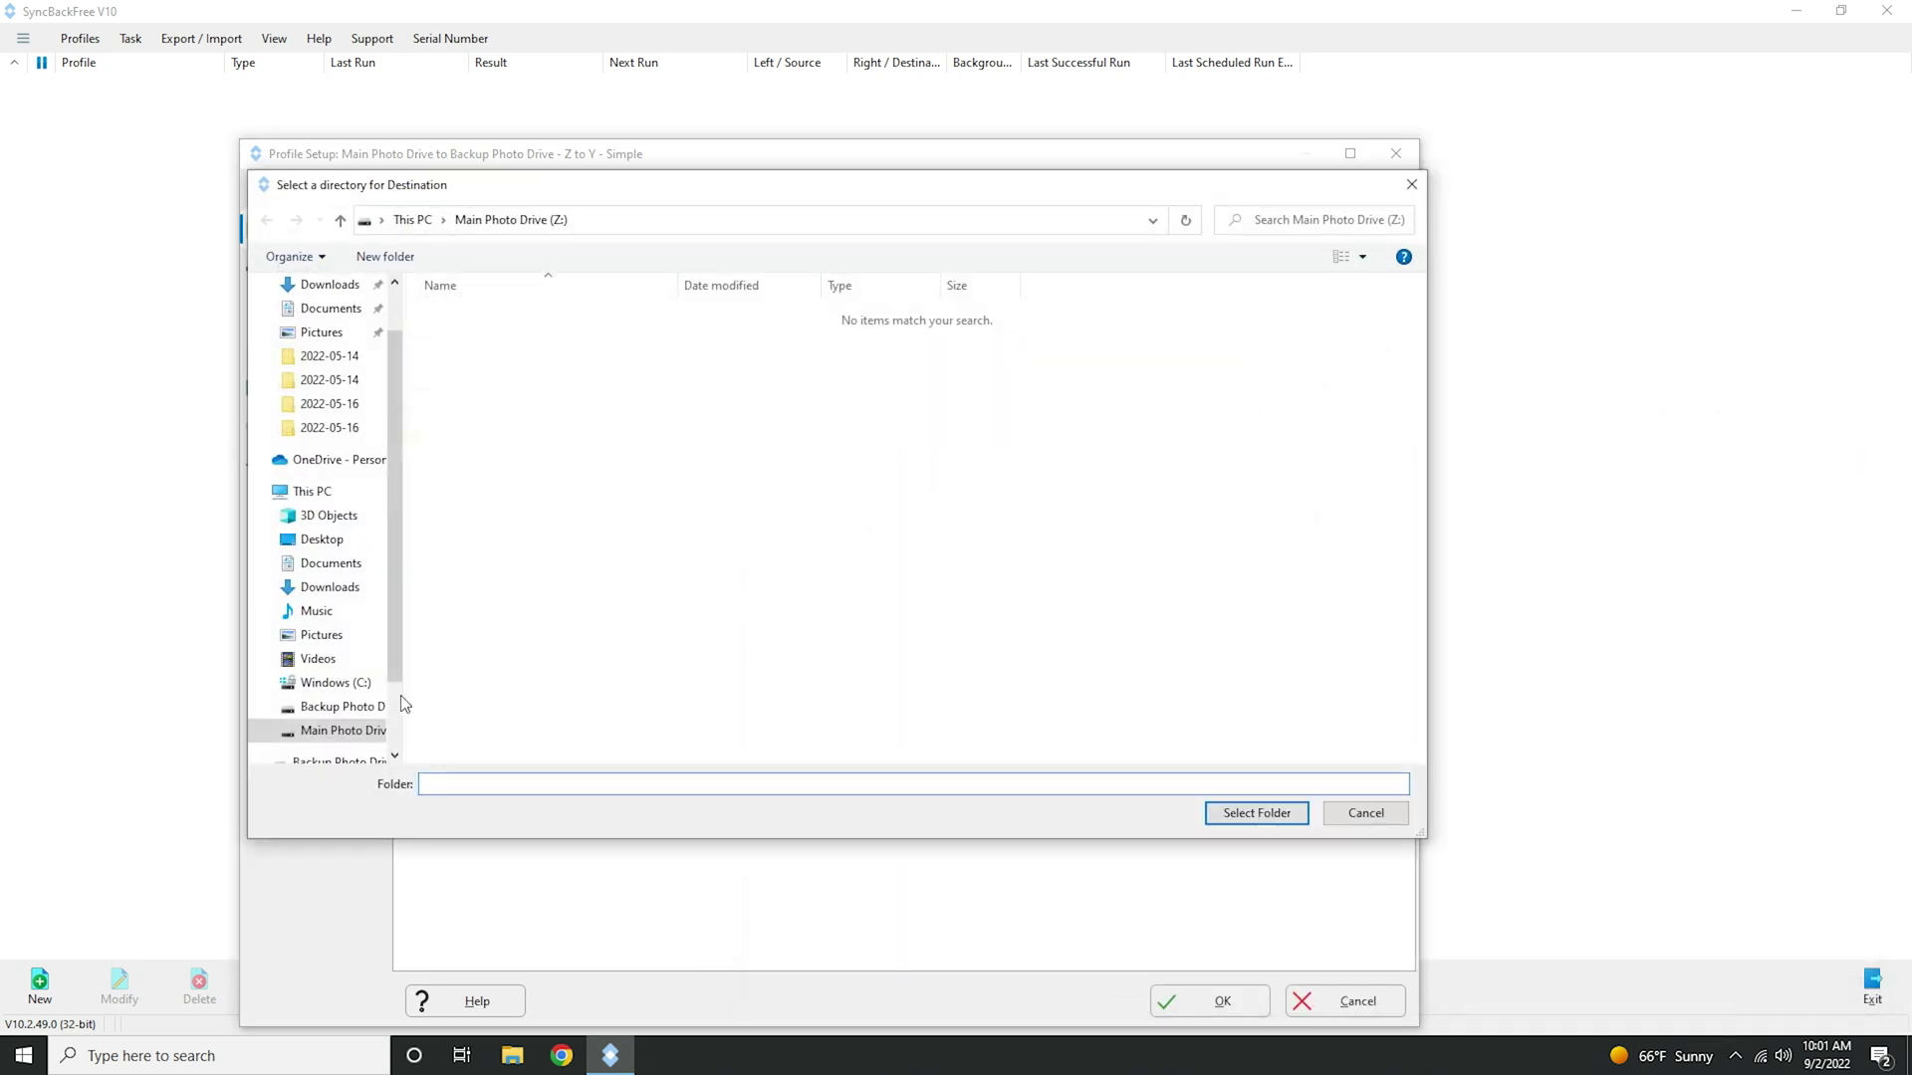
{"action": "left_click", "coordinate": [343, 708]}
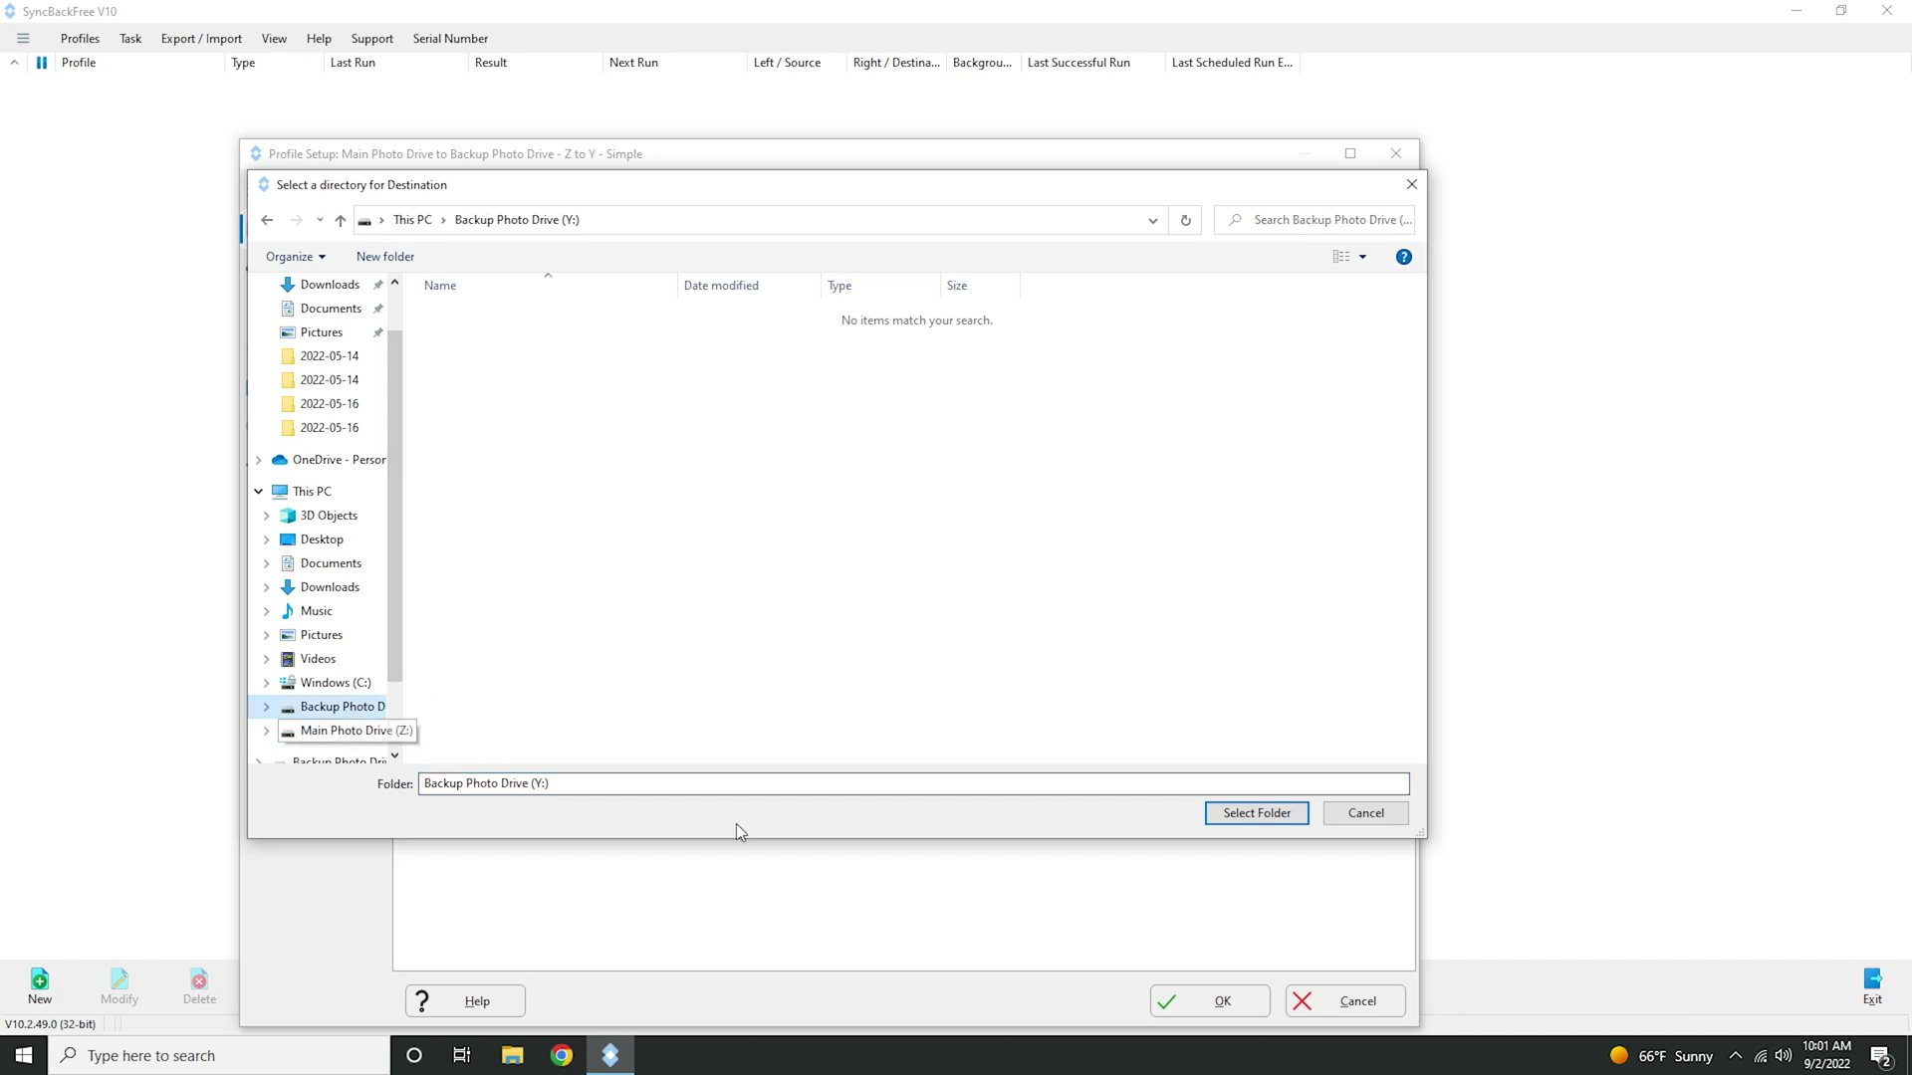
{"action": "left_click", "coordinate": [1256, 813]}
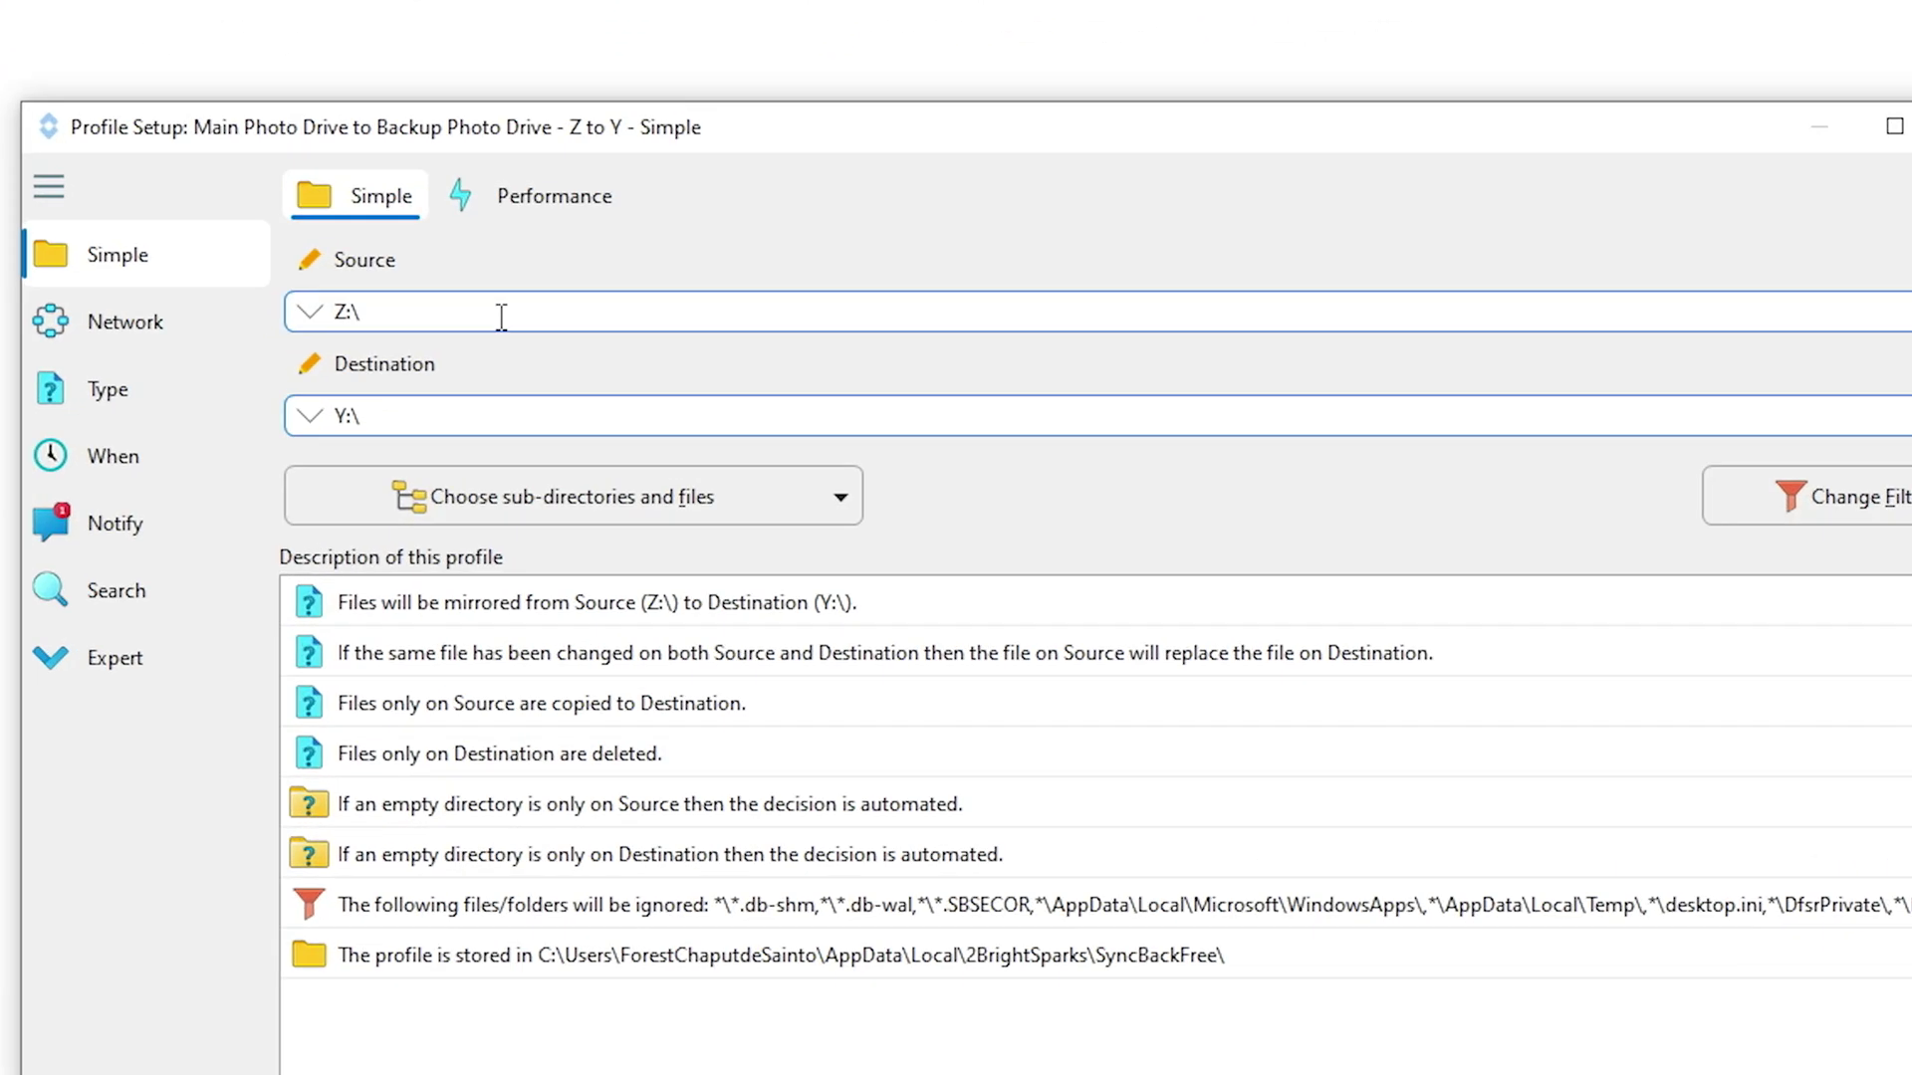
{"action": "left_click", "coordinate": [502, 317]}
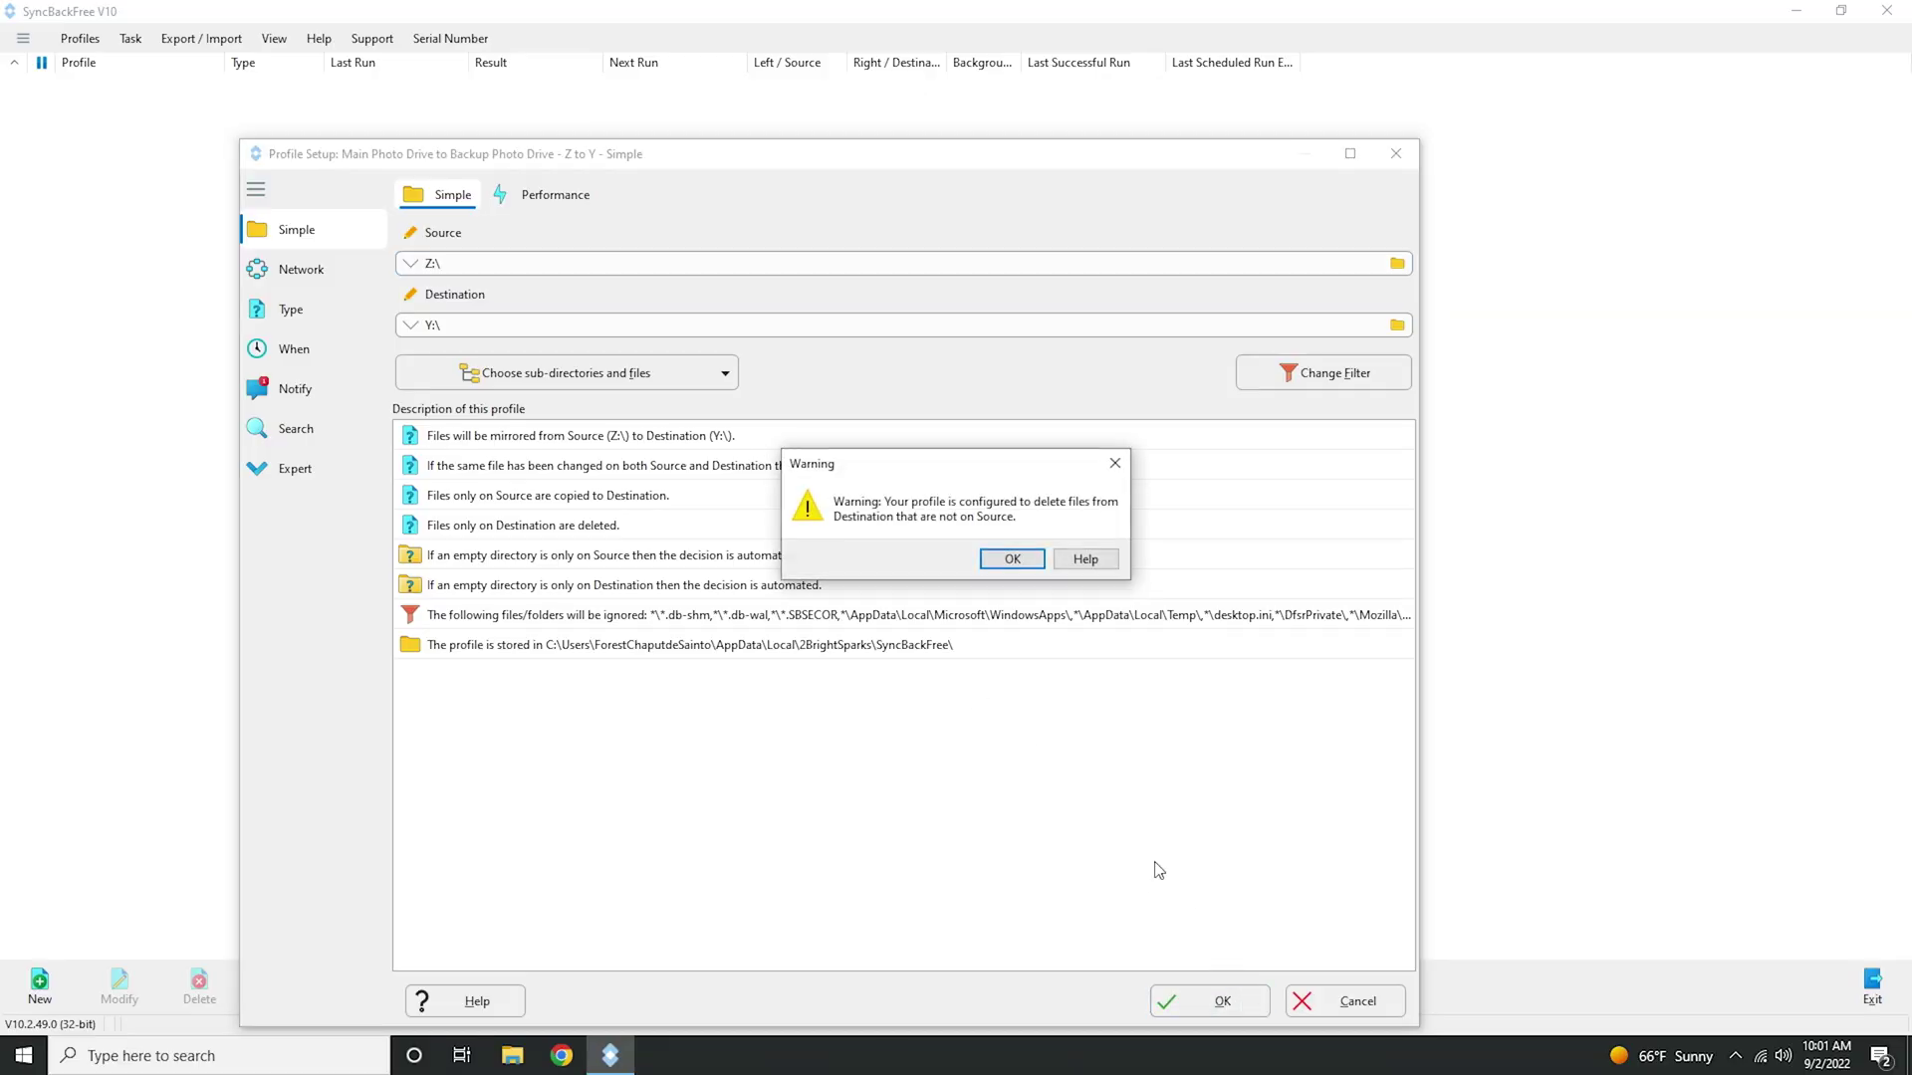
{"action": "left_click", "coordinate": [1012, 561]}
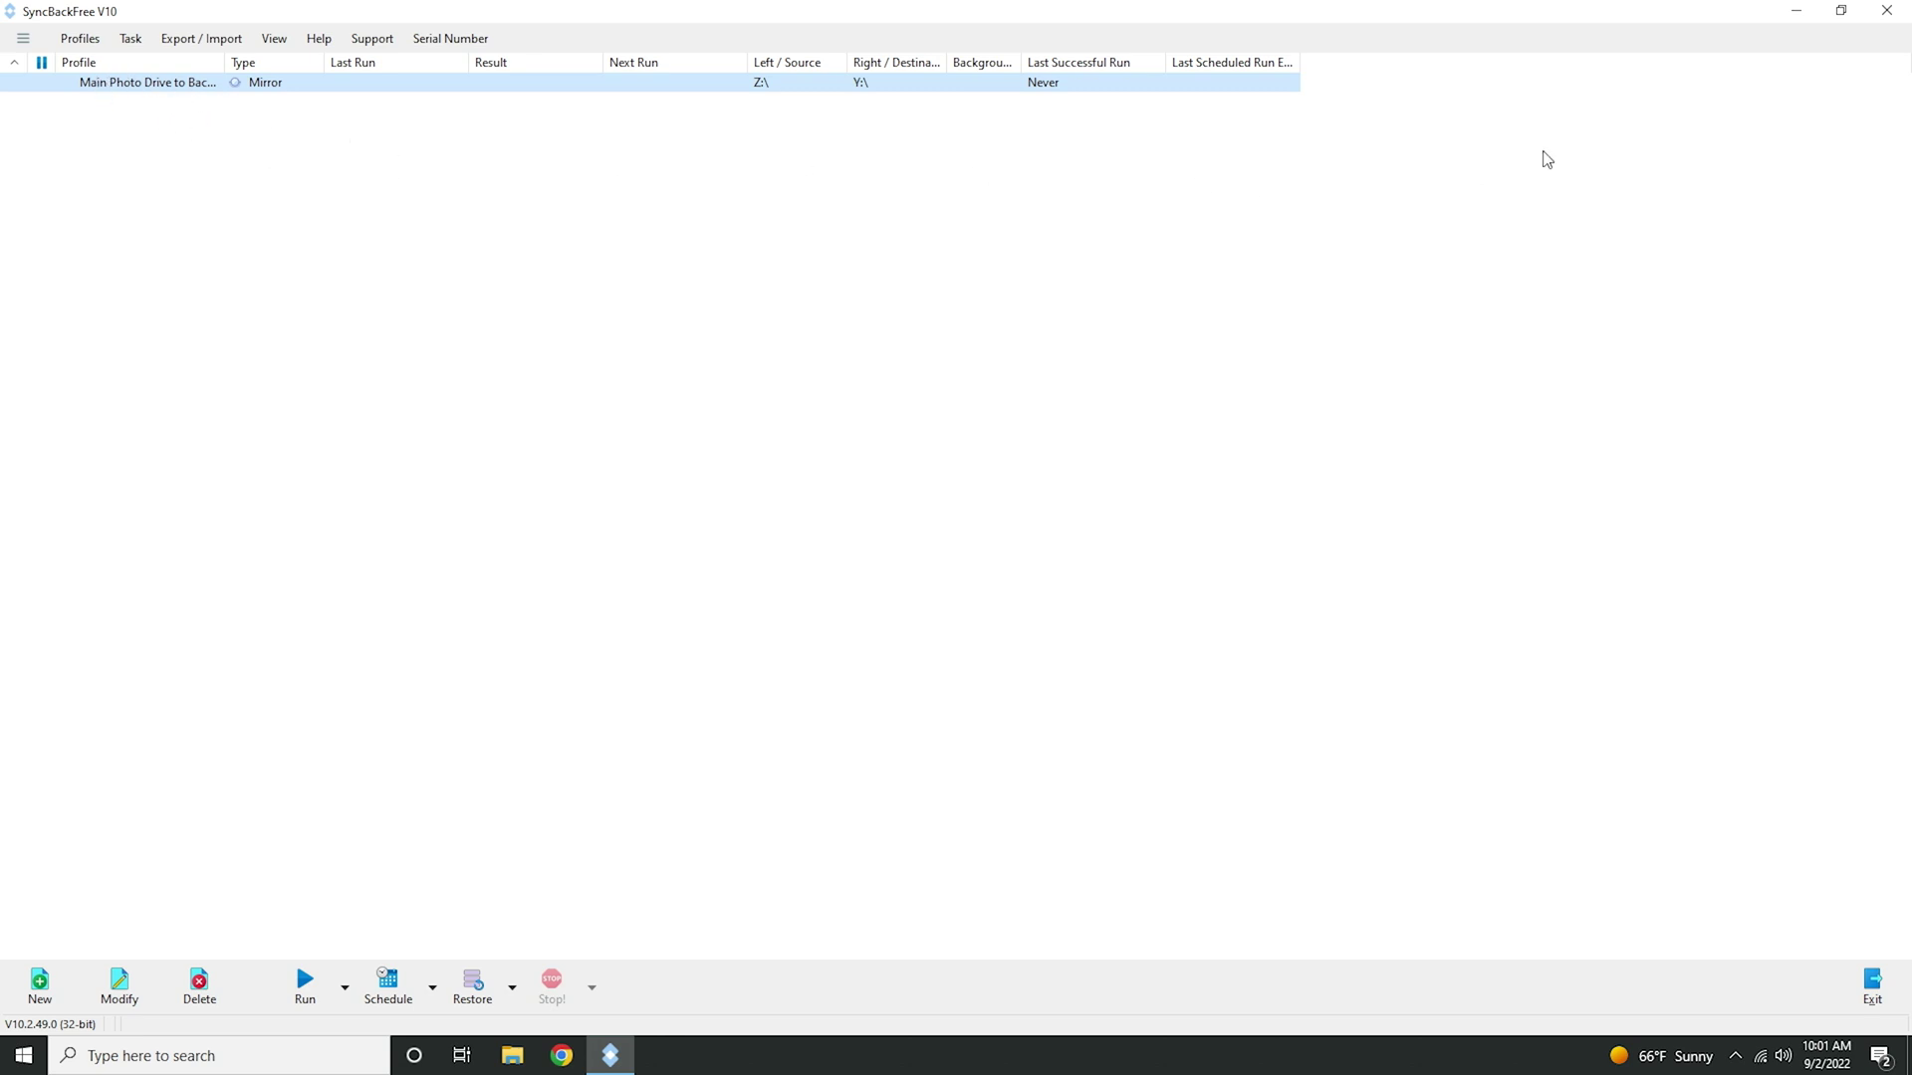
{"action": "left_click", "coordinate": [1887, 10]}
{"action": "left_click", "coordinate": [933, 389]}
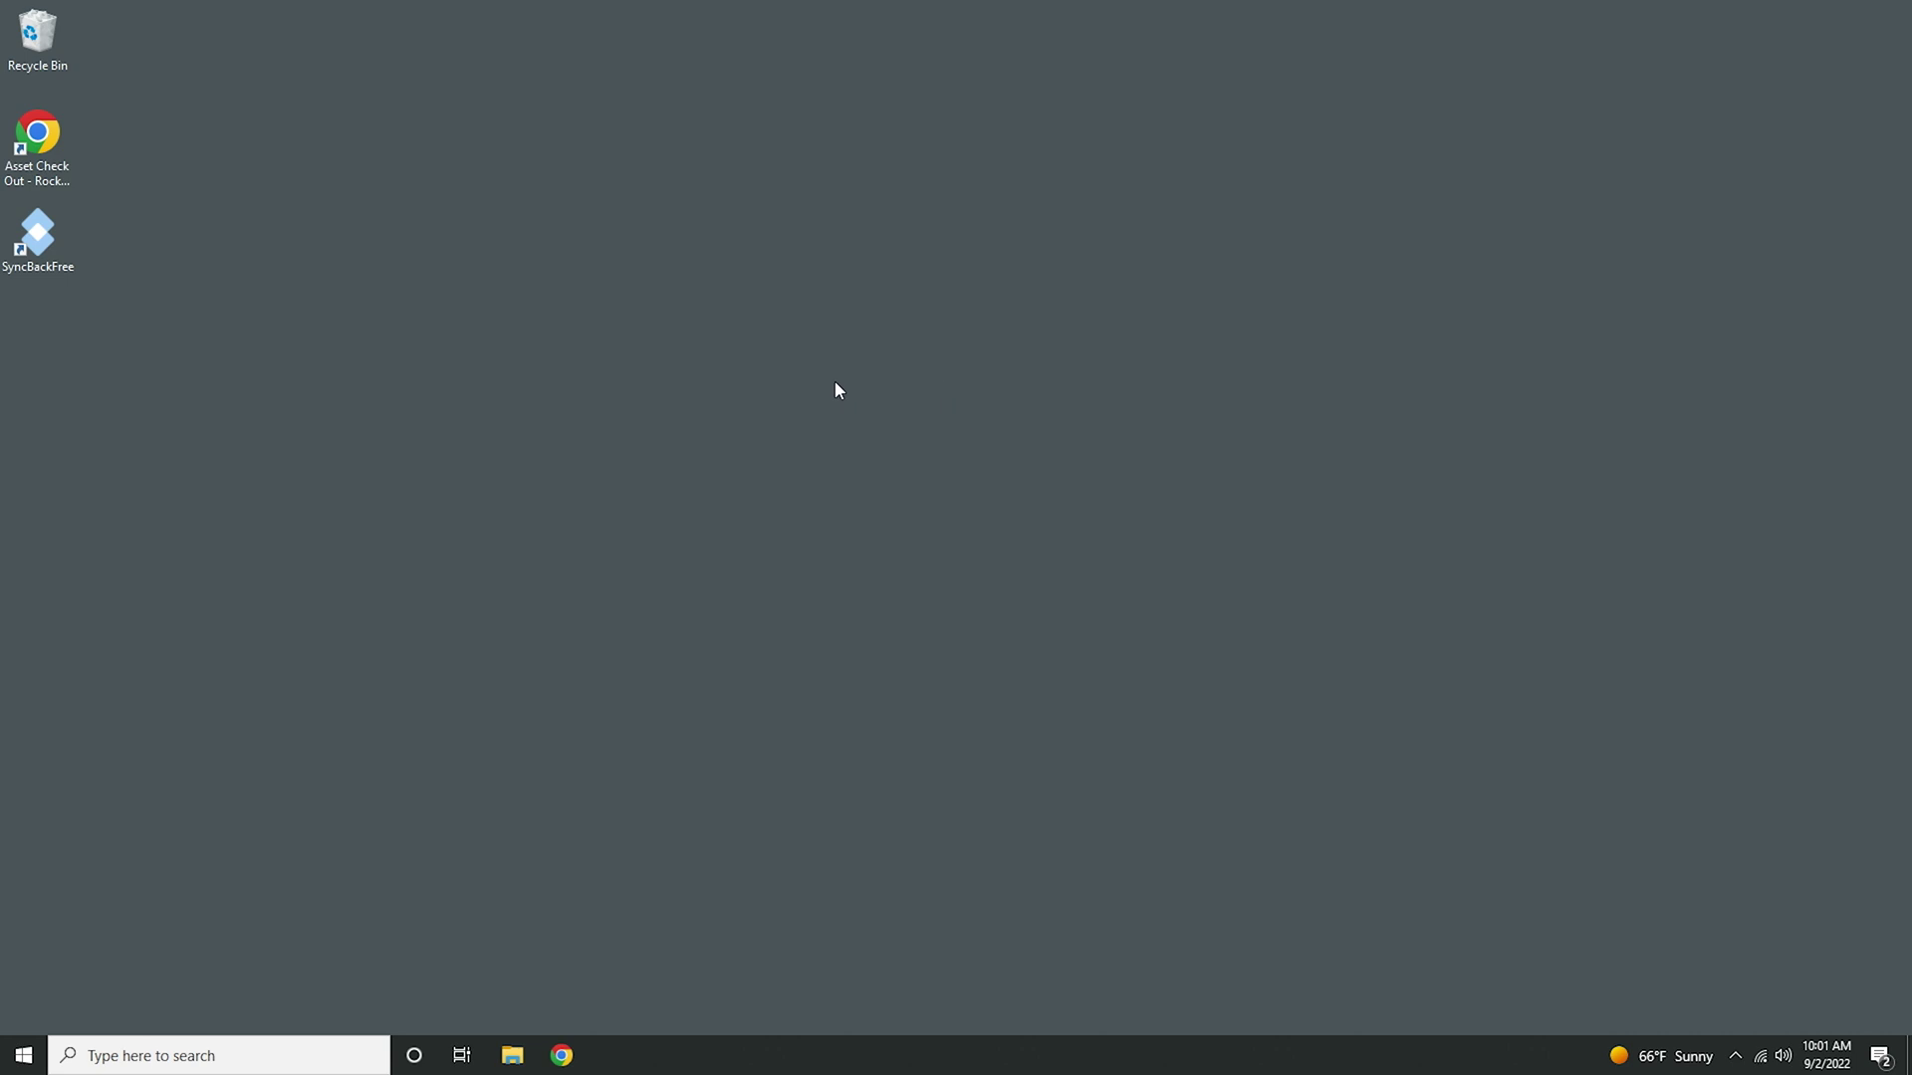
{"action": "double_click", "coordinate": [37, 237]}
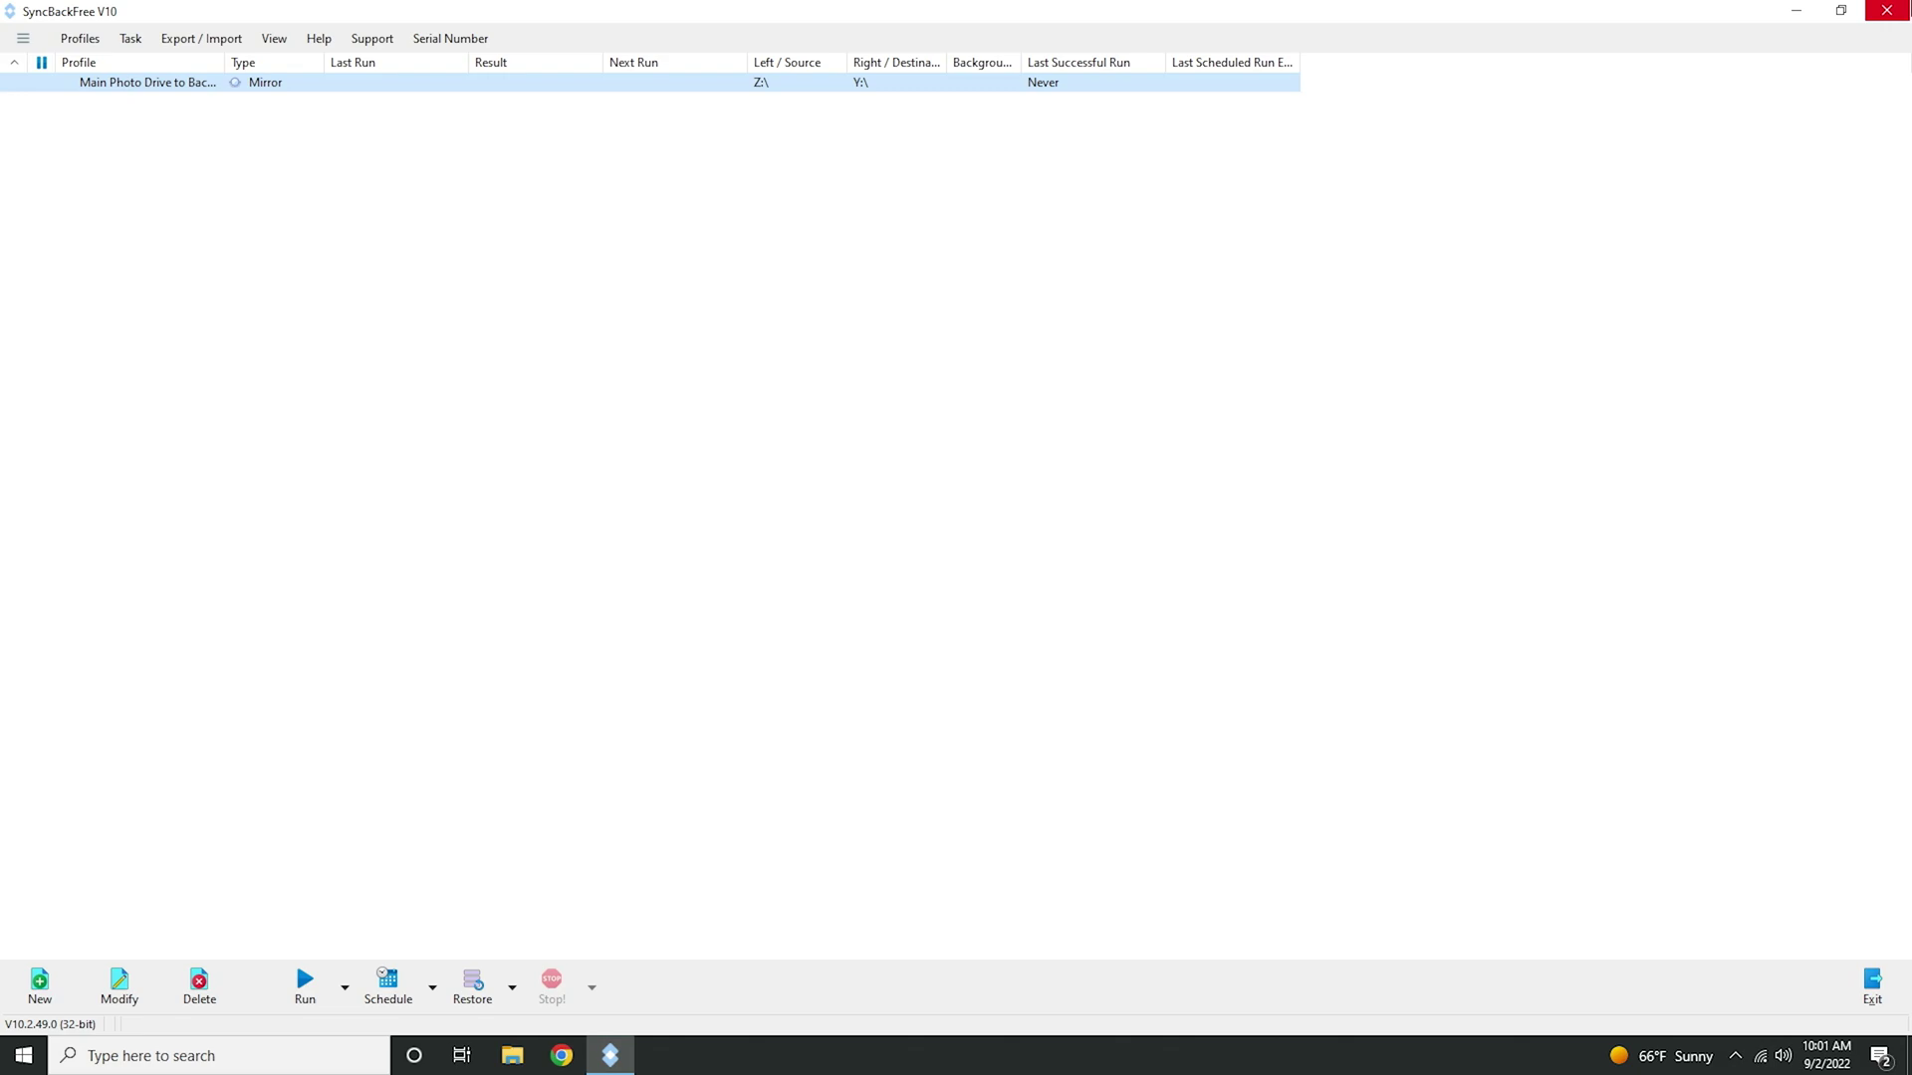
{"action": "left_click", "coordinate": [1886, 10]}
{"action": "double_click", "coordinate": [58, 237]}
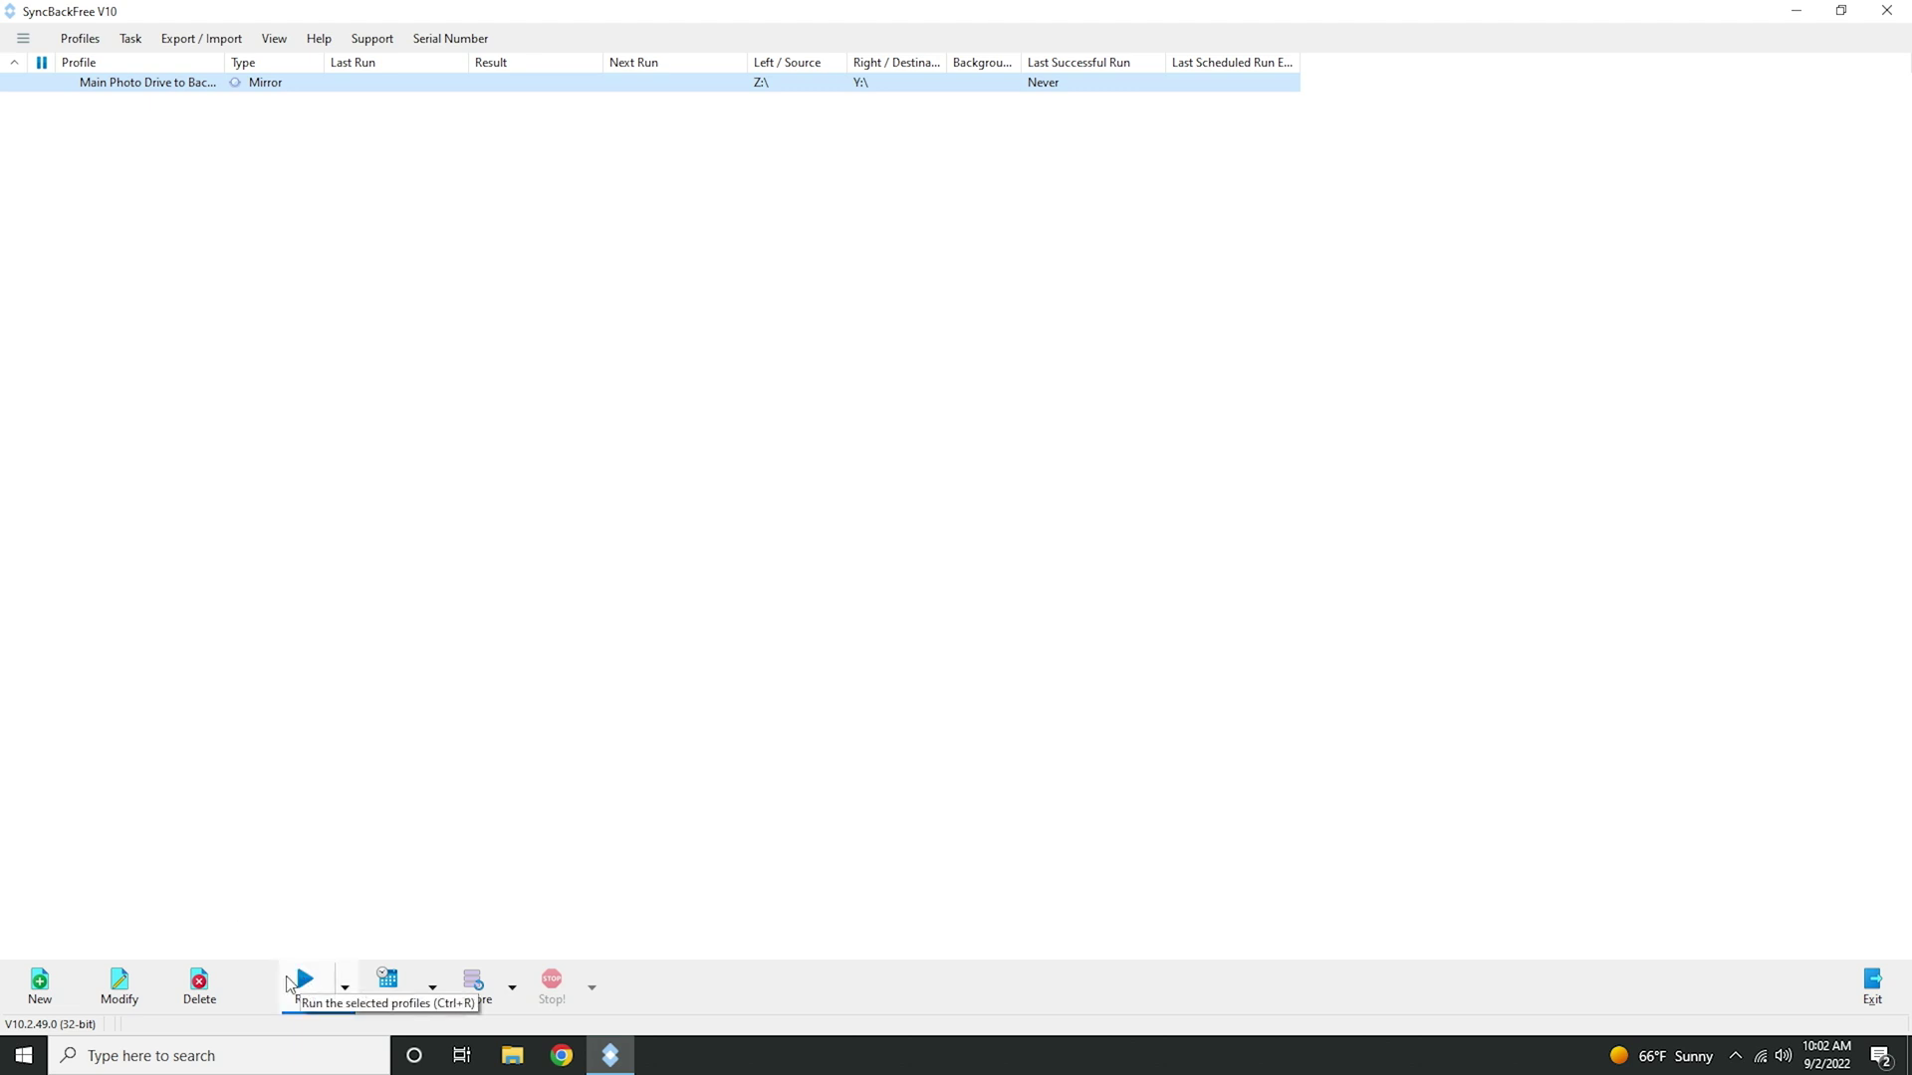
{"action": "left_click", "coordinate": [22, 1055]}
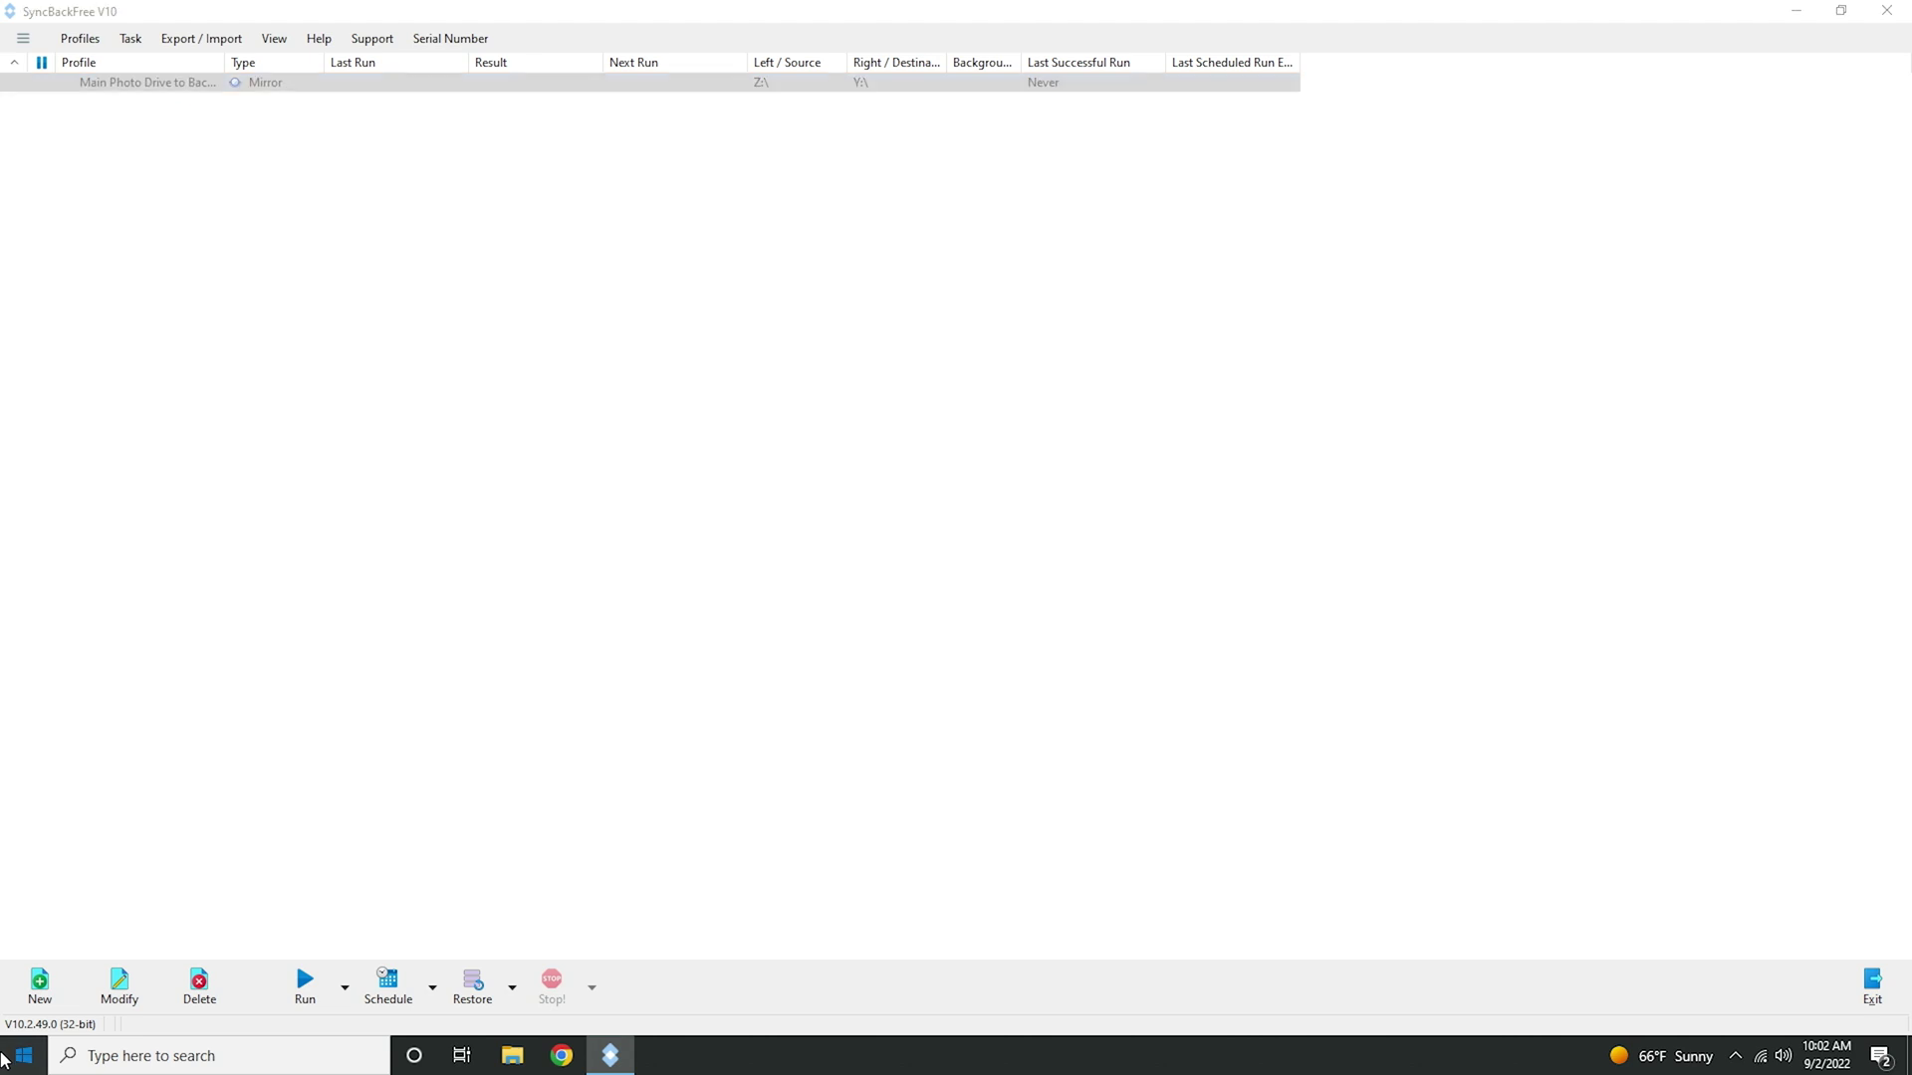
{"action": "type", "text": "this"}
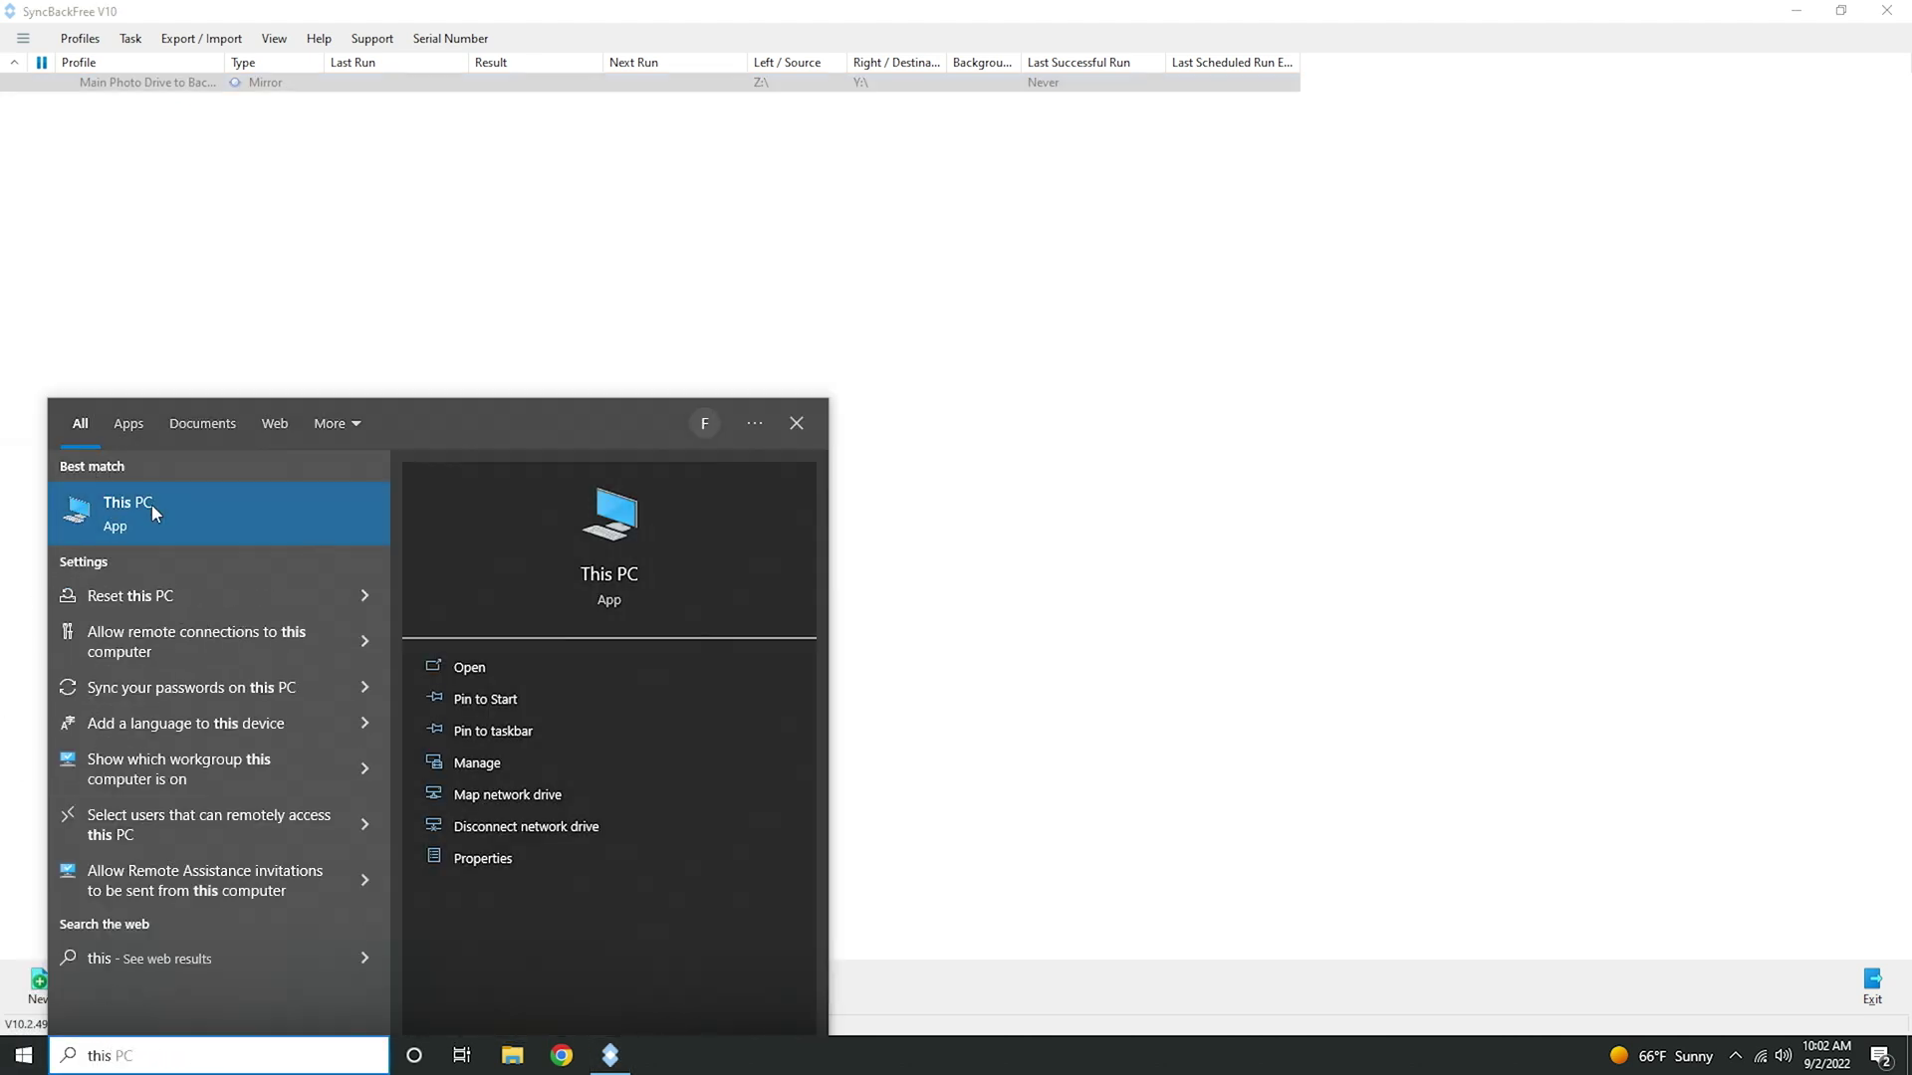
{"action": "left_click", "coordinate": [152, 504]}
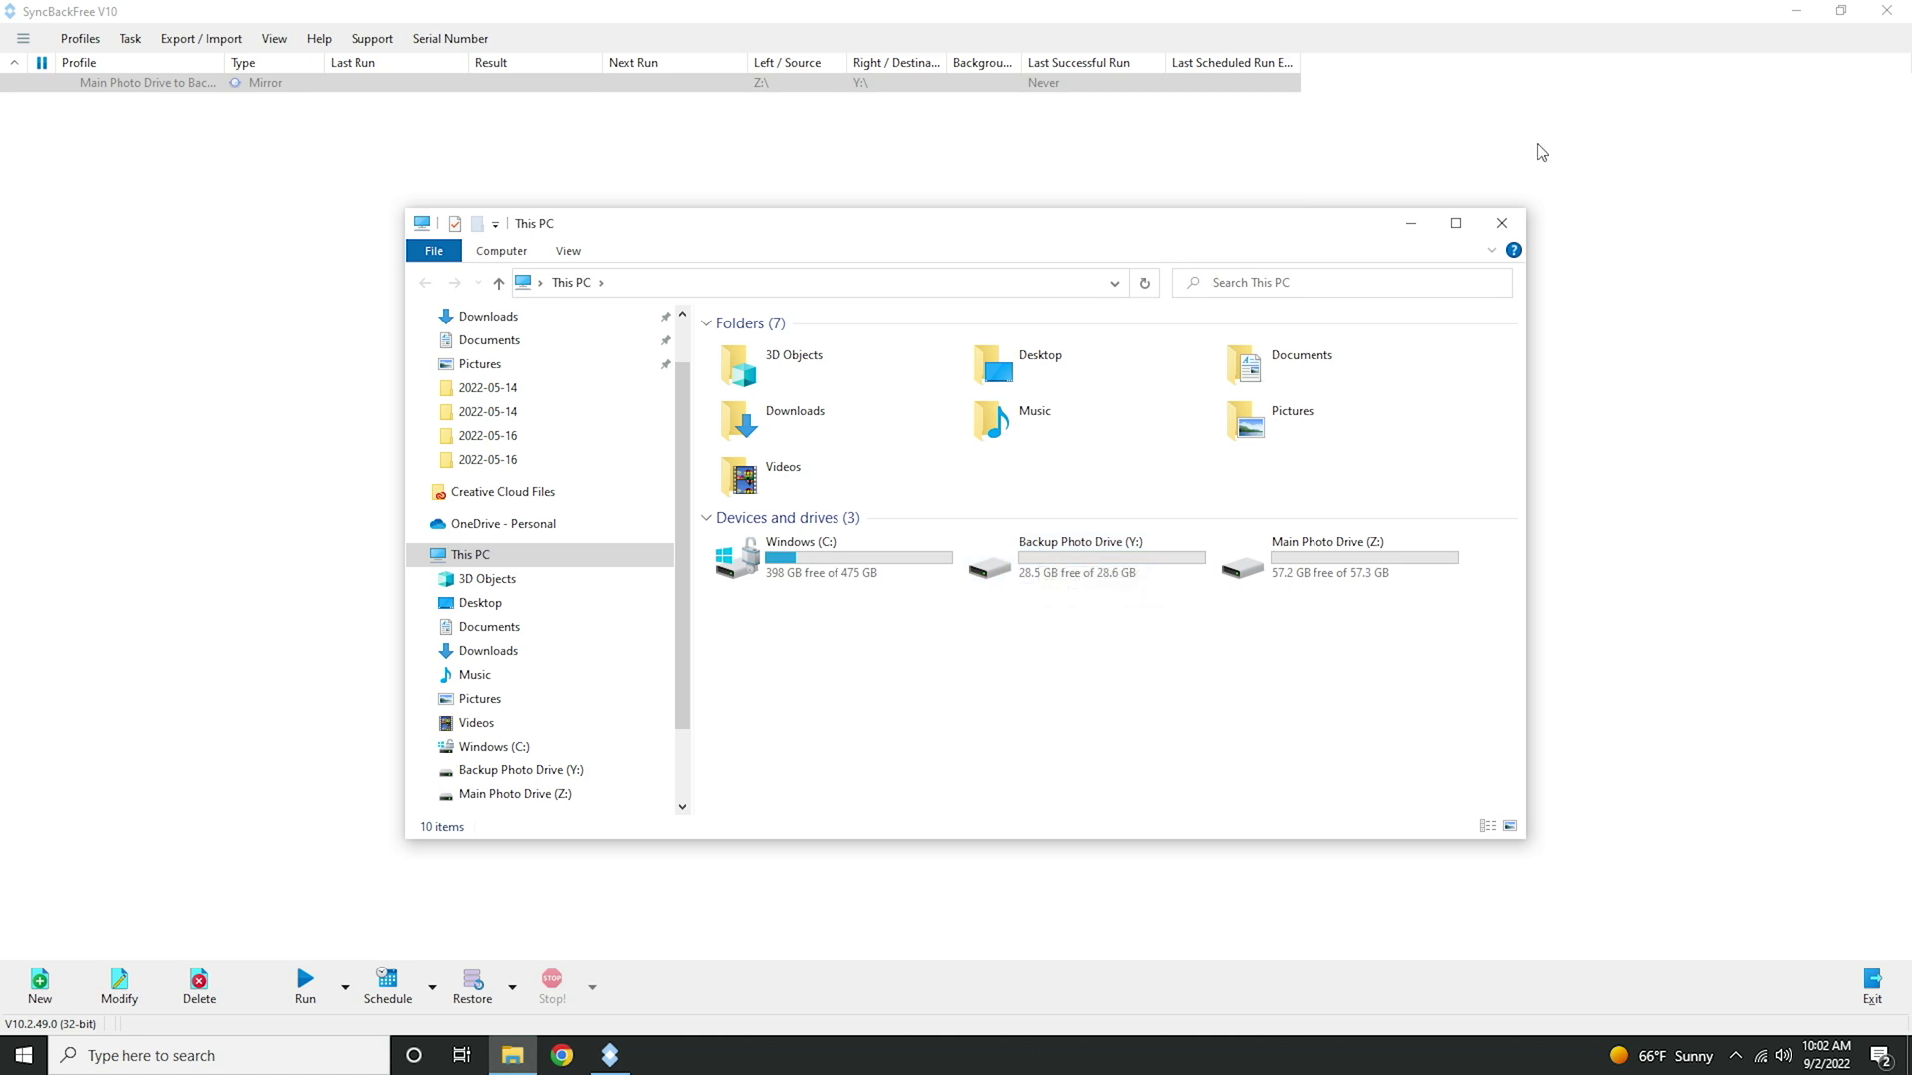
{"action": "left_click", "coordinate": [1502, 222]}
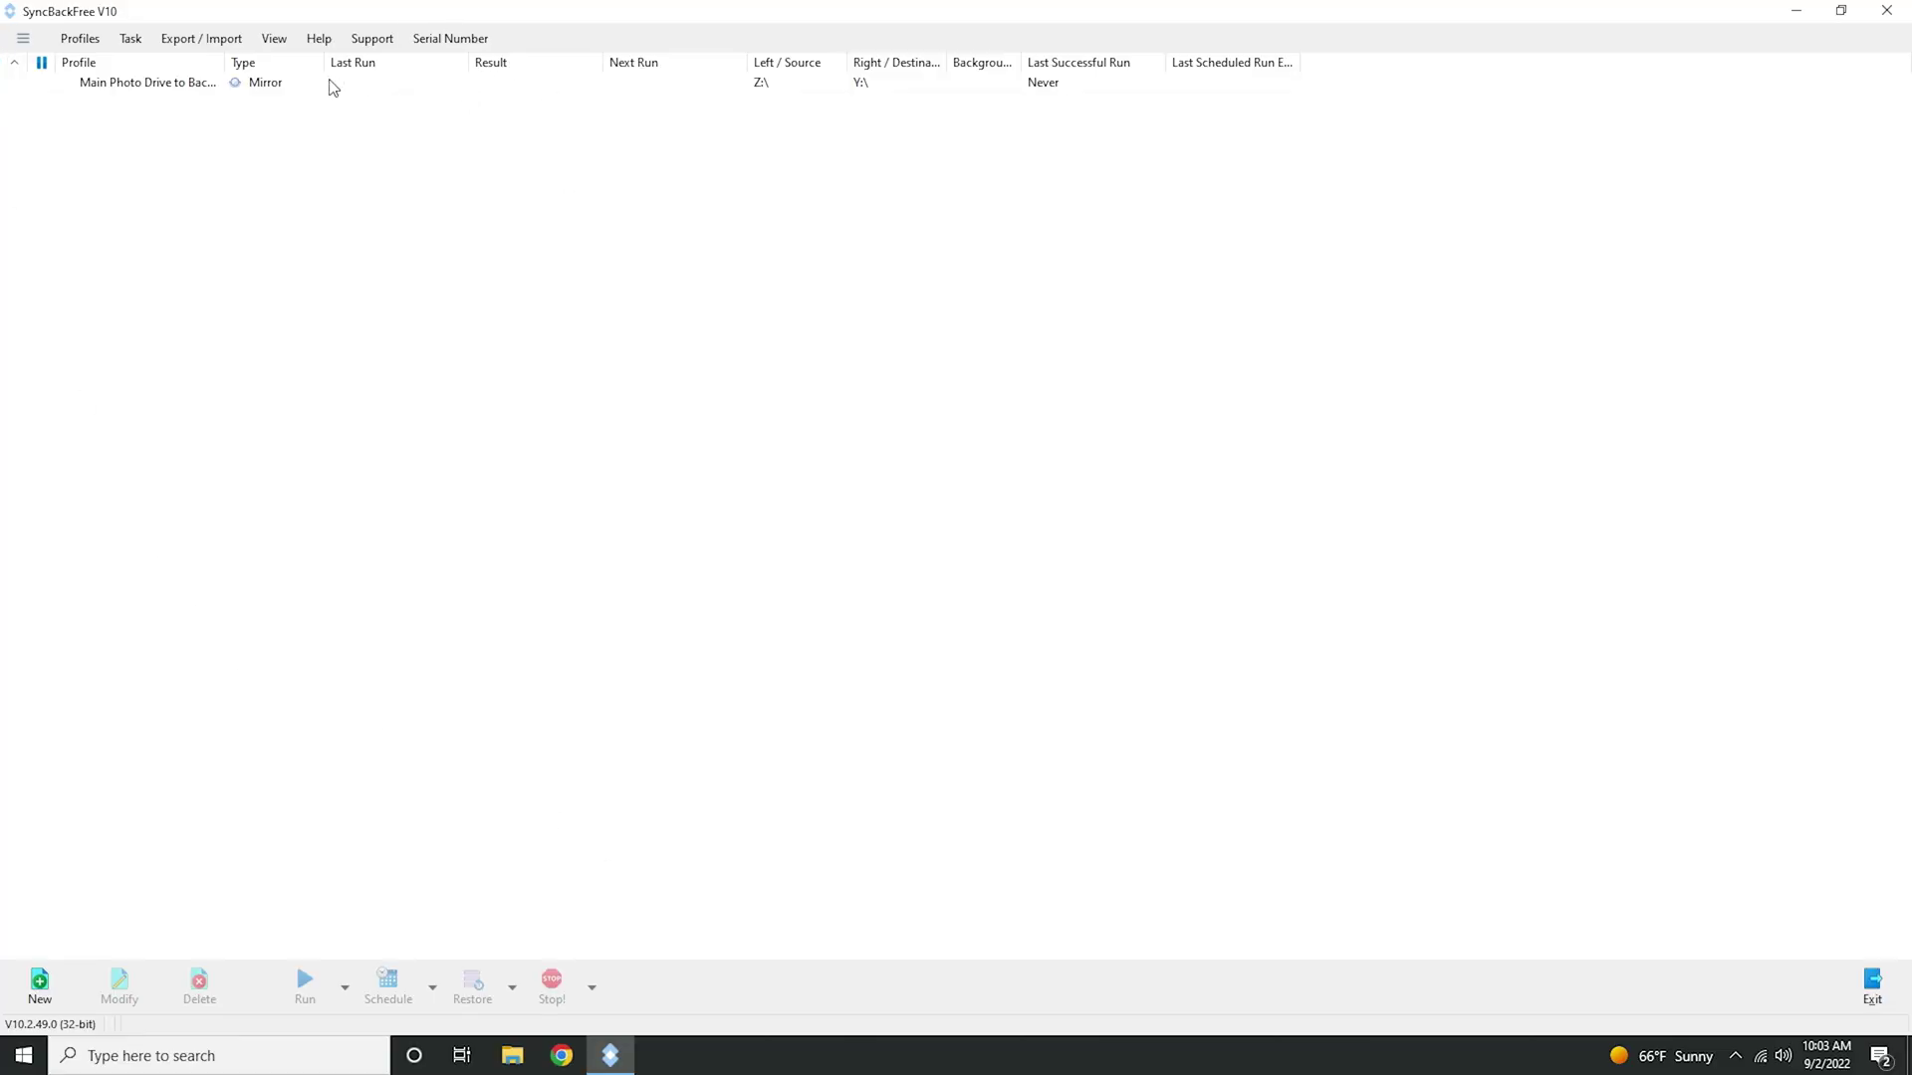
{"action": "left_click", "coordinate": [630, 84]}
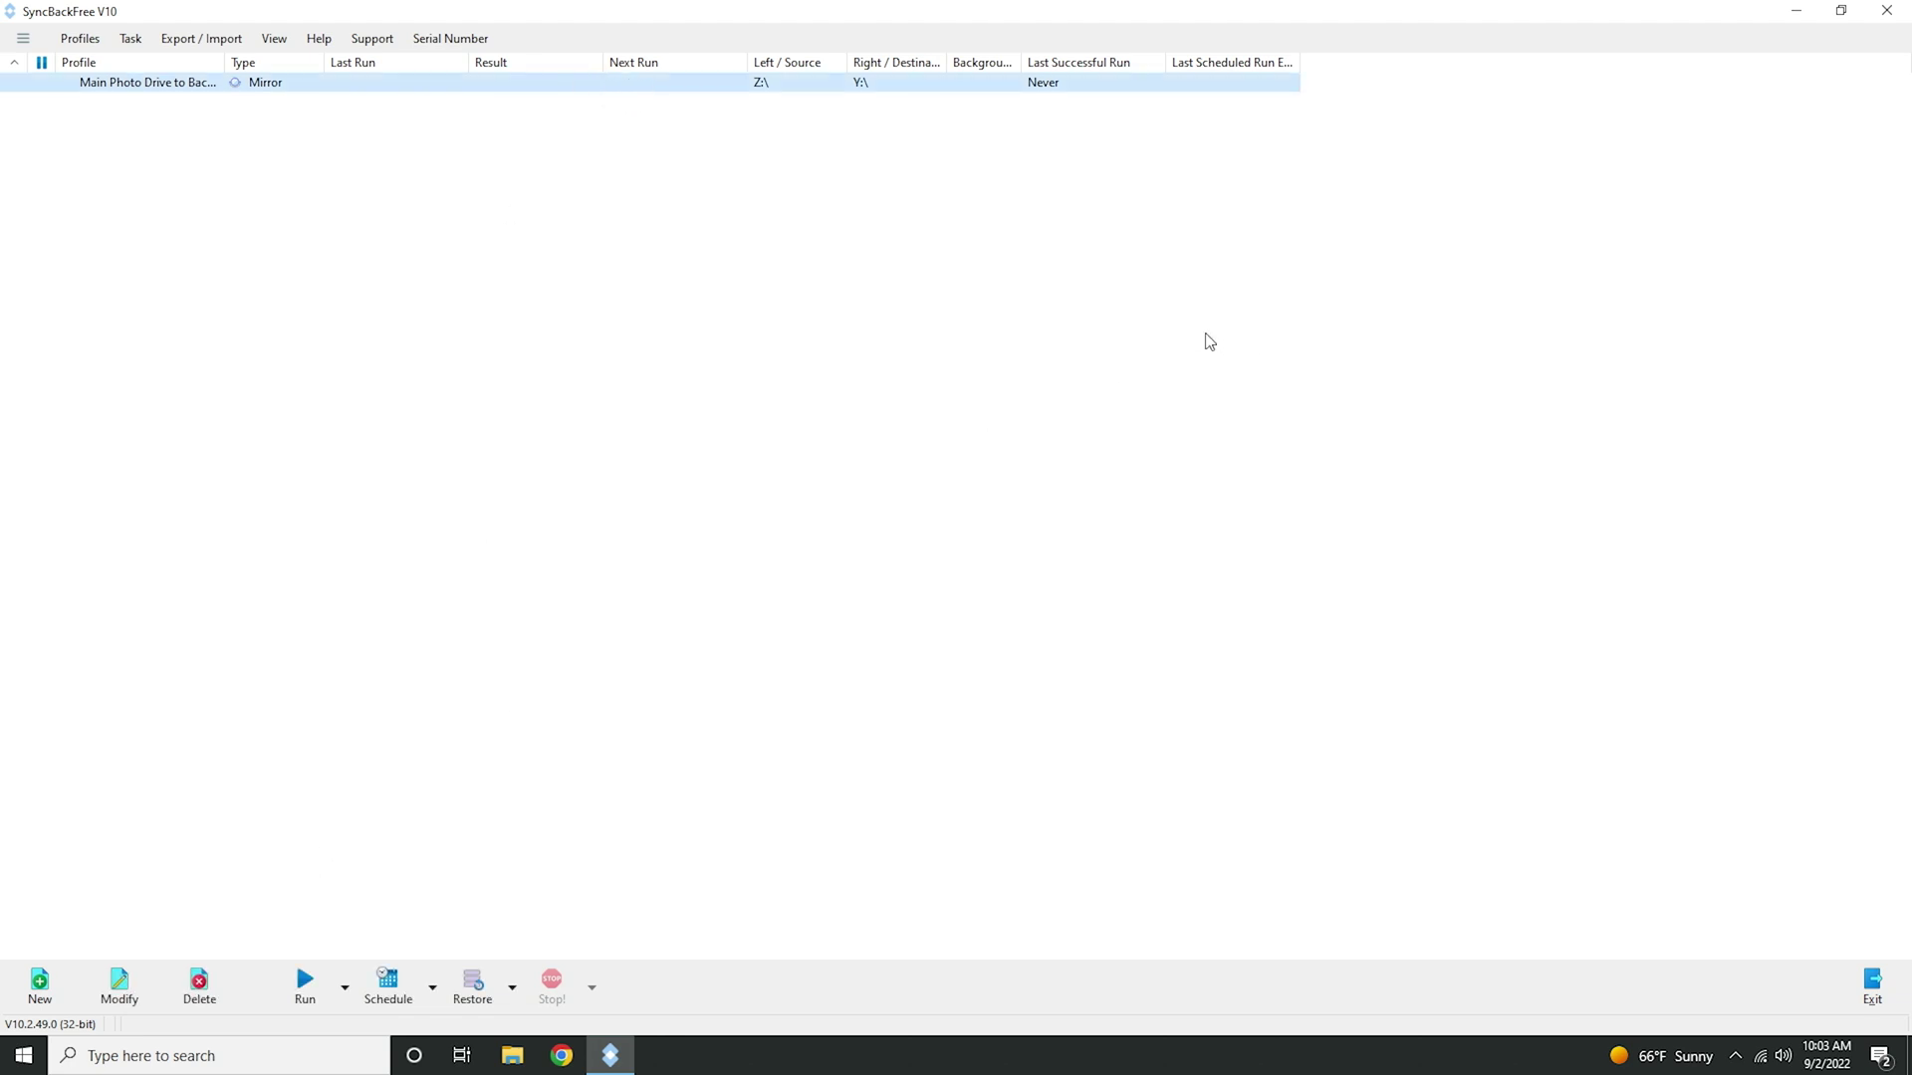
{"action": "left_click", "coordinate": [1886, 11]}
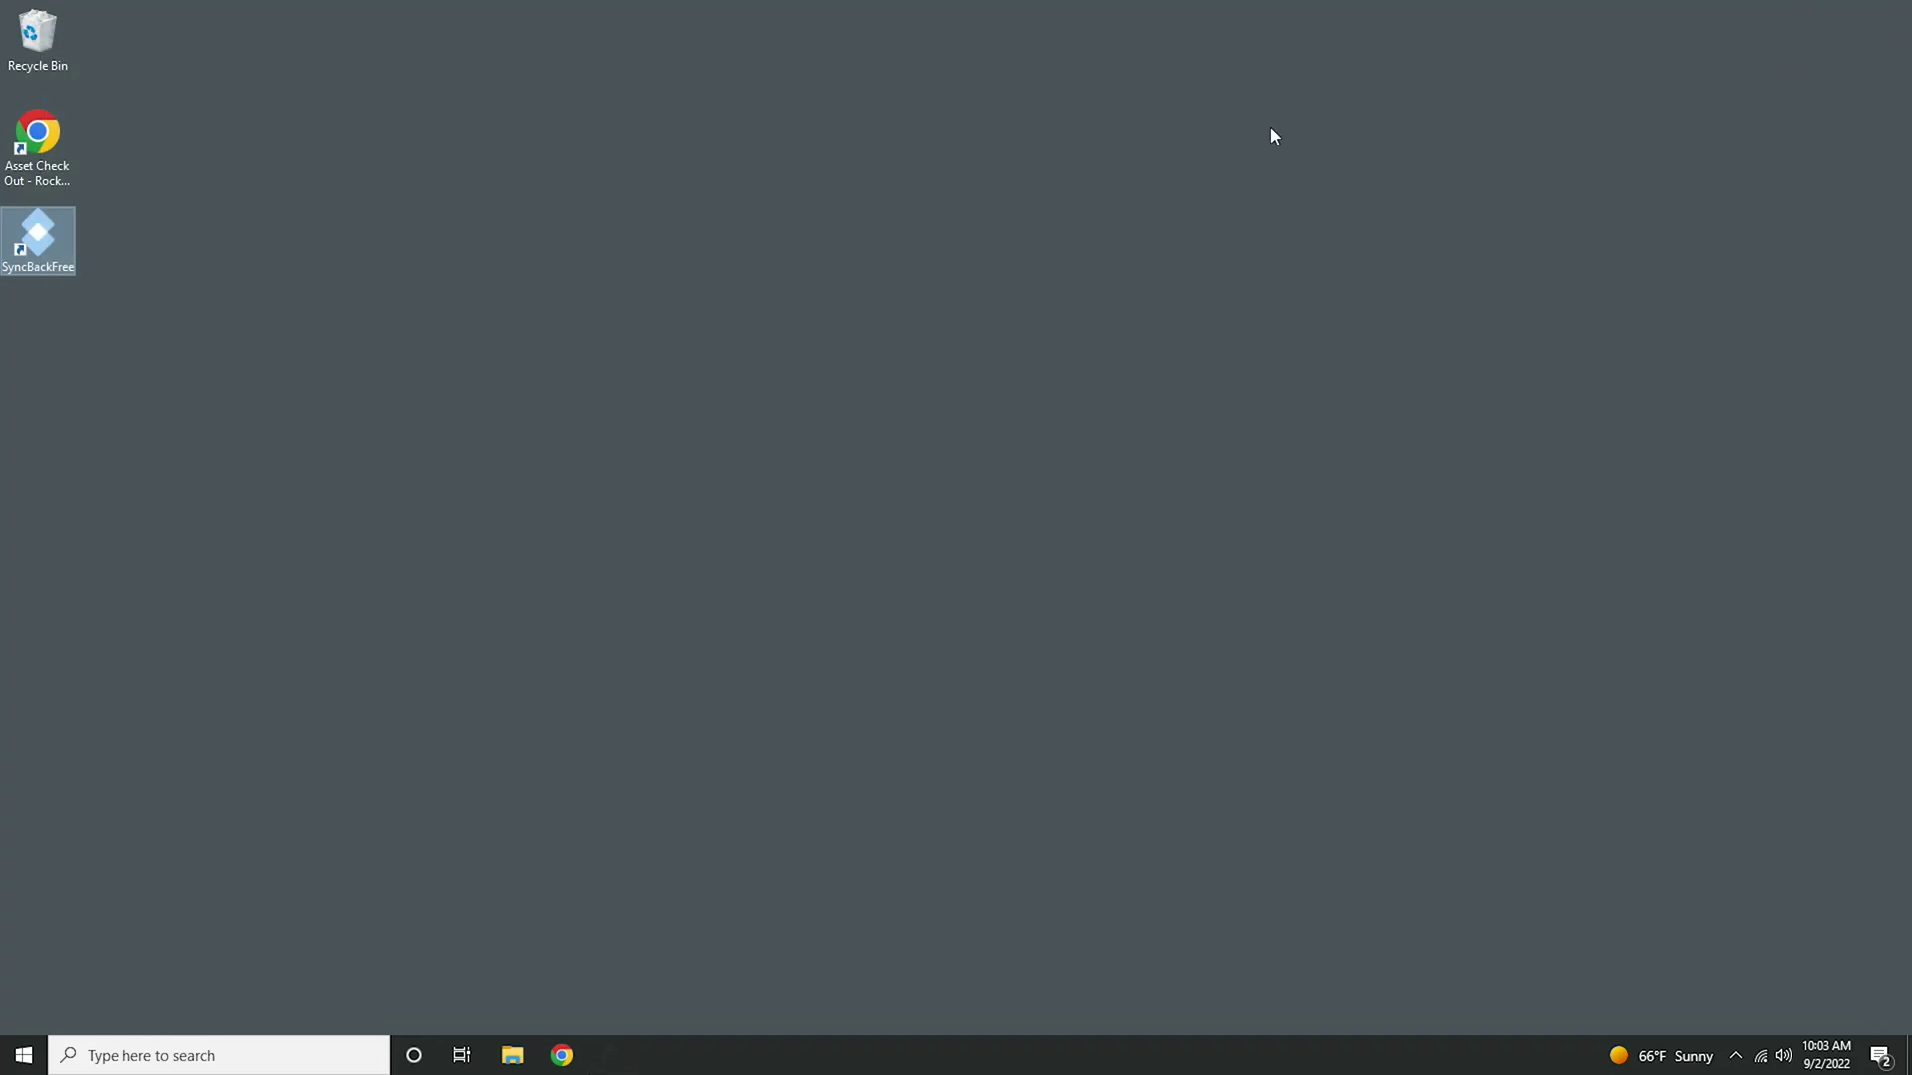
{"action": "double_click", "coordinate": [53, 239]}
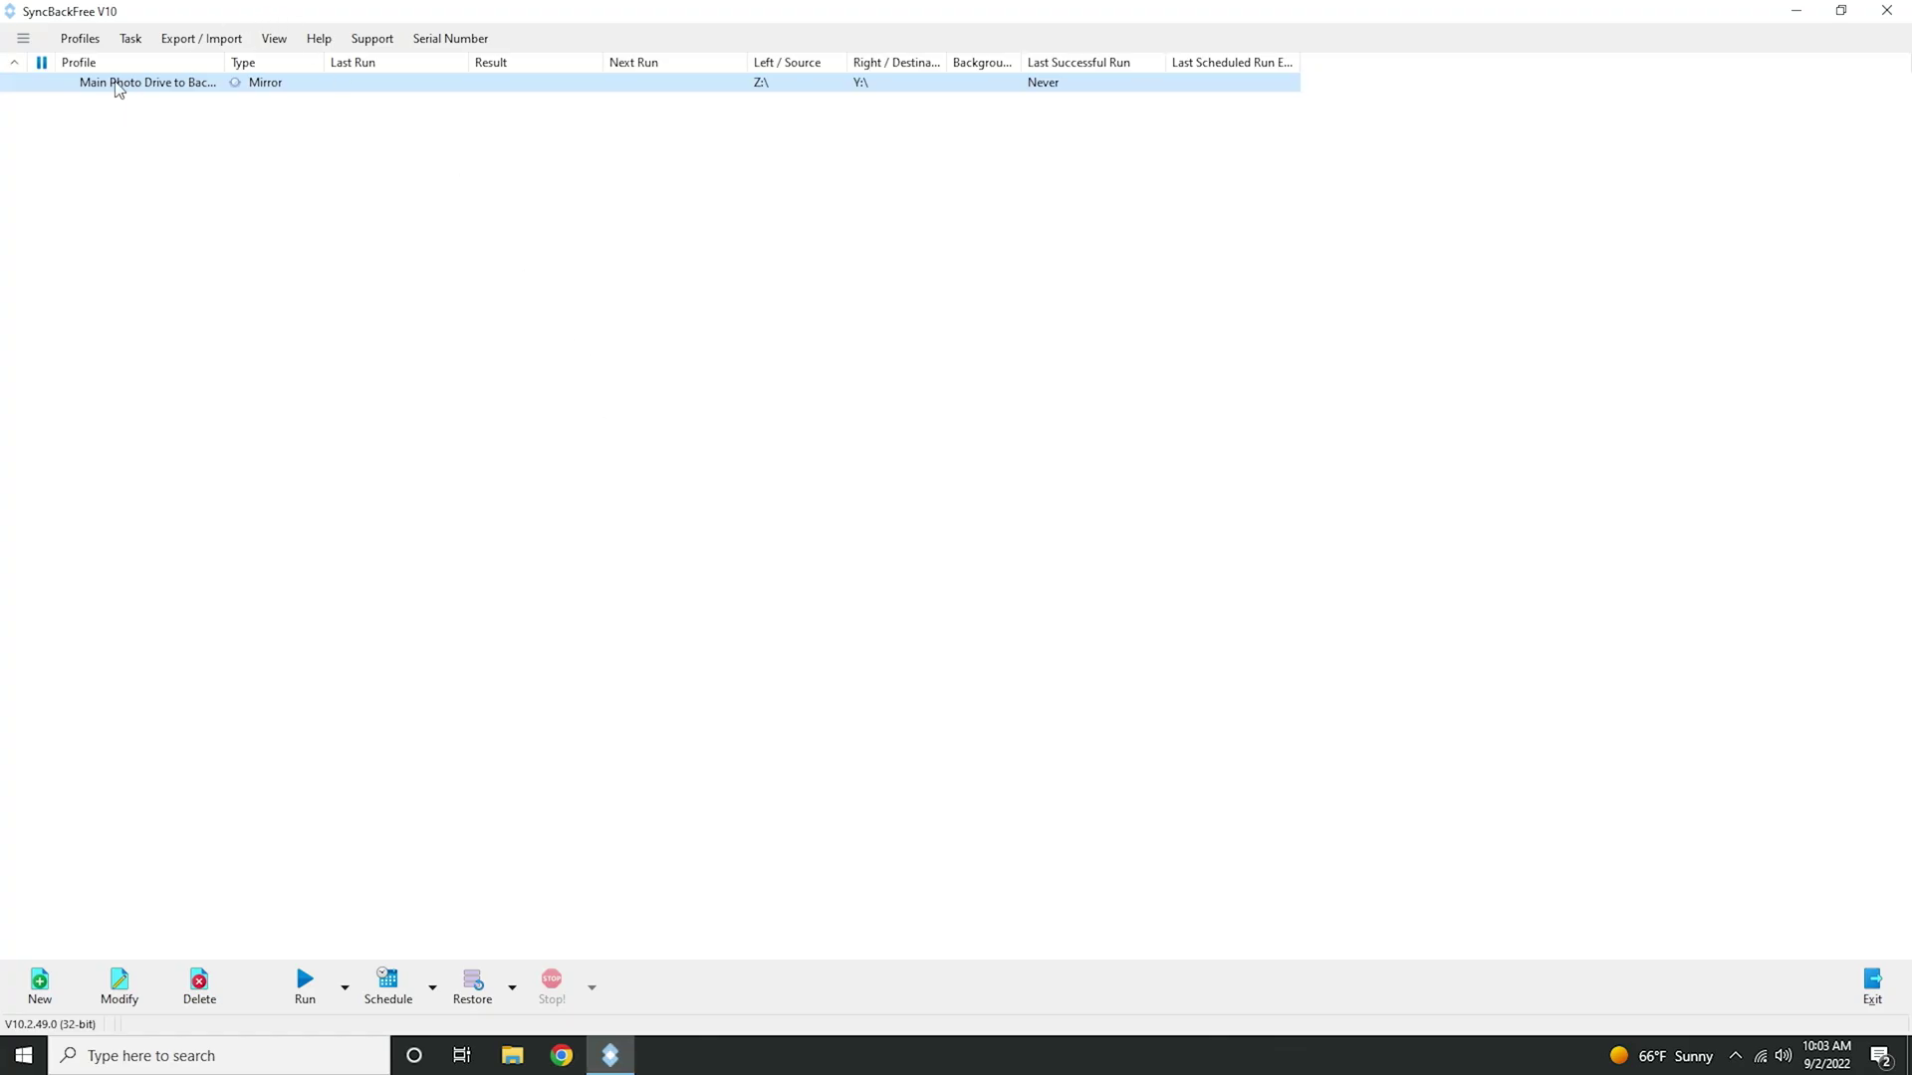
{"action": "left_click", "coordinate": [315, 995]}
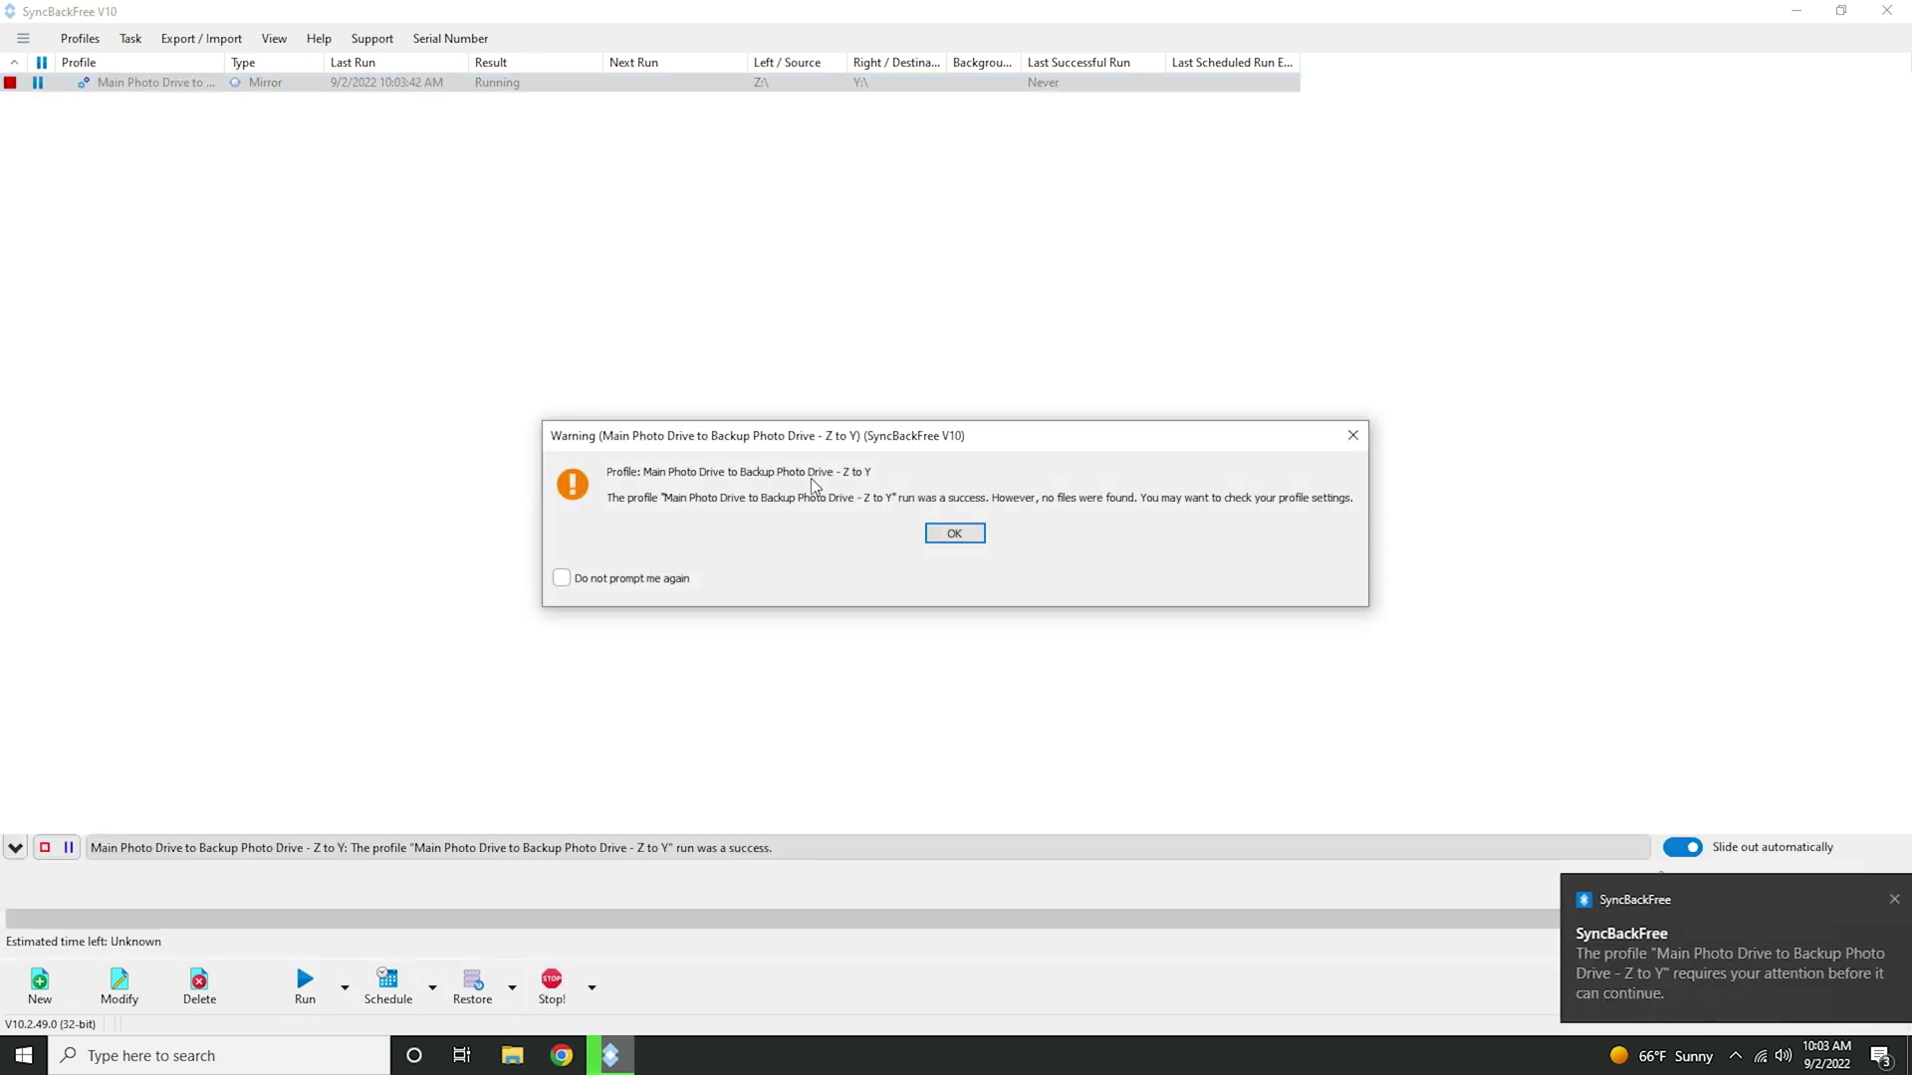
- Dismiss the 'no files were found' warning so the Z to Y run shows Success
{"action": "left_click", "coordinate": [972, 540]}
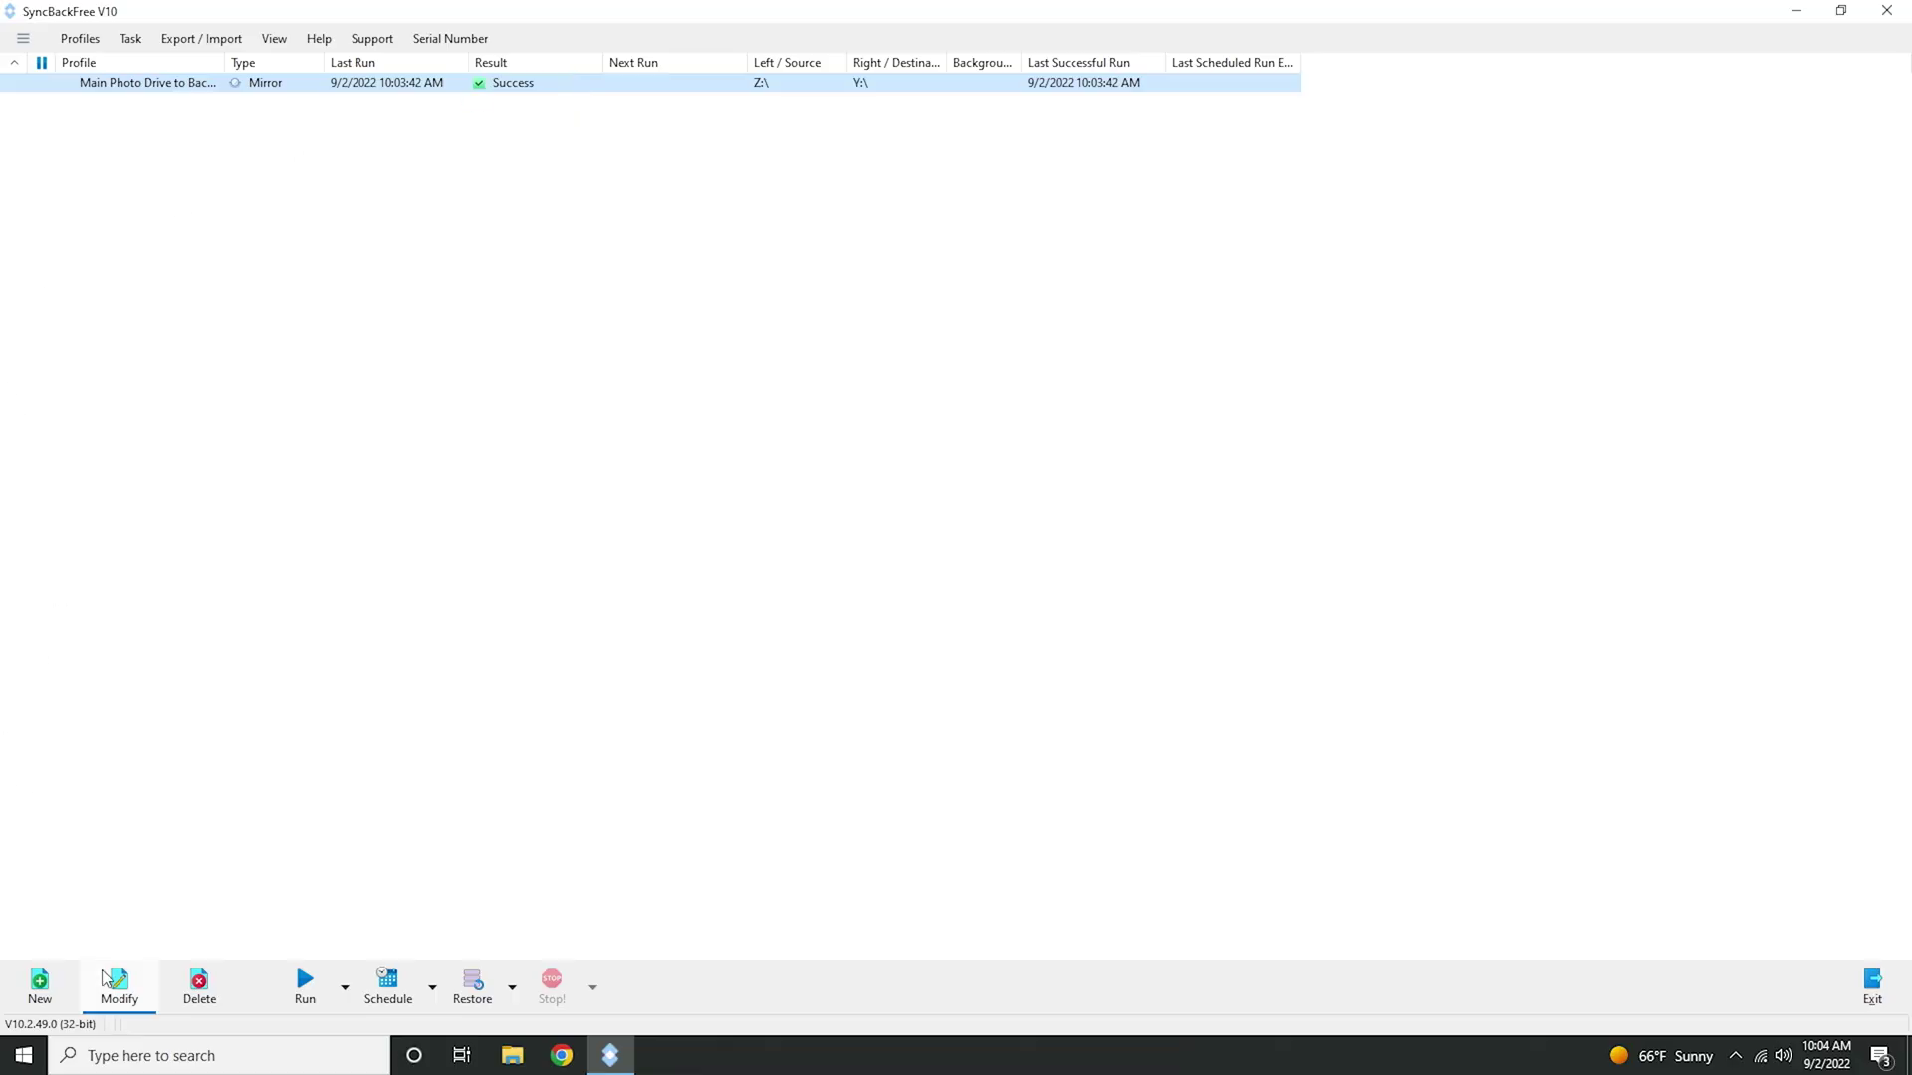
- Create a second Mirror profile named 'giugiug', then open and cancel its Source folder chooser
{"action": "left_click", "coordinate": [40, 986]}
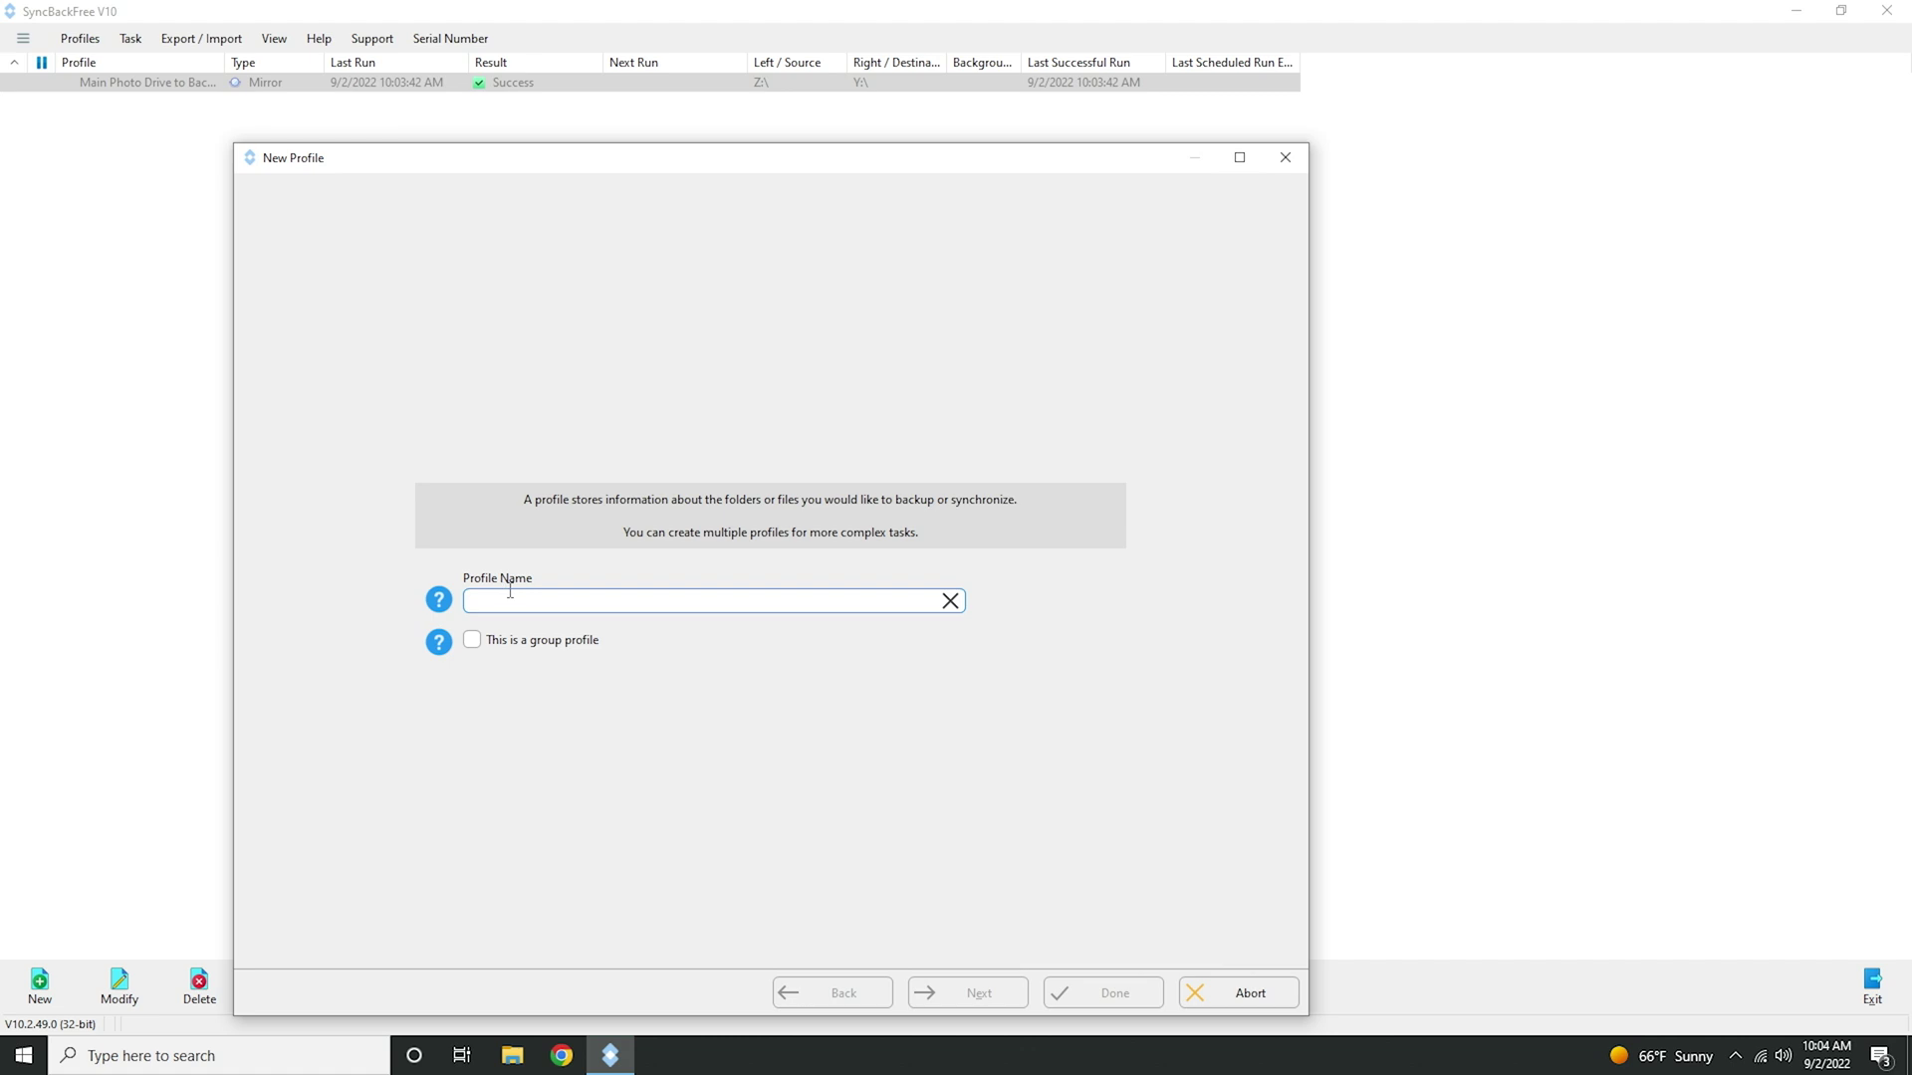
{"action": "type", "text": "giugiug"}
{"action": "left_click", "coordinate": [956, 996]}
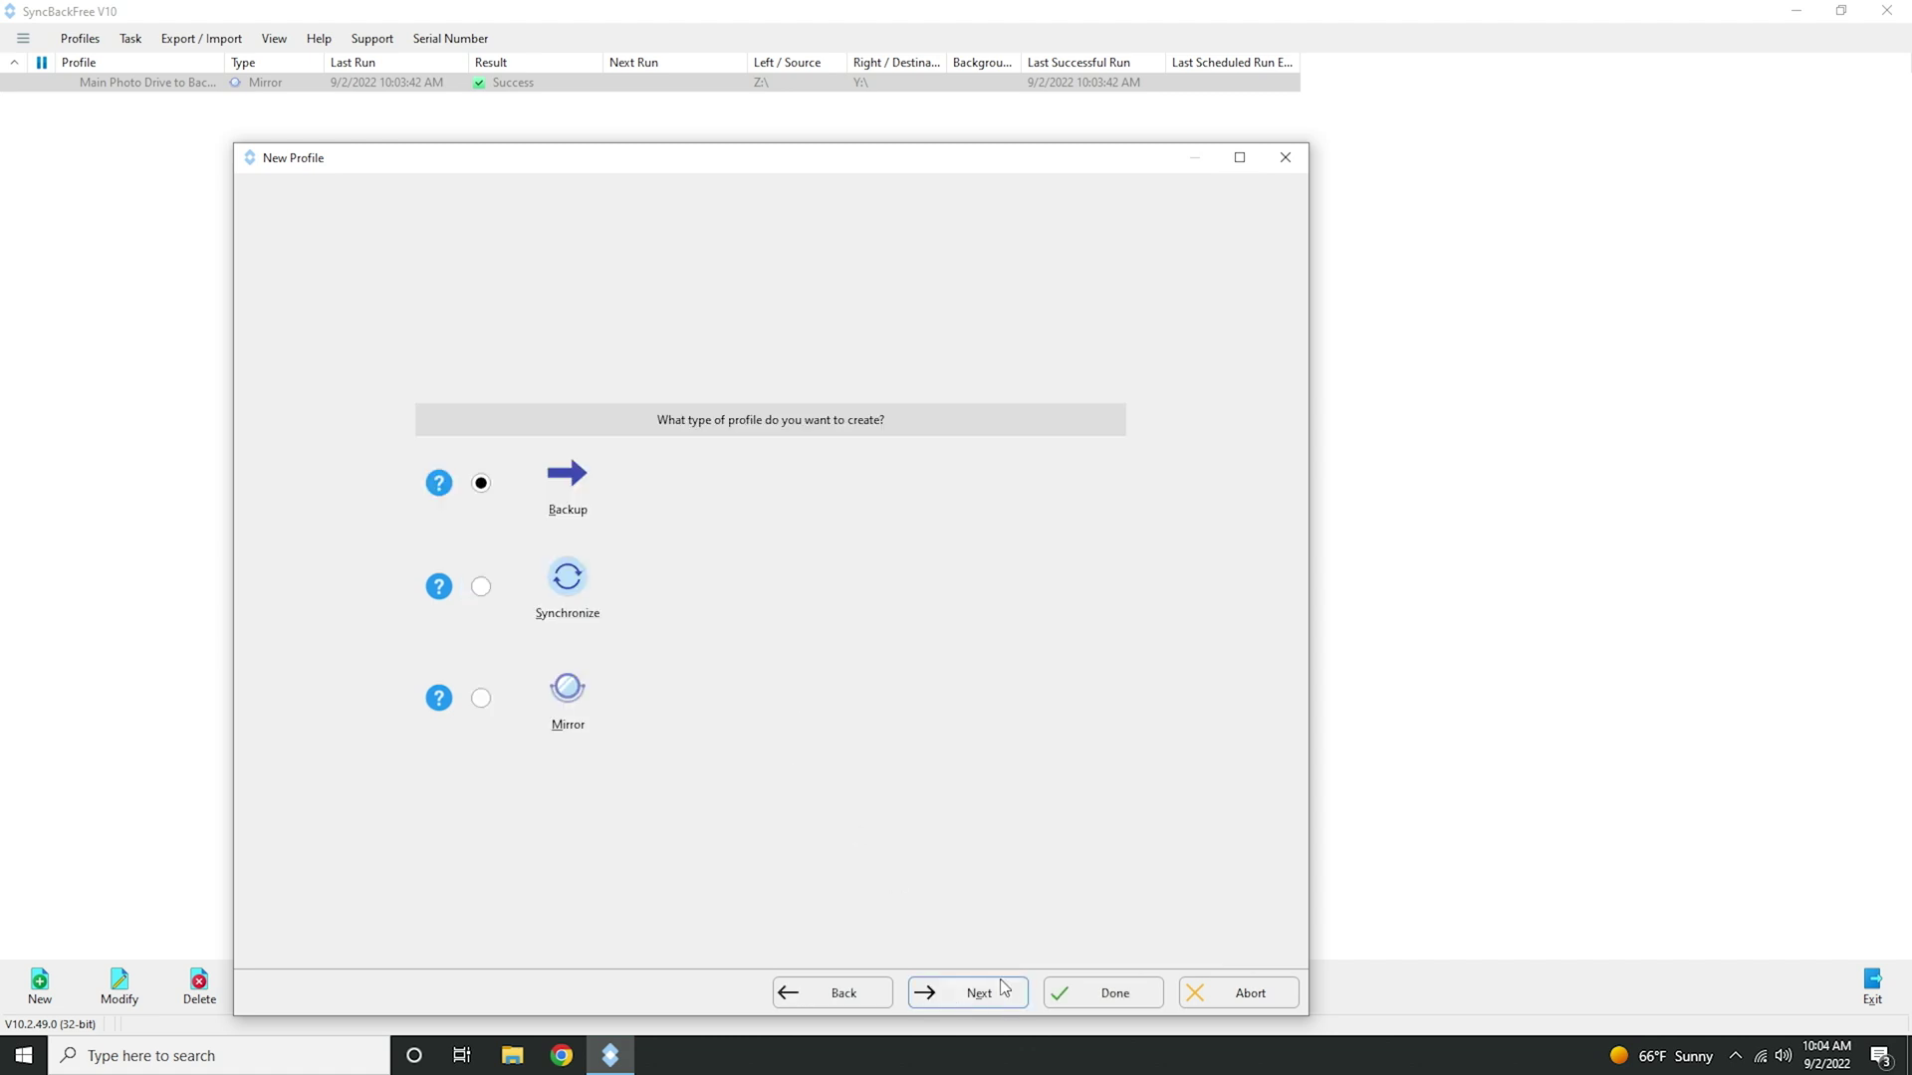
{"action": "left_click", "coordinate": [1095, 993]}
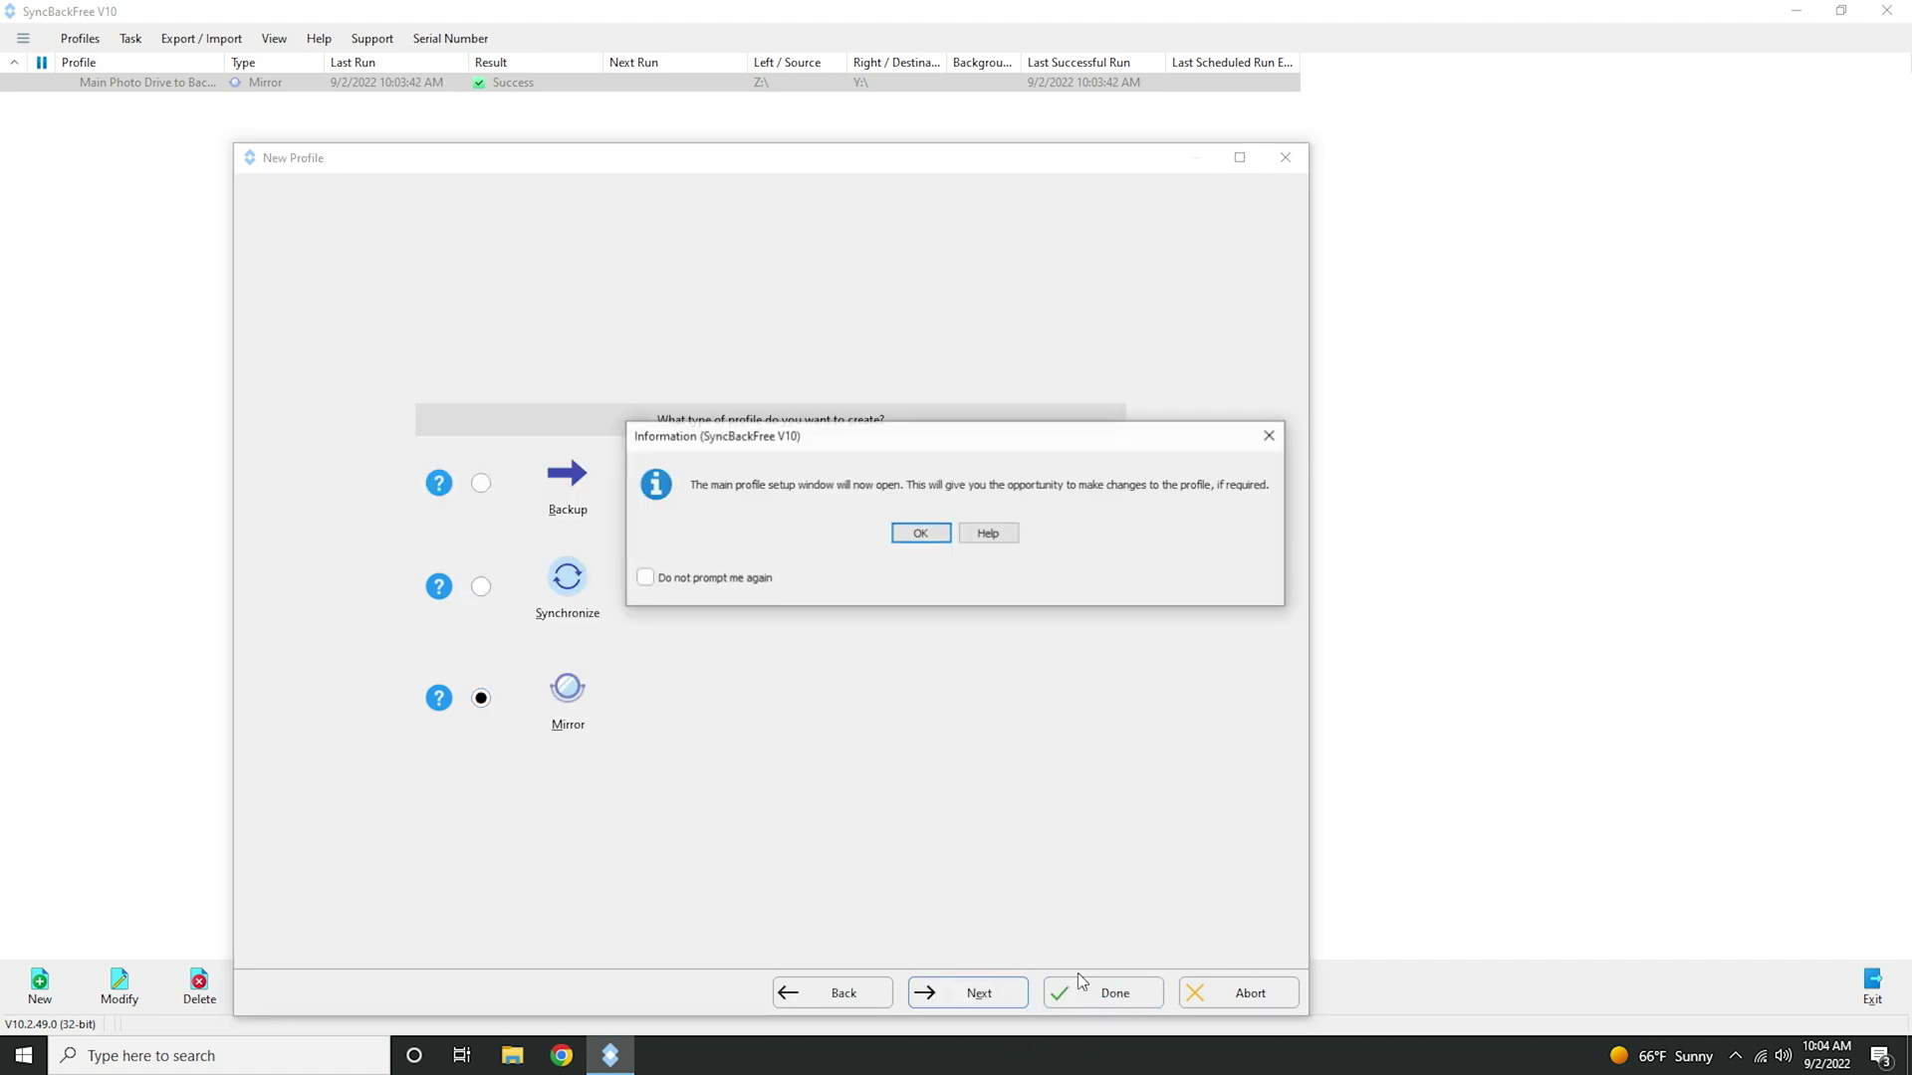
{"action": "left_click", "coordinate": [901, 536]}
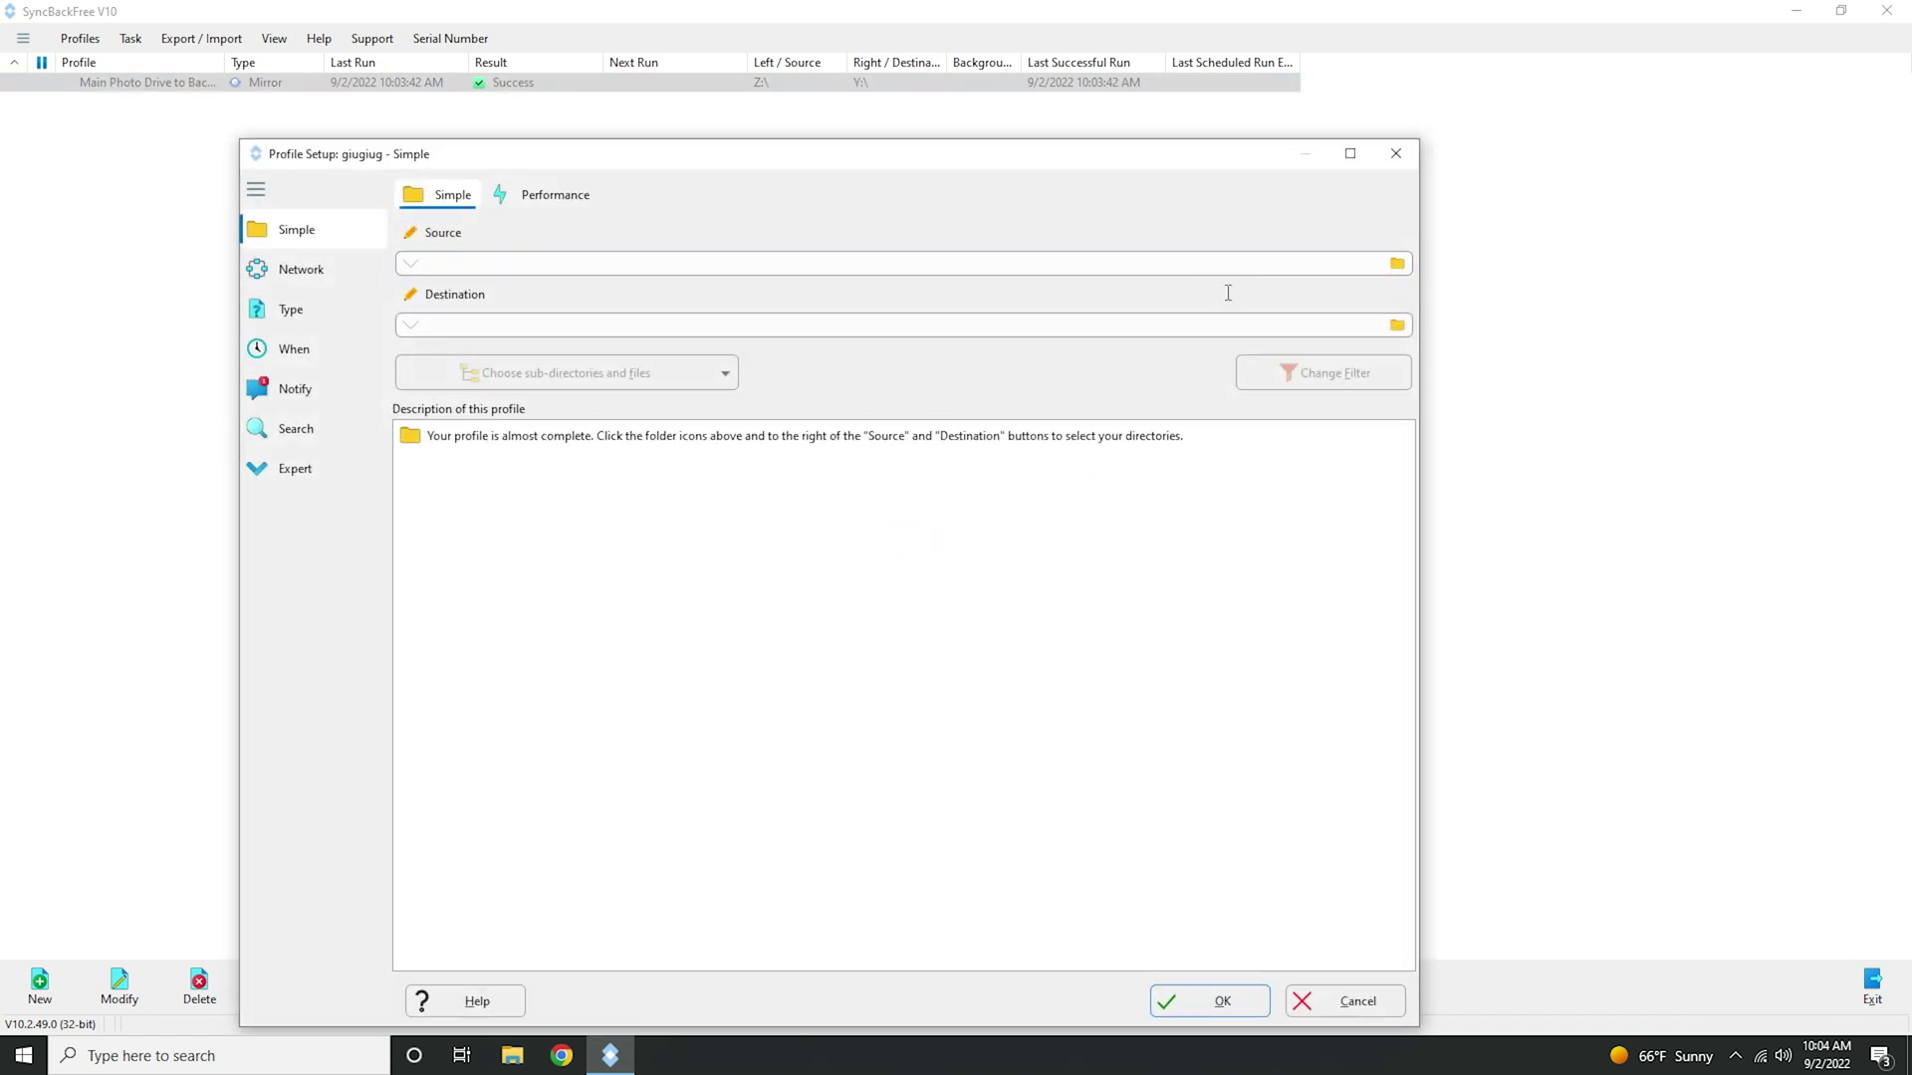
{"action": "left_click", "coordinate": [1399, 267]}
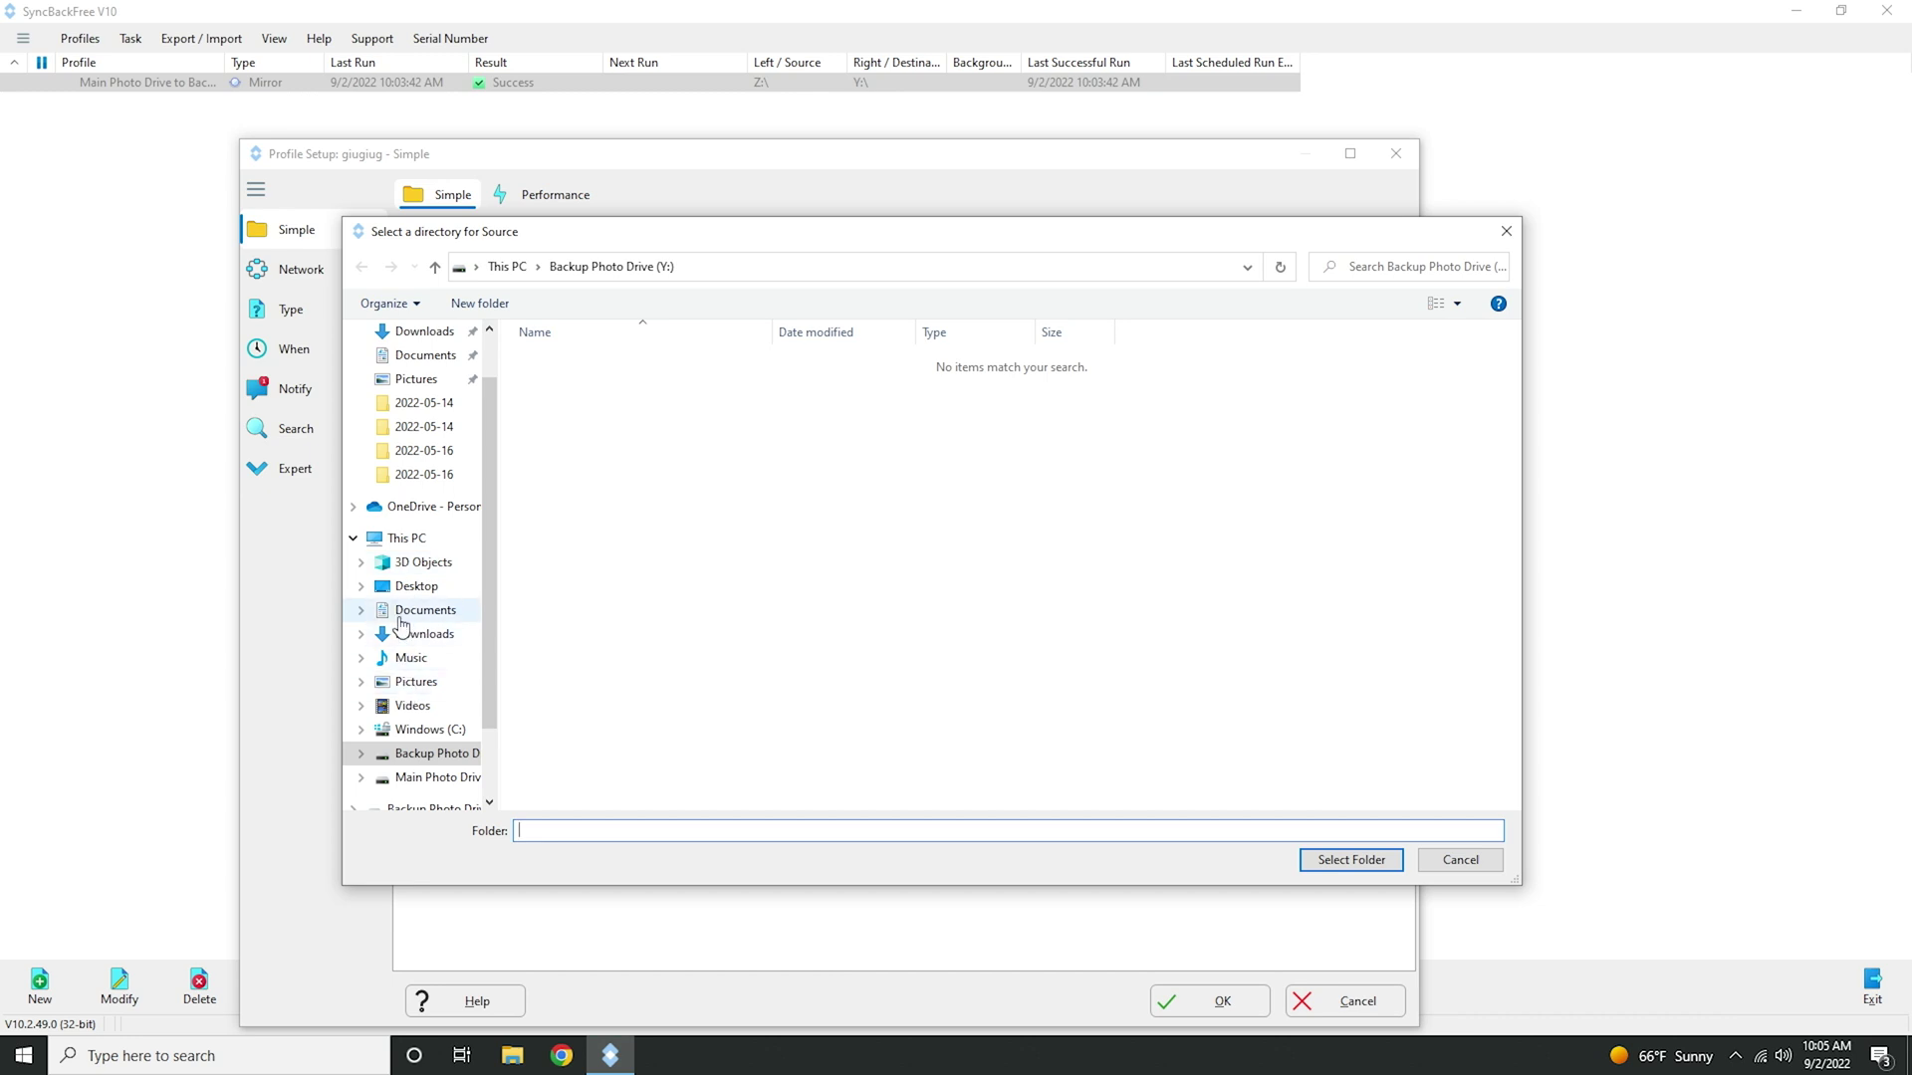
{"action": "left_click", "coordinate": [1505, 231]}
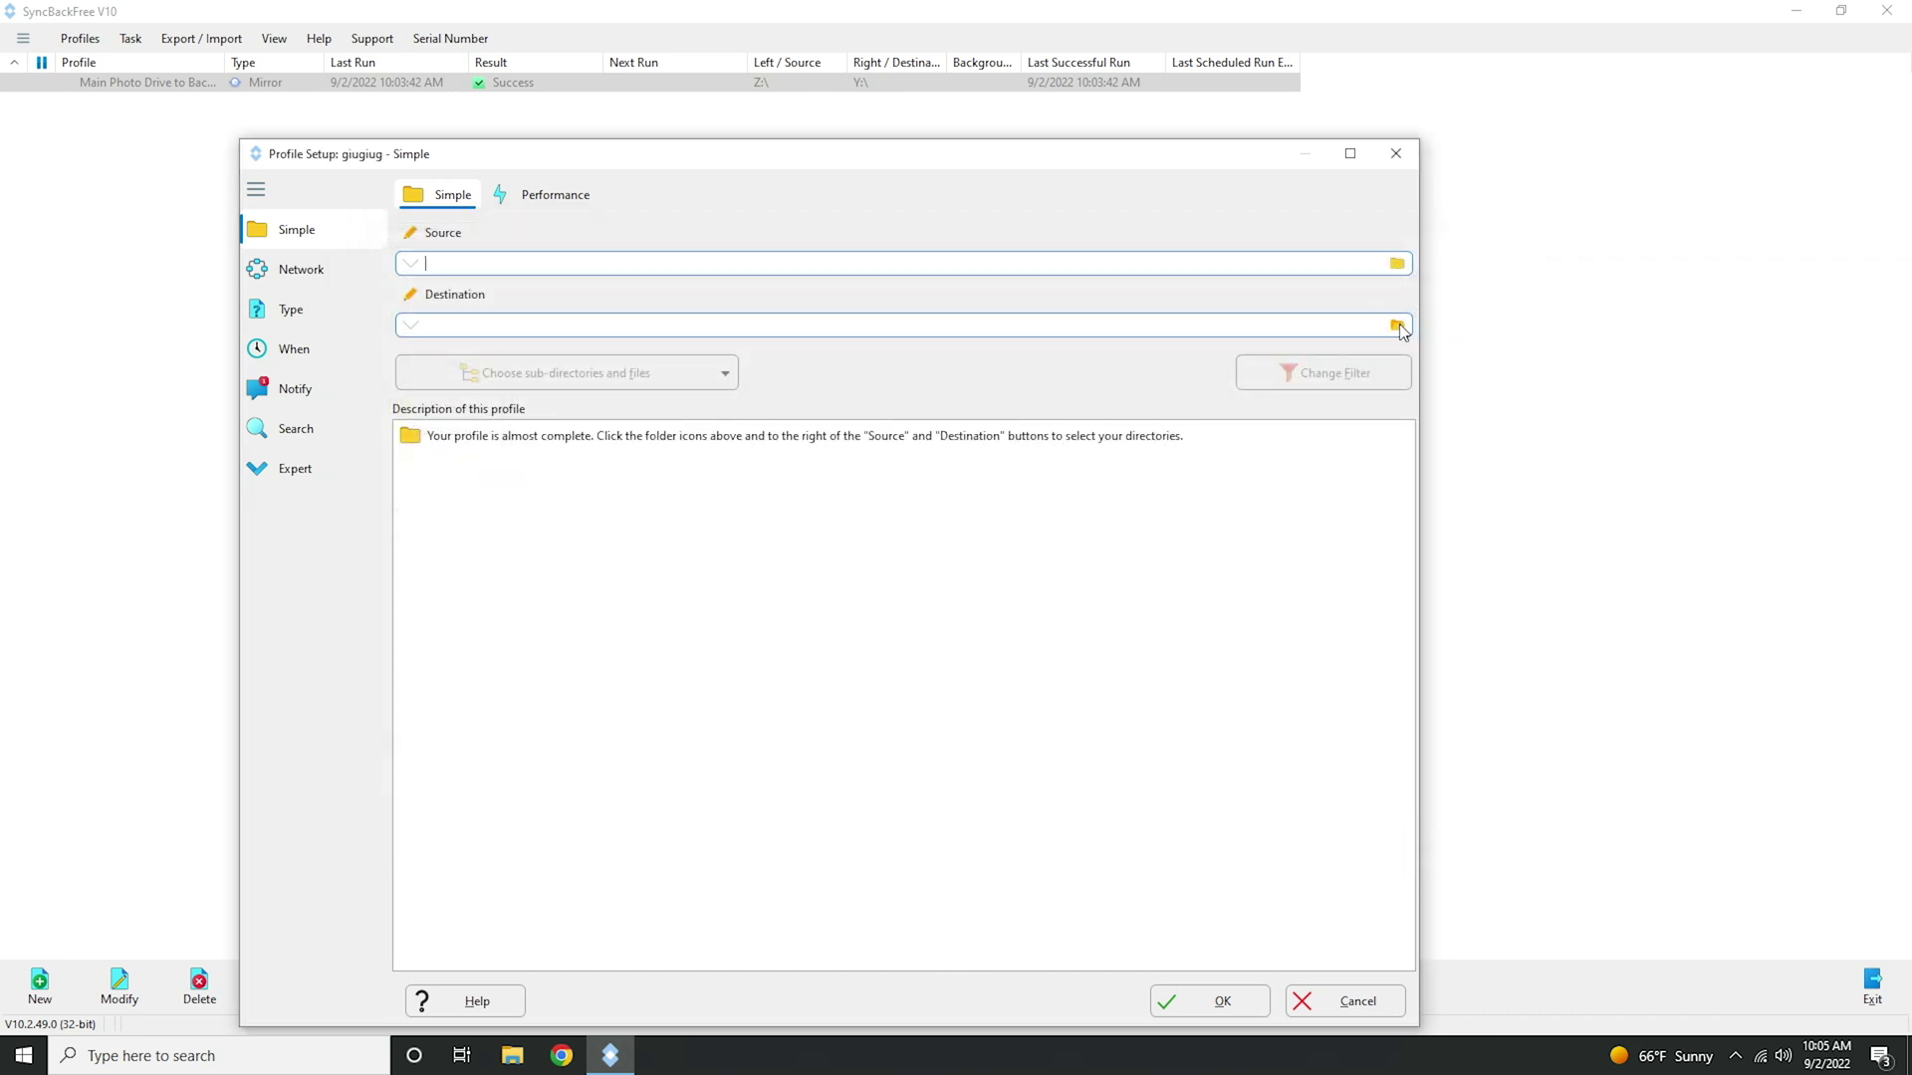